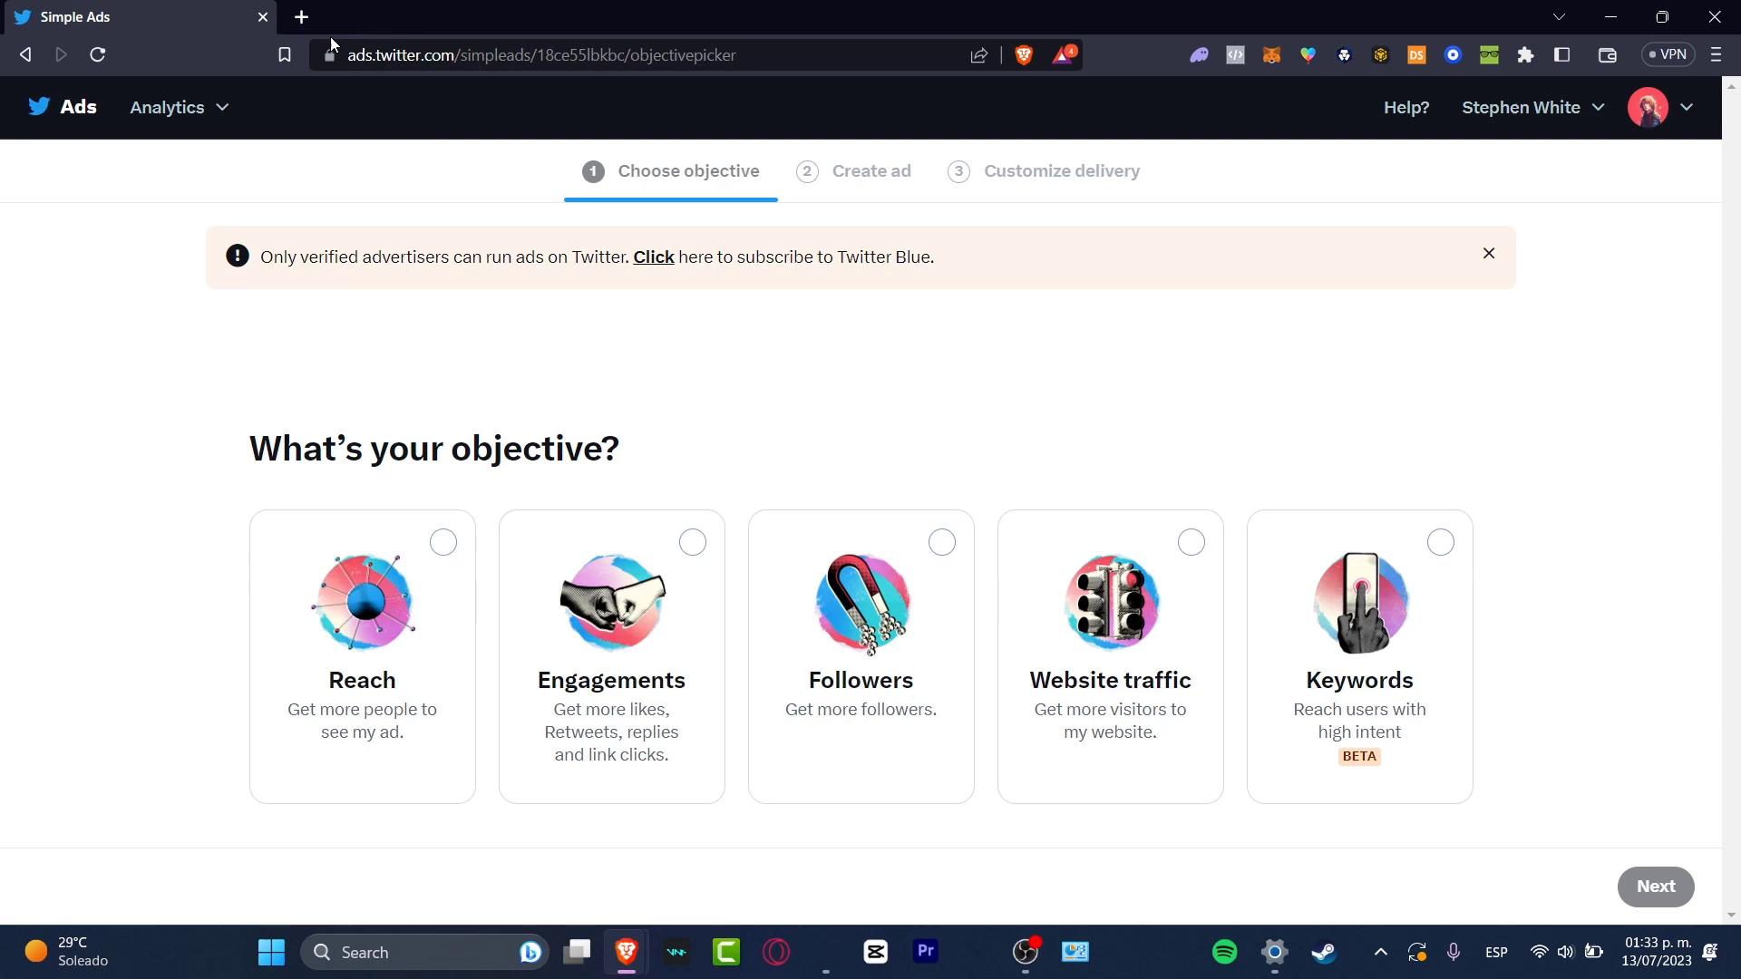
# Search Google for 'twitter for business' in a new Brave tab
pyautogui.click(303, 18)
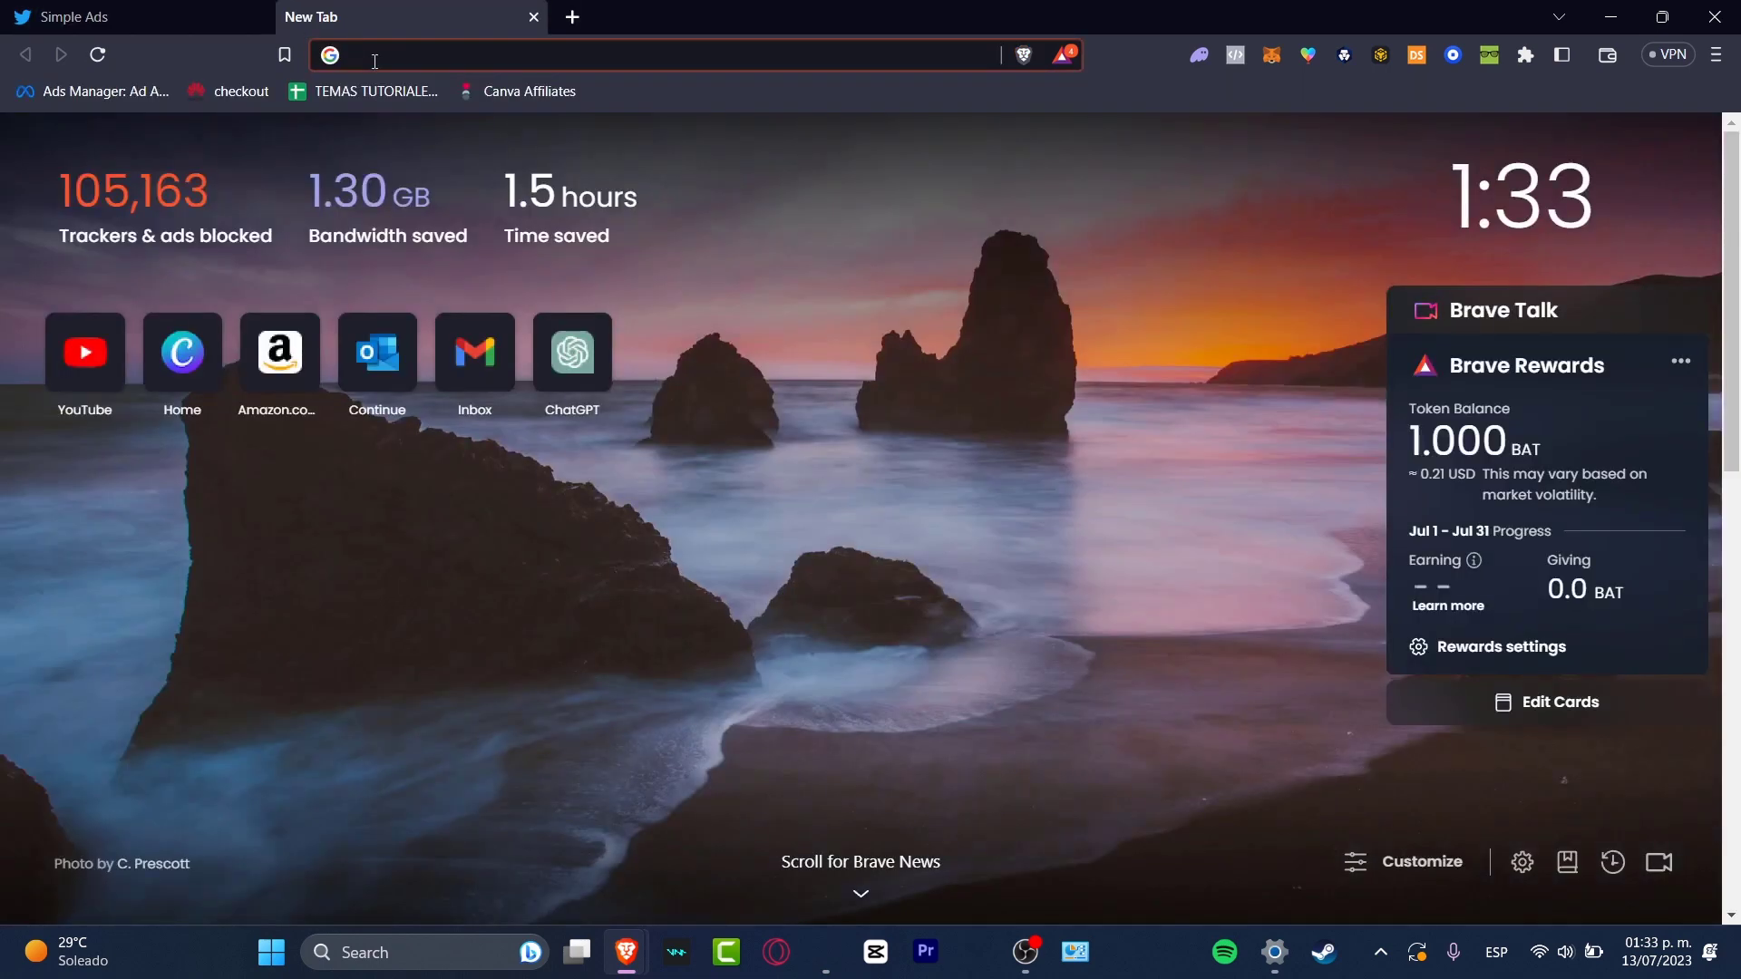
pyautogui.write('twitter ')
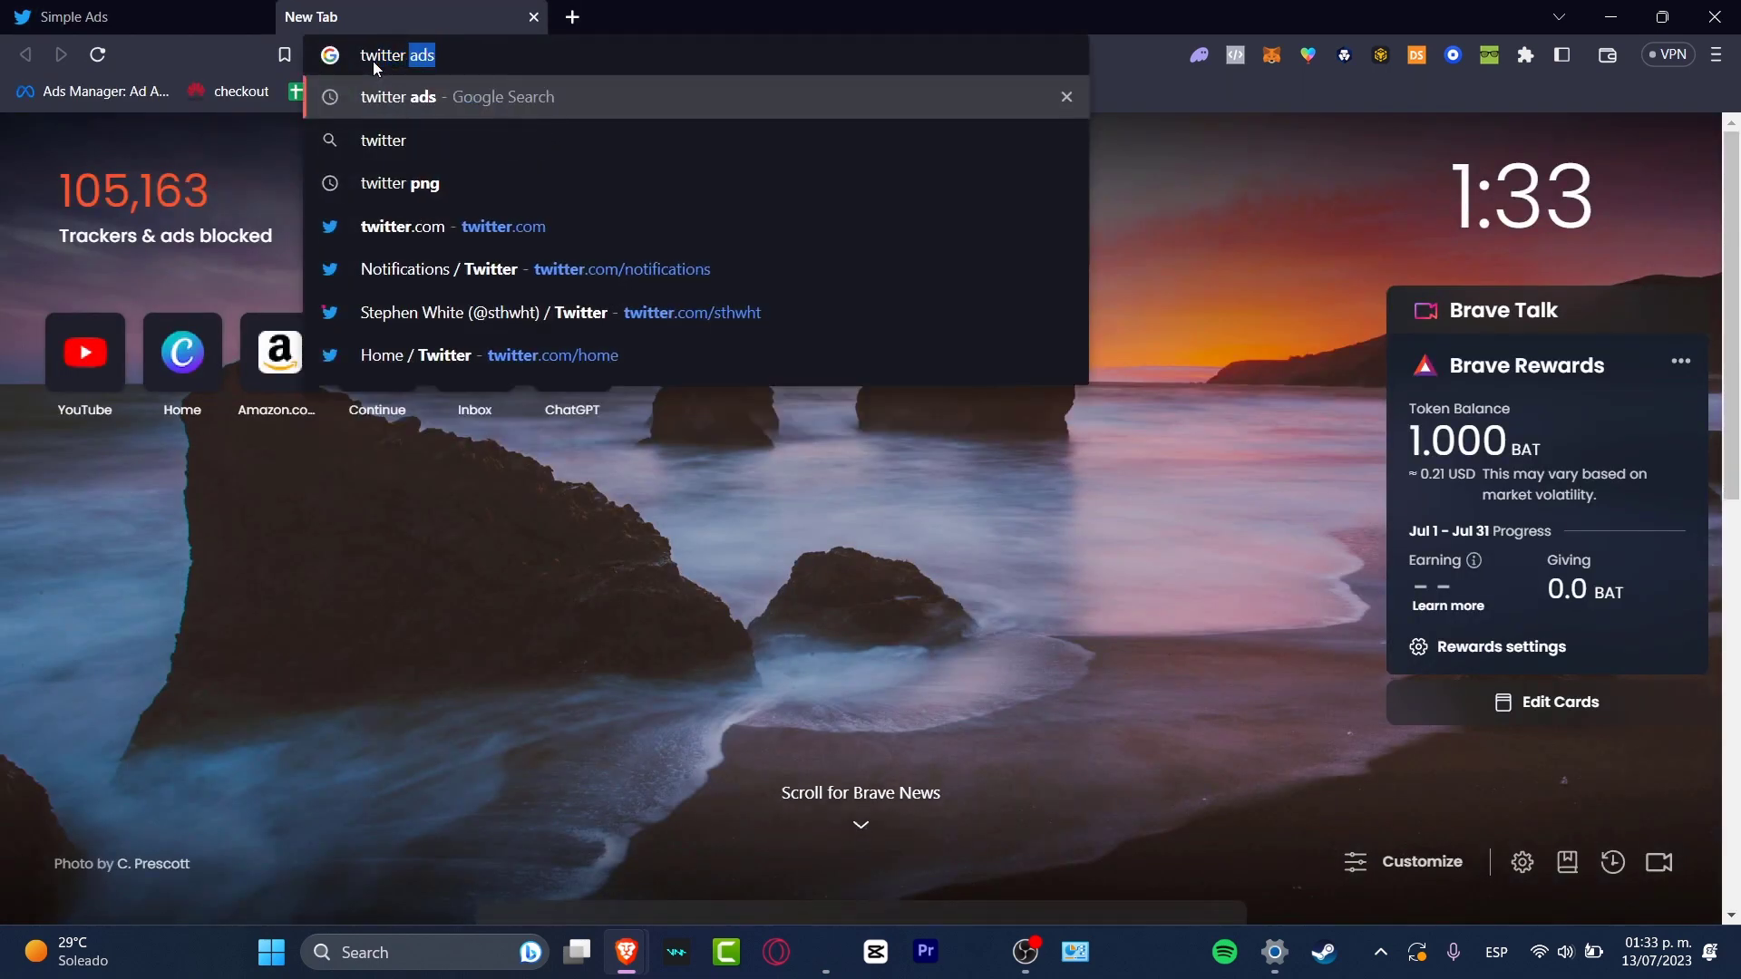
pyautogui.write('for business')
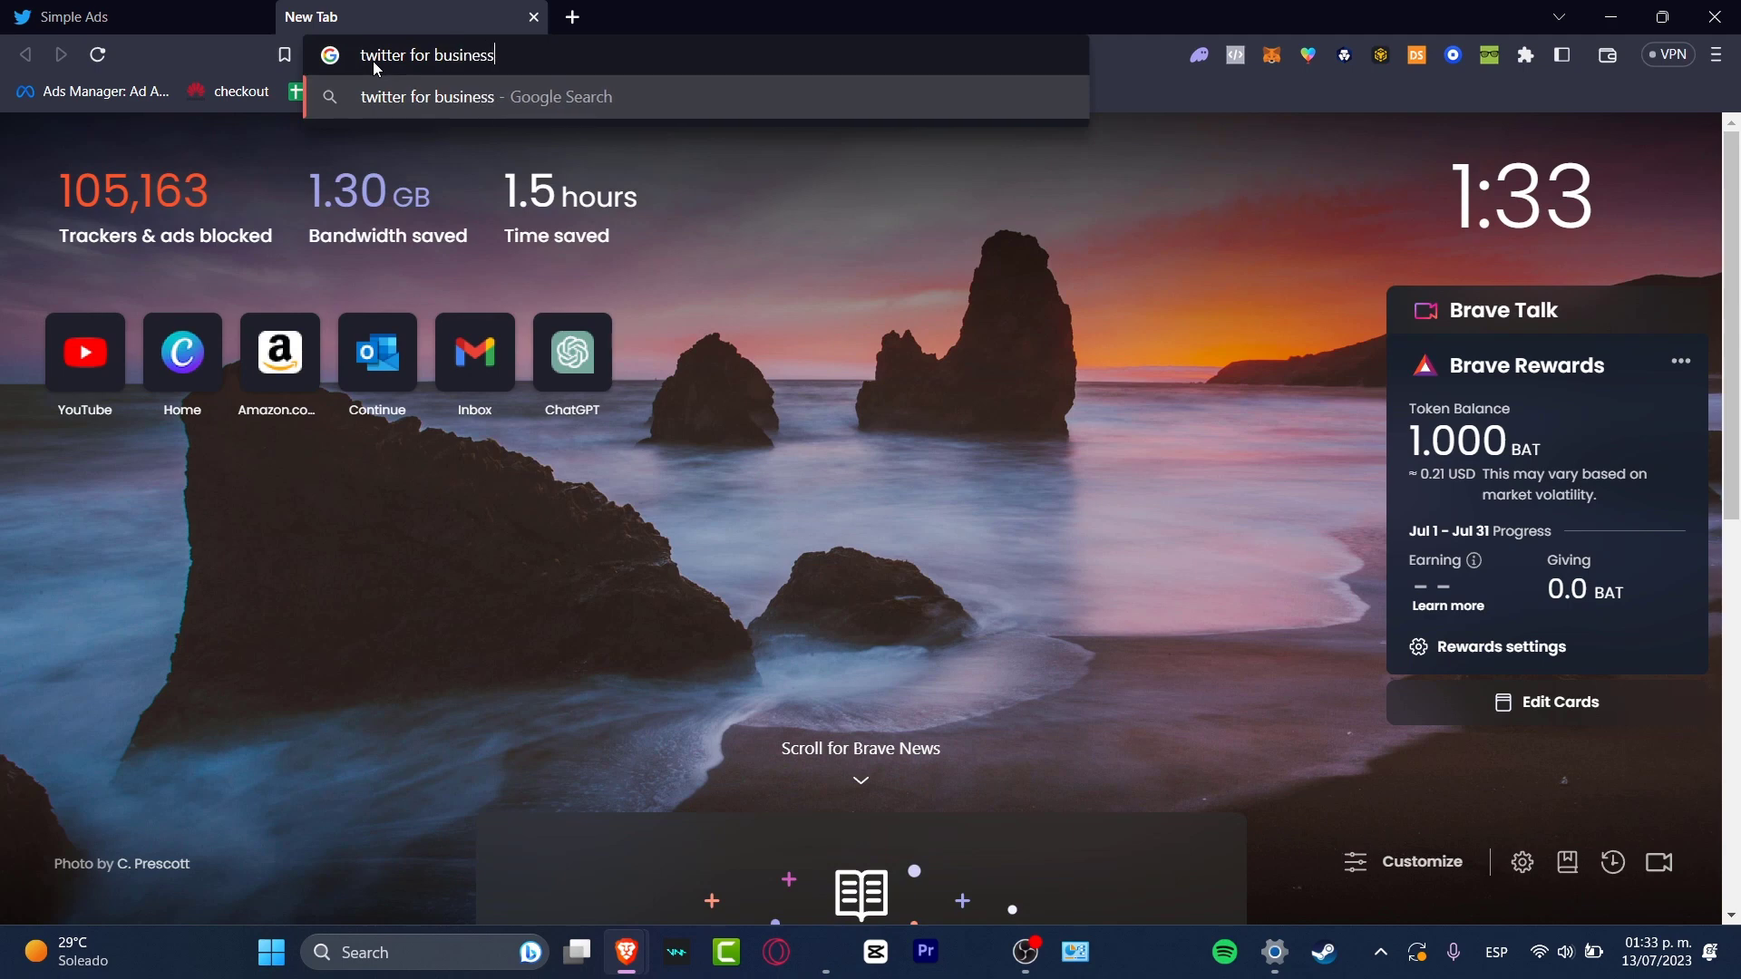
pyautogui.press('Return')
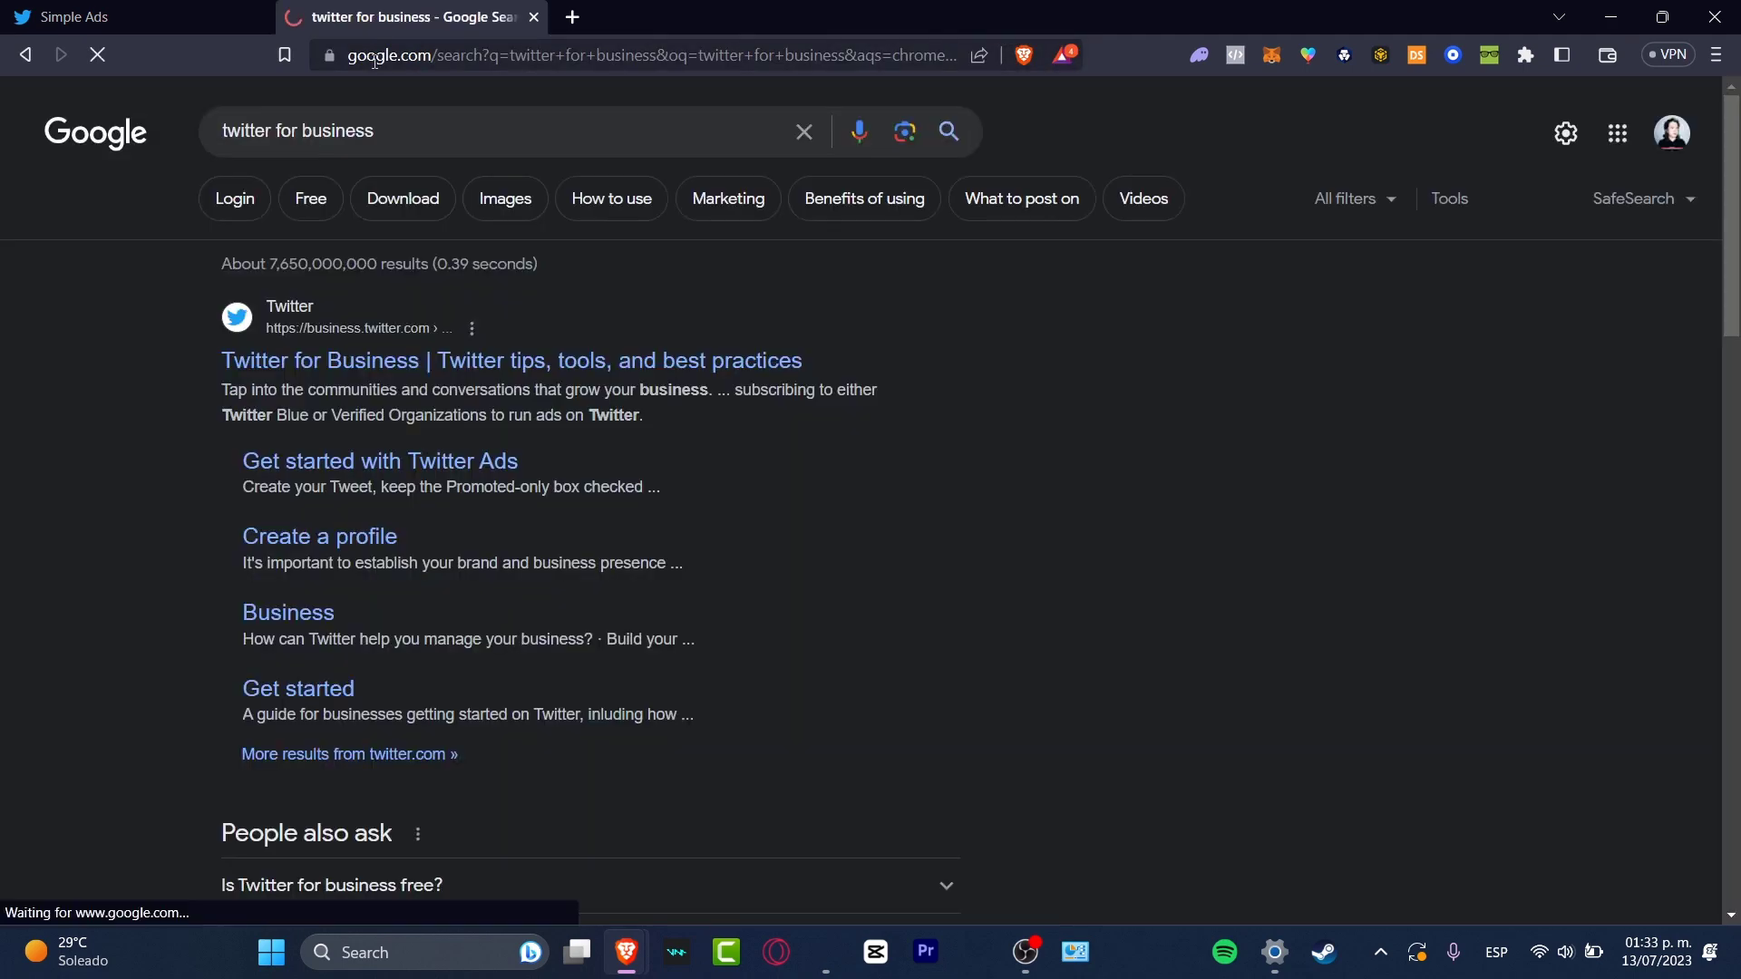
# Open the official Twitter for Business site from the search results
pyautogui.click(602, 355)
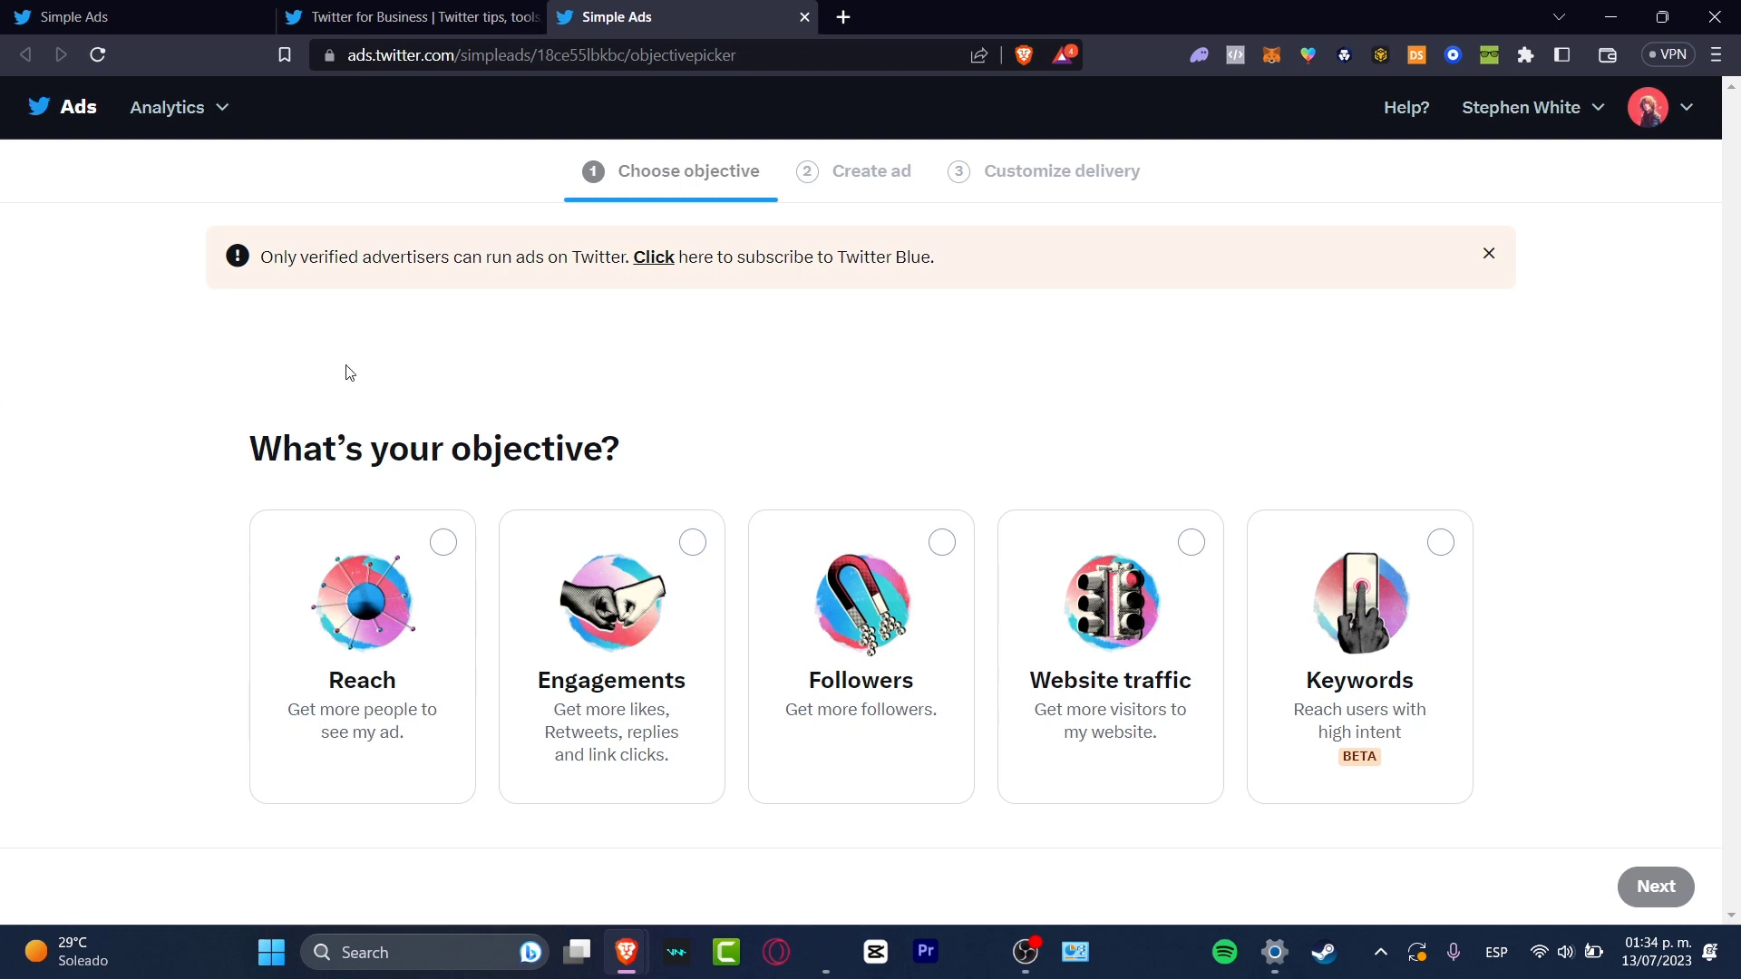
# Open the Twitter Blue subscription offer from the verified-advertisers banner
pyautogui.moveTo(318, 257); pyautogui.dragTo(972, 269)
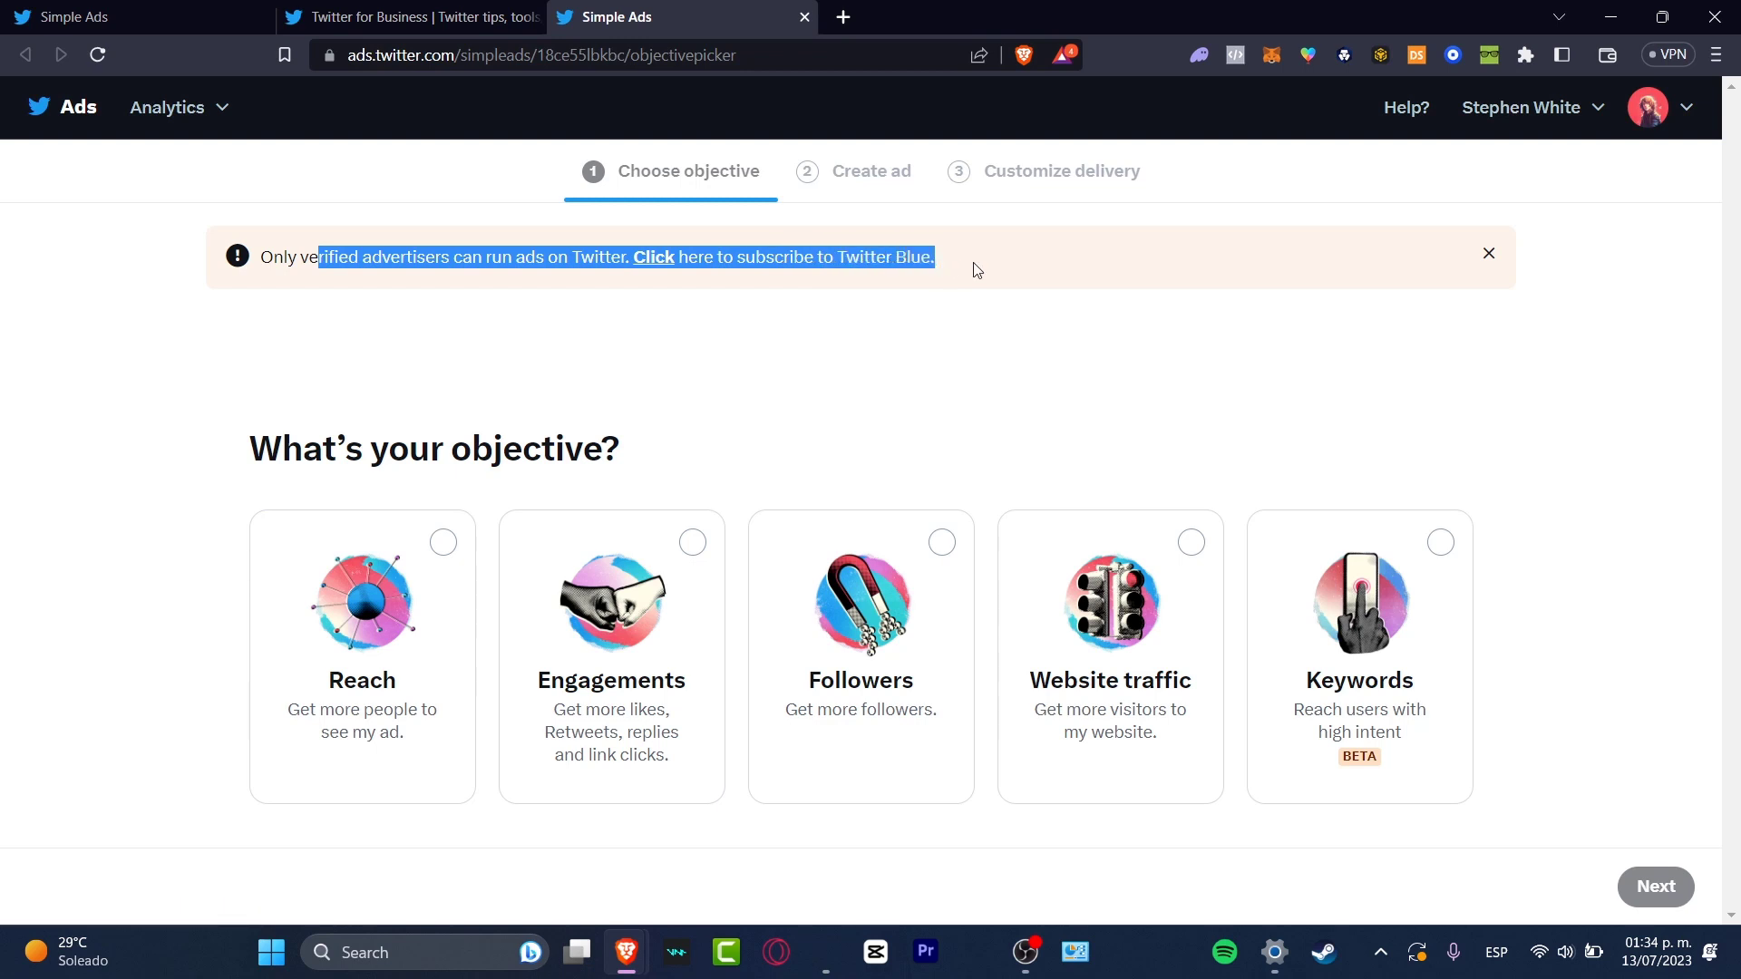
pyautogui.click(976, 269)
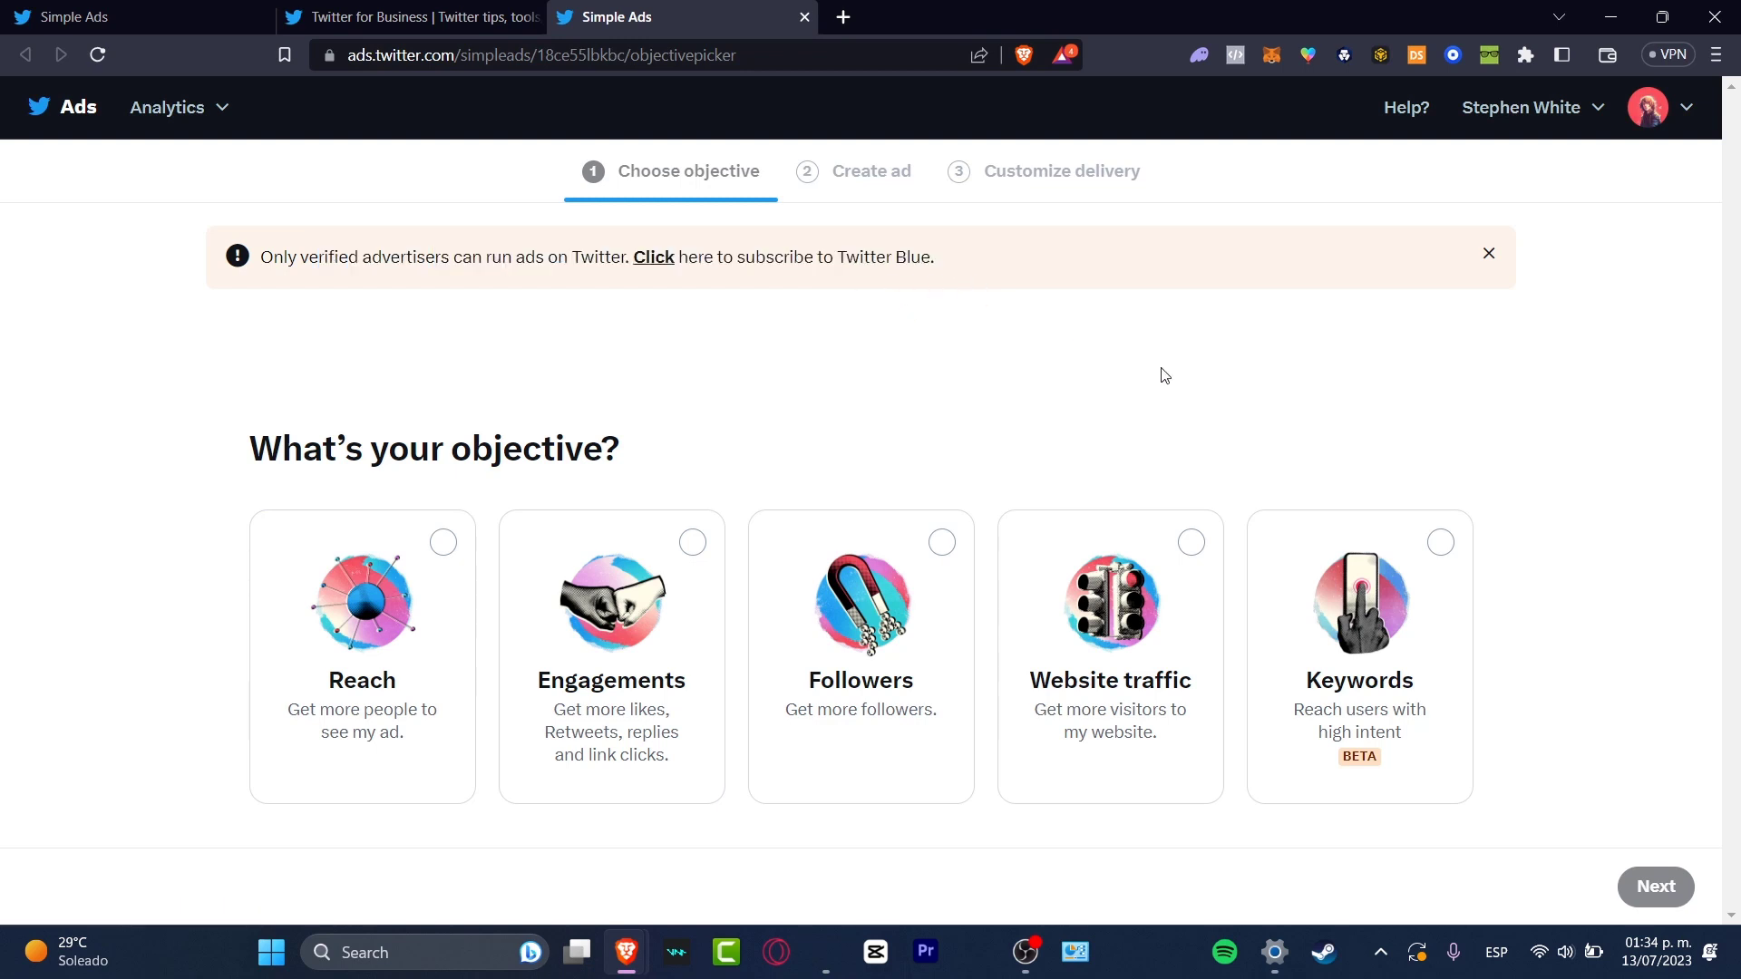
pyautogui.click(651, 258)
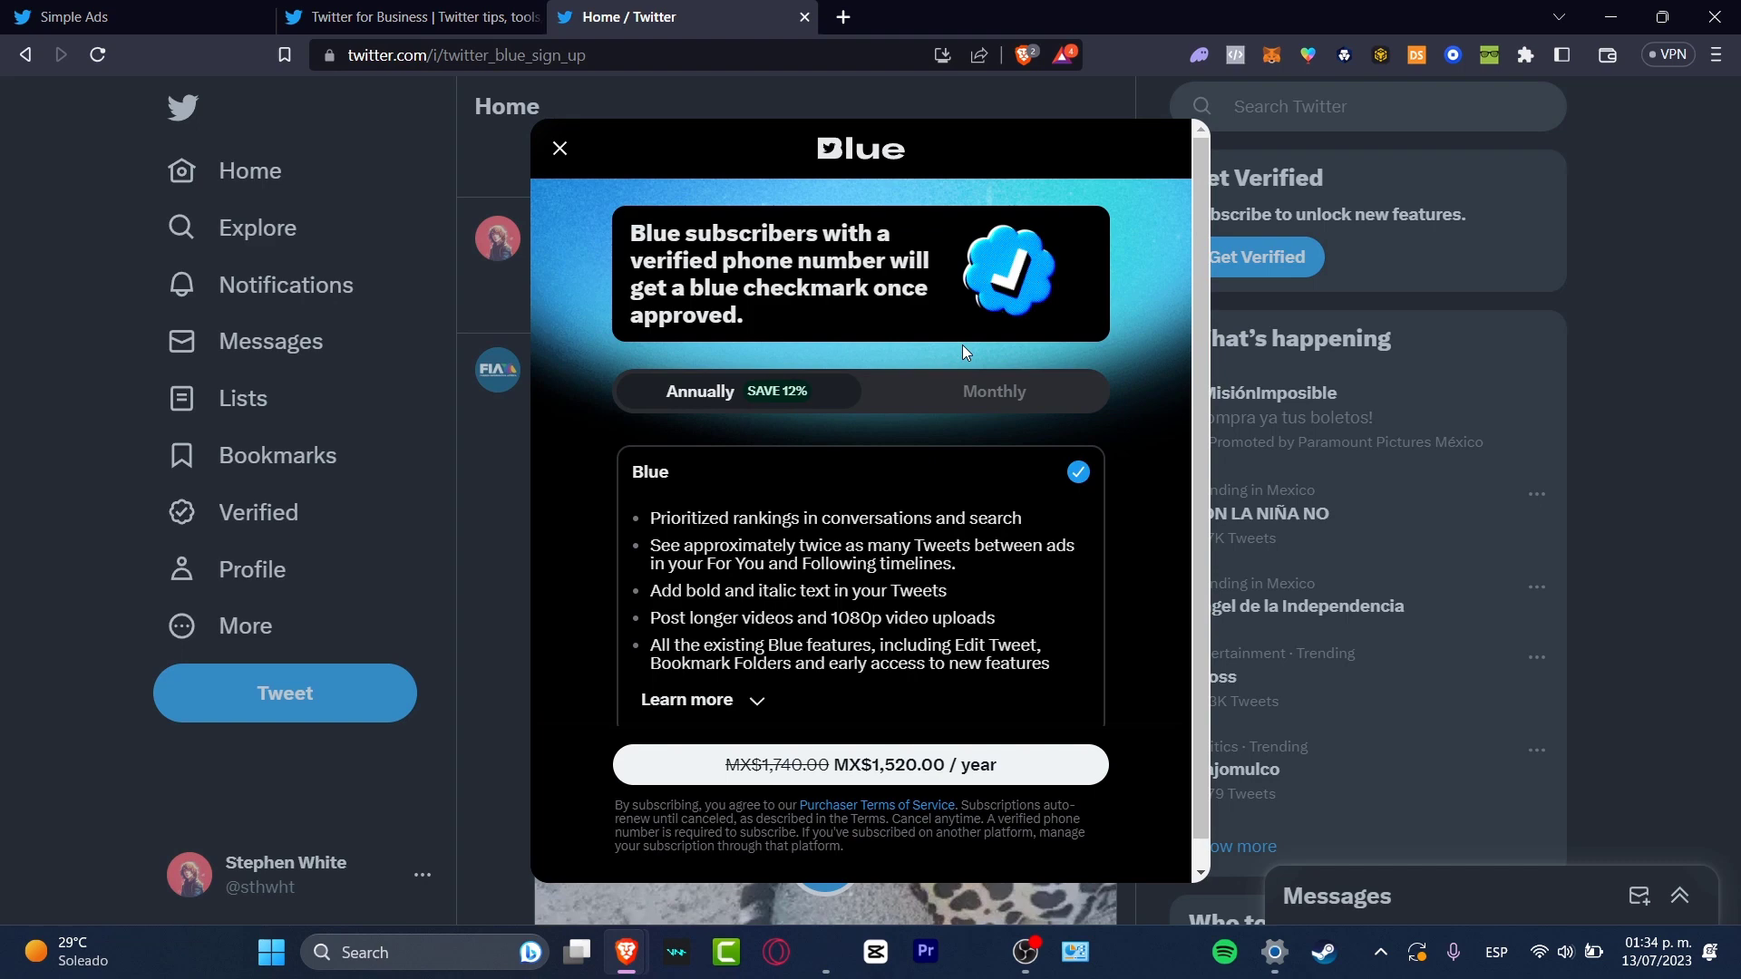
# Compare Blue pricing, settle on the annual MX$1,520.00 plan, and expand its extra features
pyautogui.click(989, 406)
pyautogui.click(824, 404)
pyautogui.scroll(-1, 835, 388)
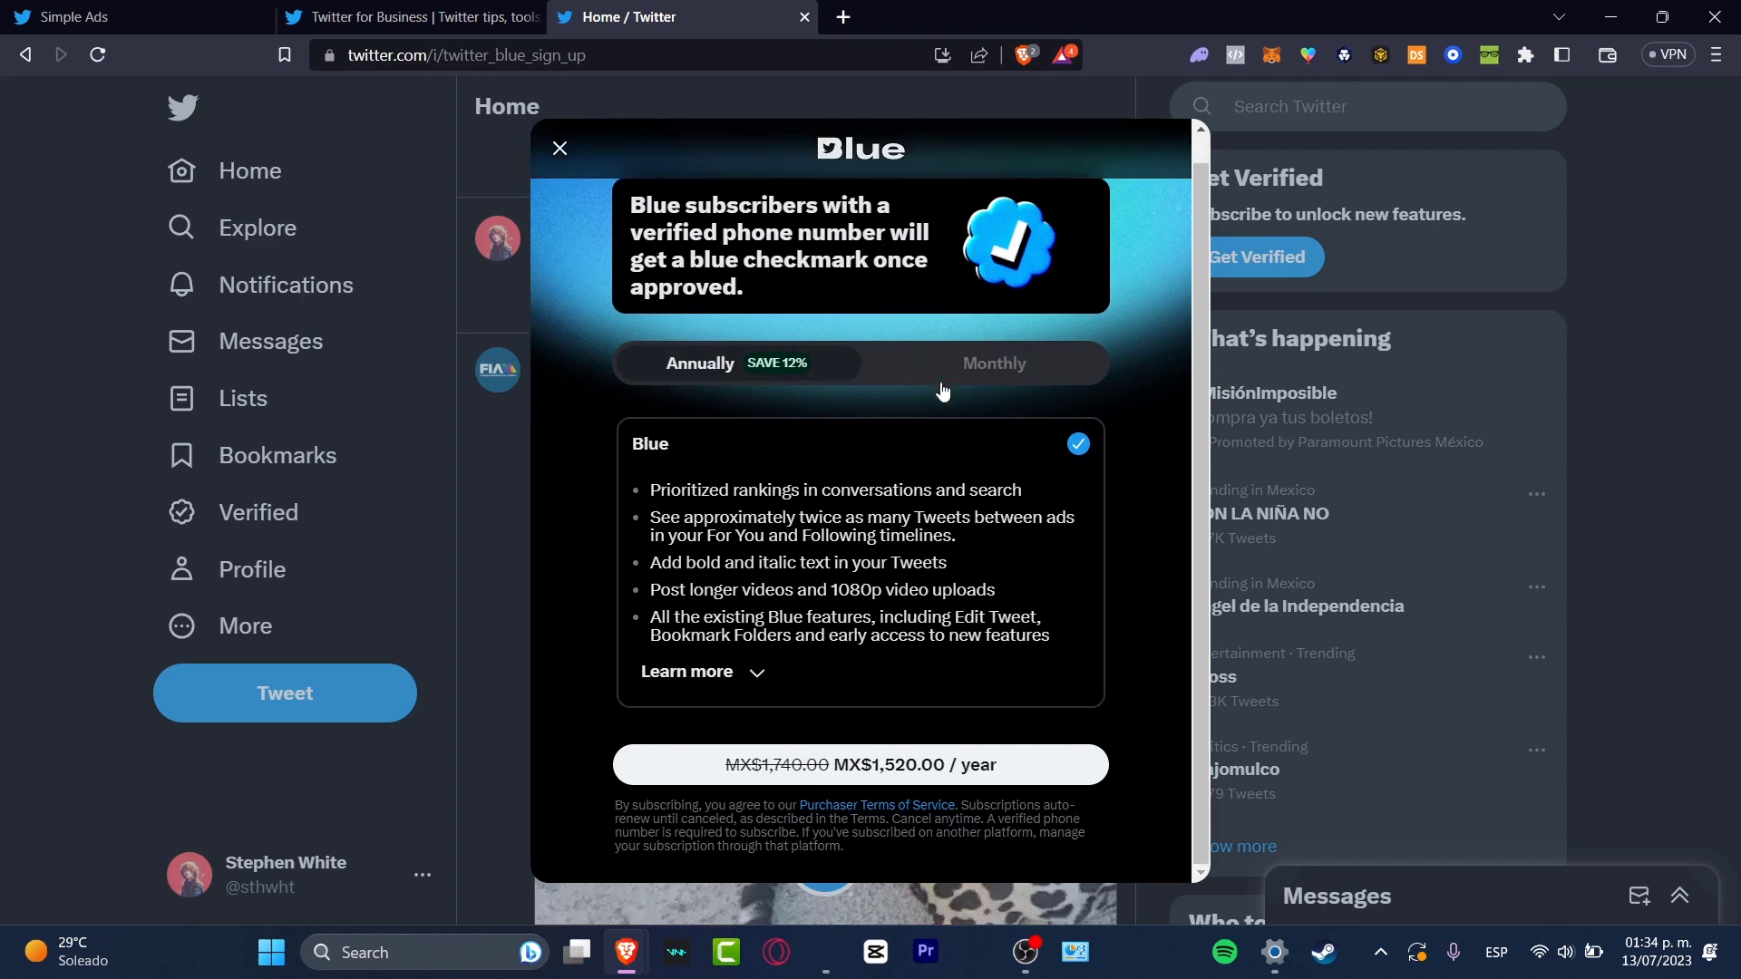
pyautogui.click(706, 673)
pyautogui.scroll(-3, 890, 530)
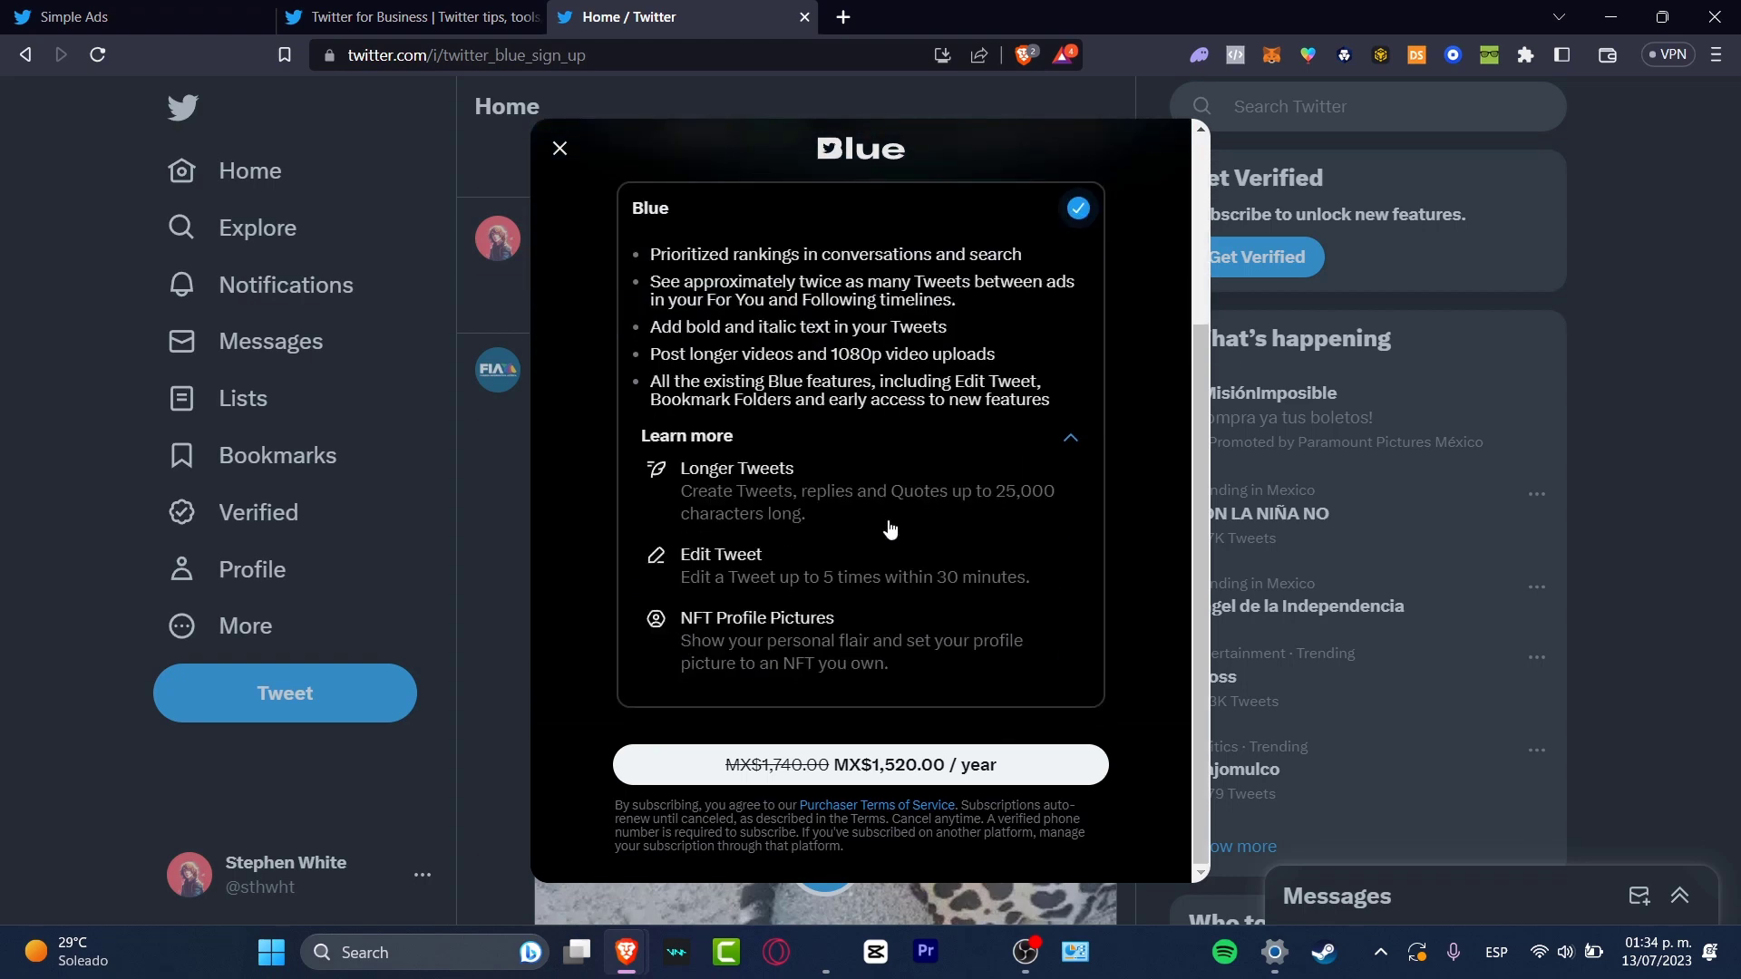
pyautogui.scroll(3, 821, 557)
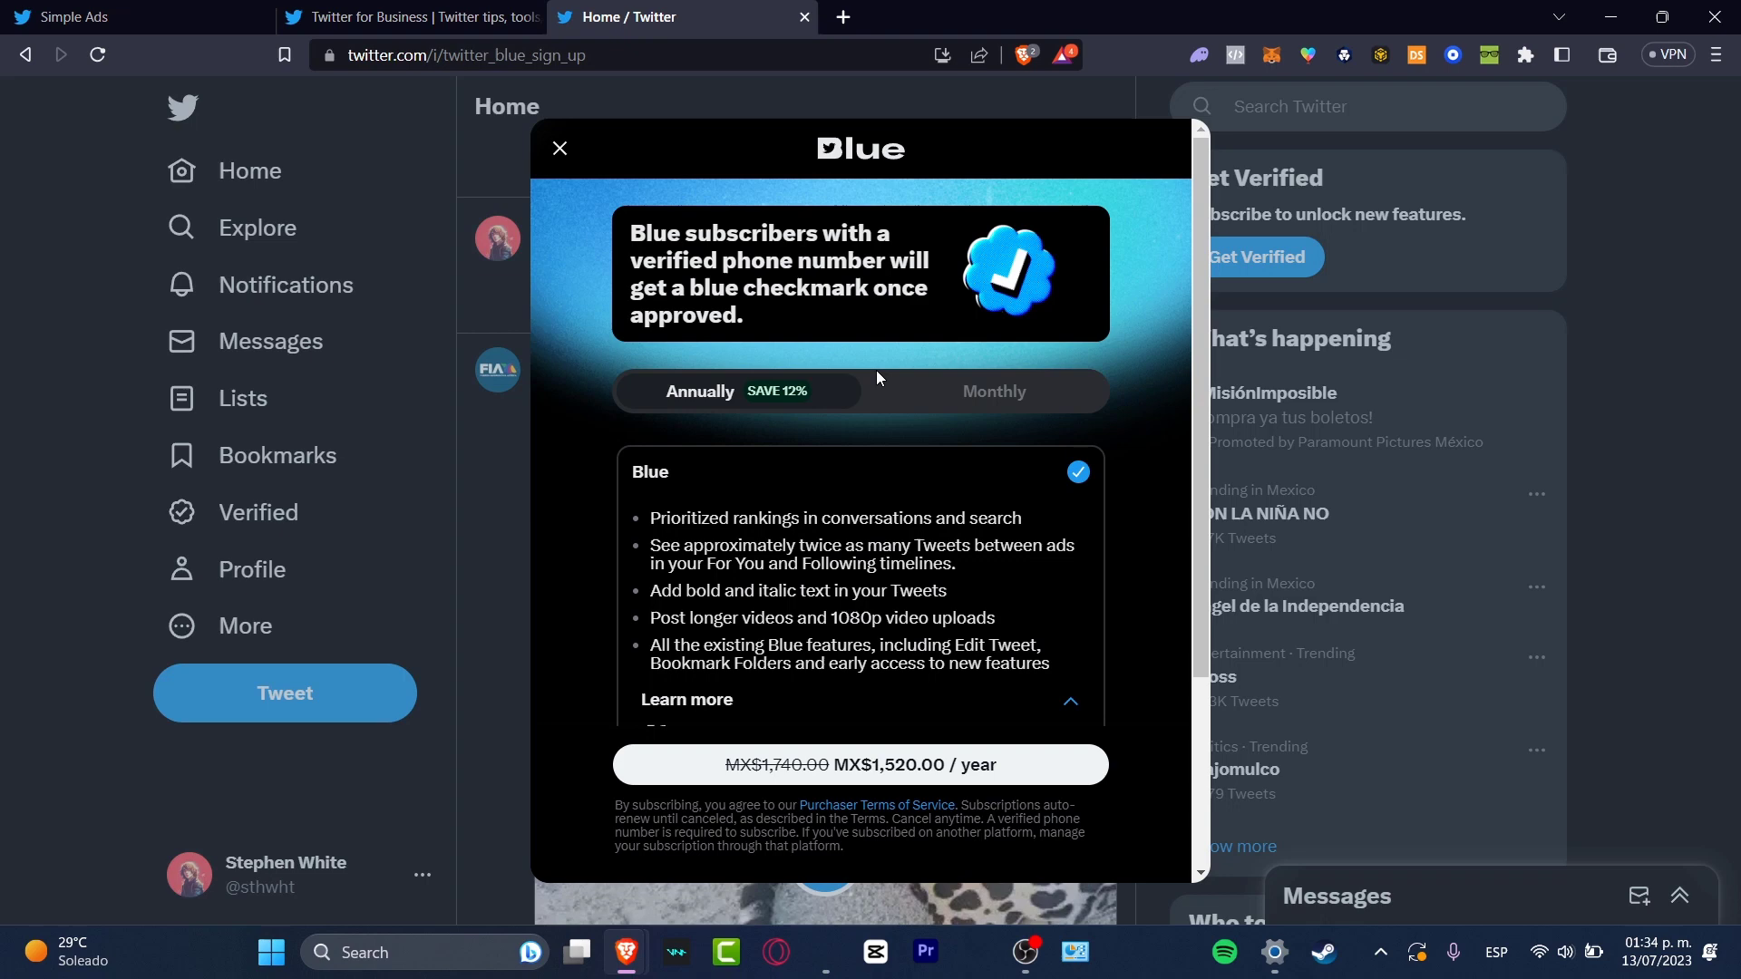
# Return to the original Simple Ads tab with the campaign objective choices
pyautogui.click(480, 16)
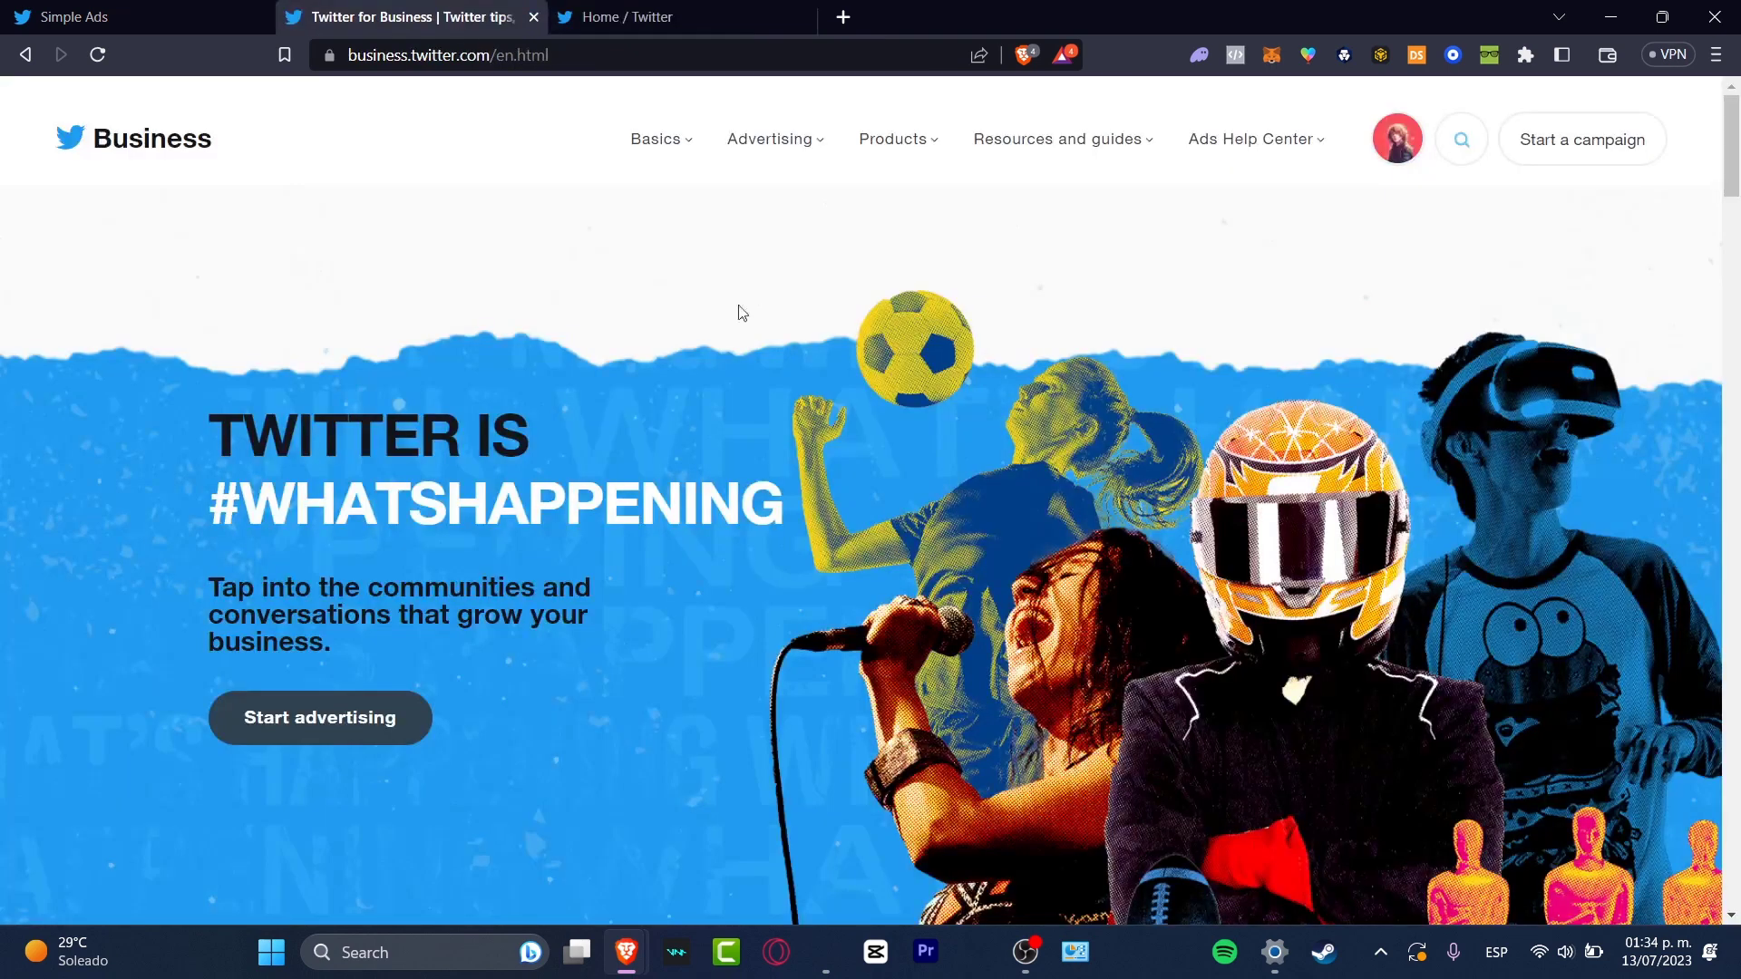
pyautogui.click(168, 14)
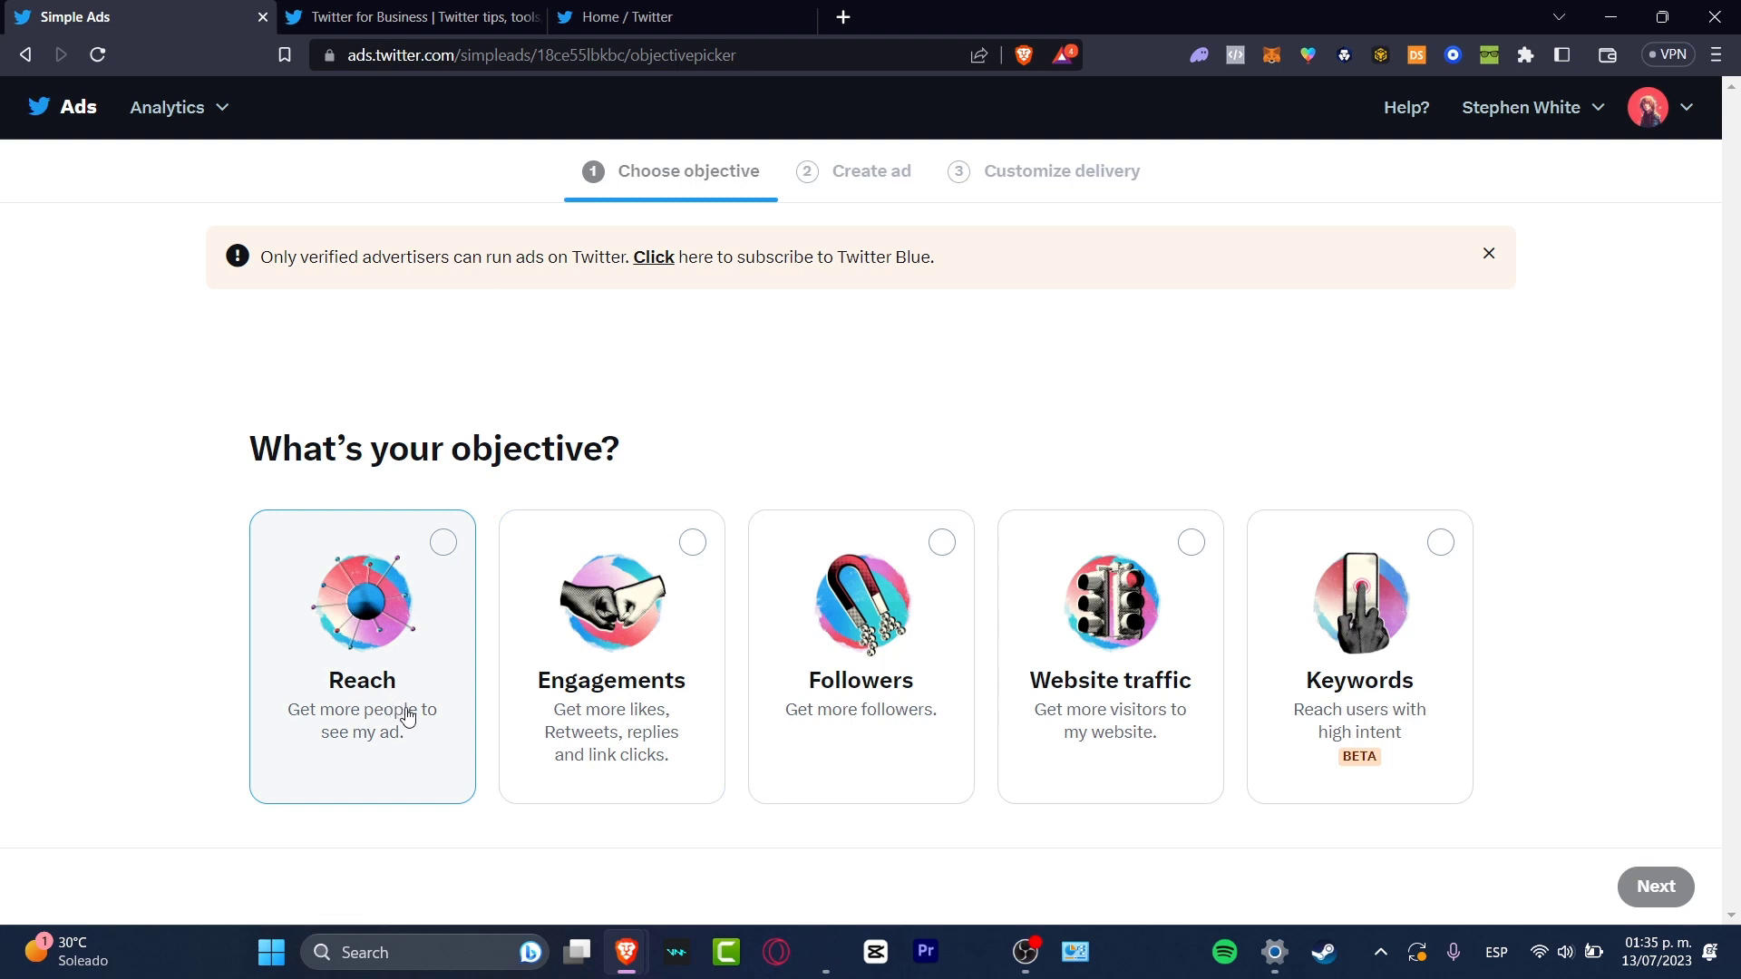
# Pick Keywords (BETA) as the campaign objective
pyautogui.click(1369, 721)
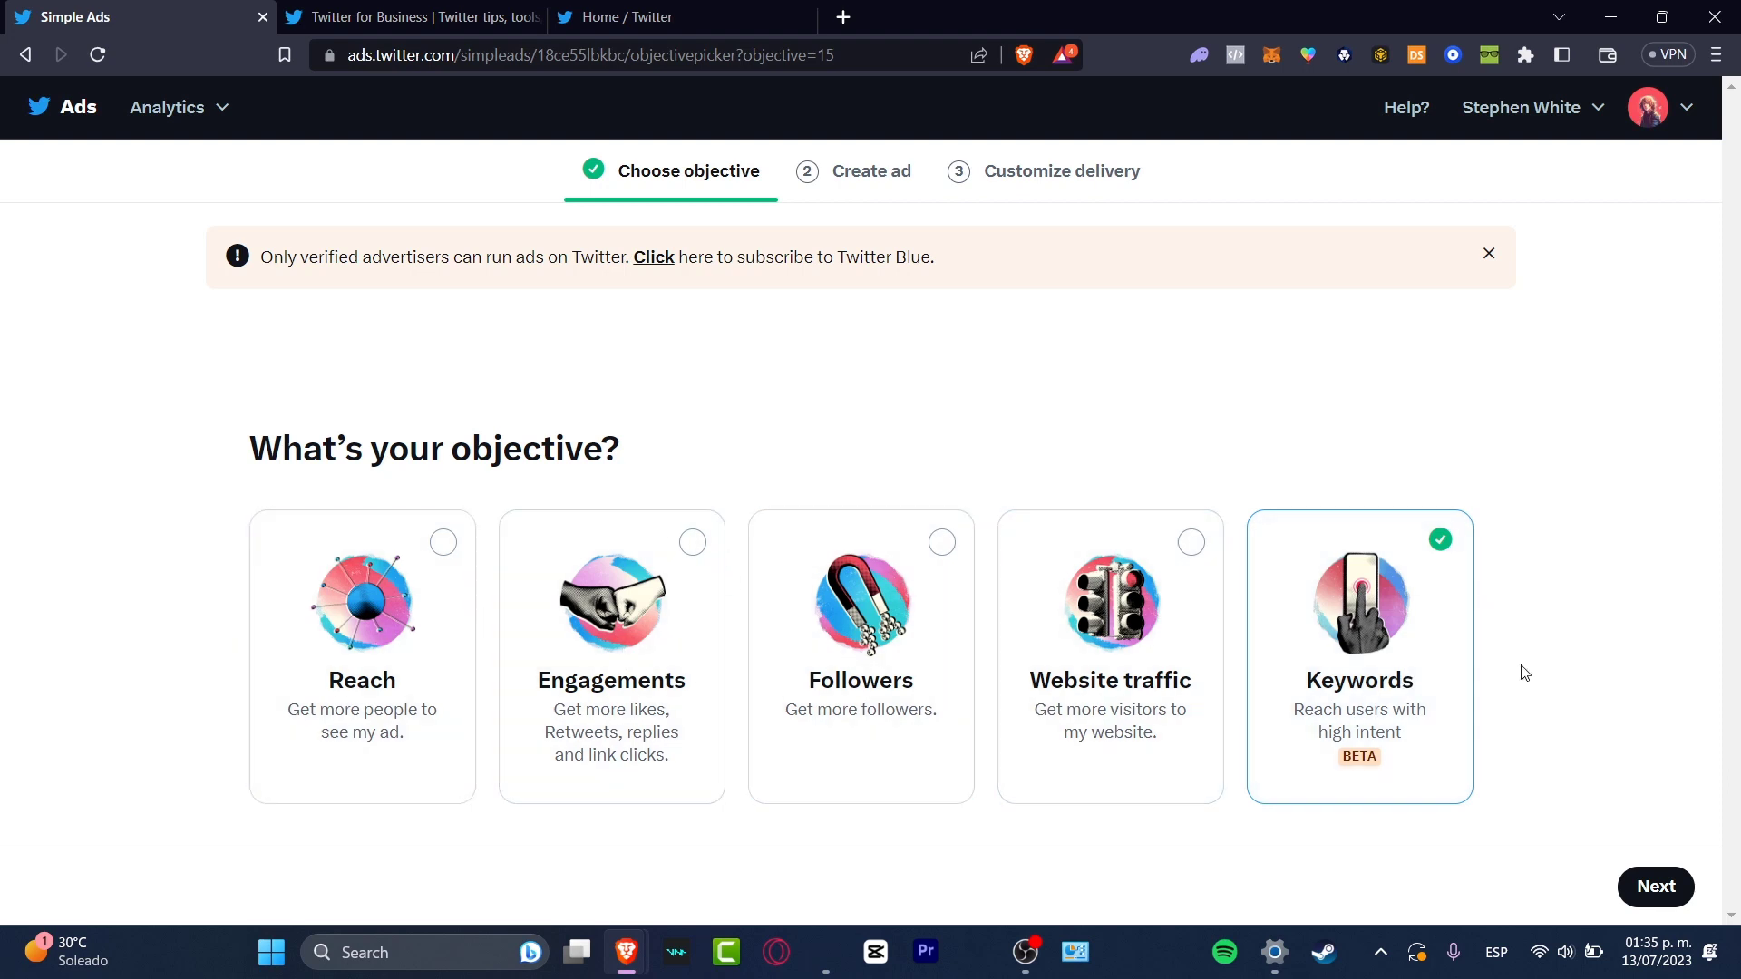
# Write the ad 'Everybody needs to use Google Forms ASAP' with a photo on the Create ad step
pyautogui.click(1672, 890)
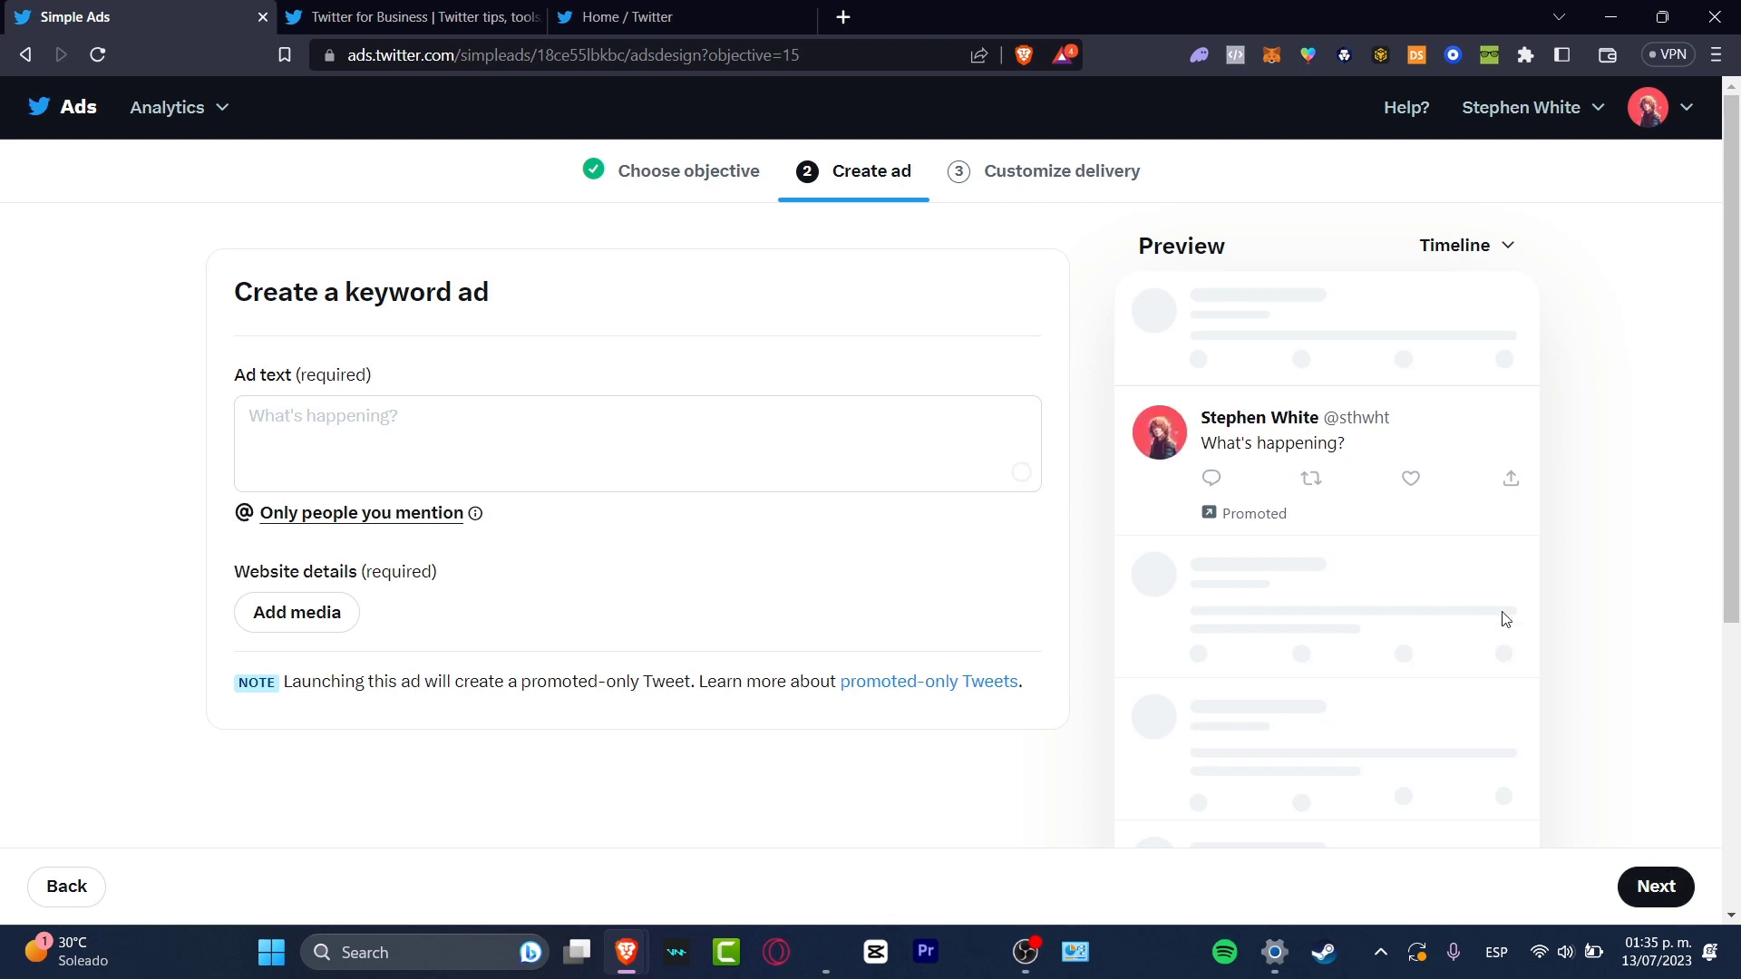
pyautogui.moveTo(501, 291); pyautogui.dragTo(279, 280)
pyautogui.click(394, 438)
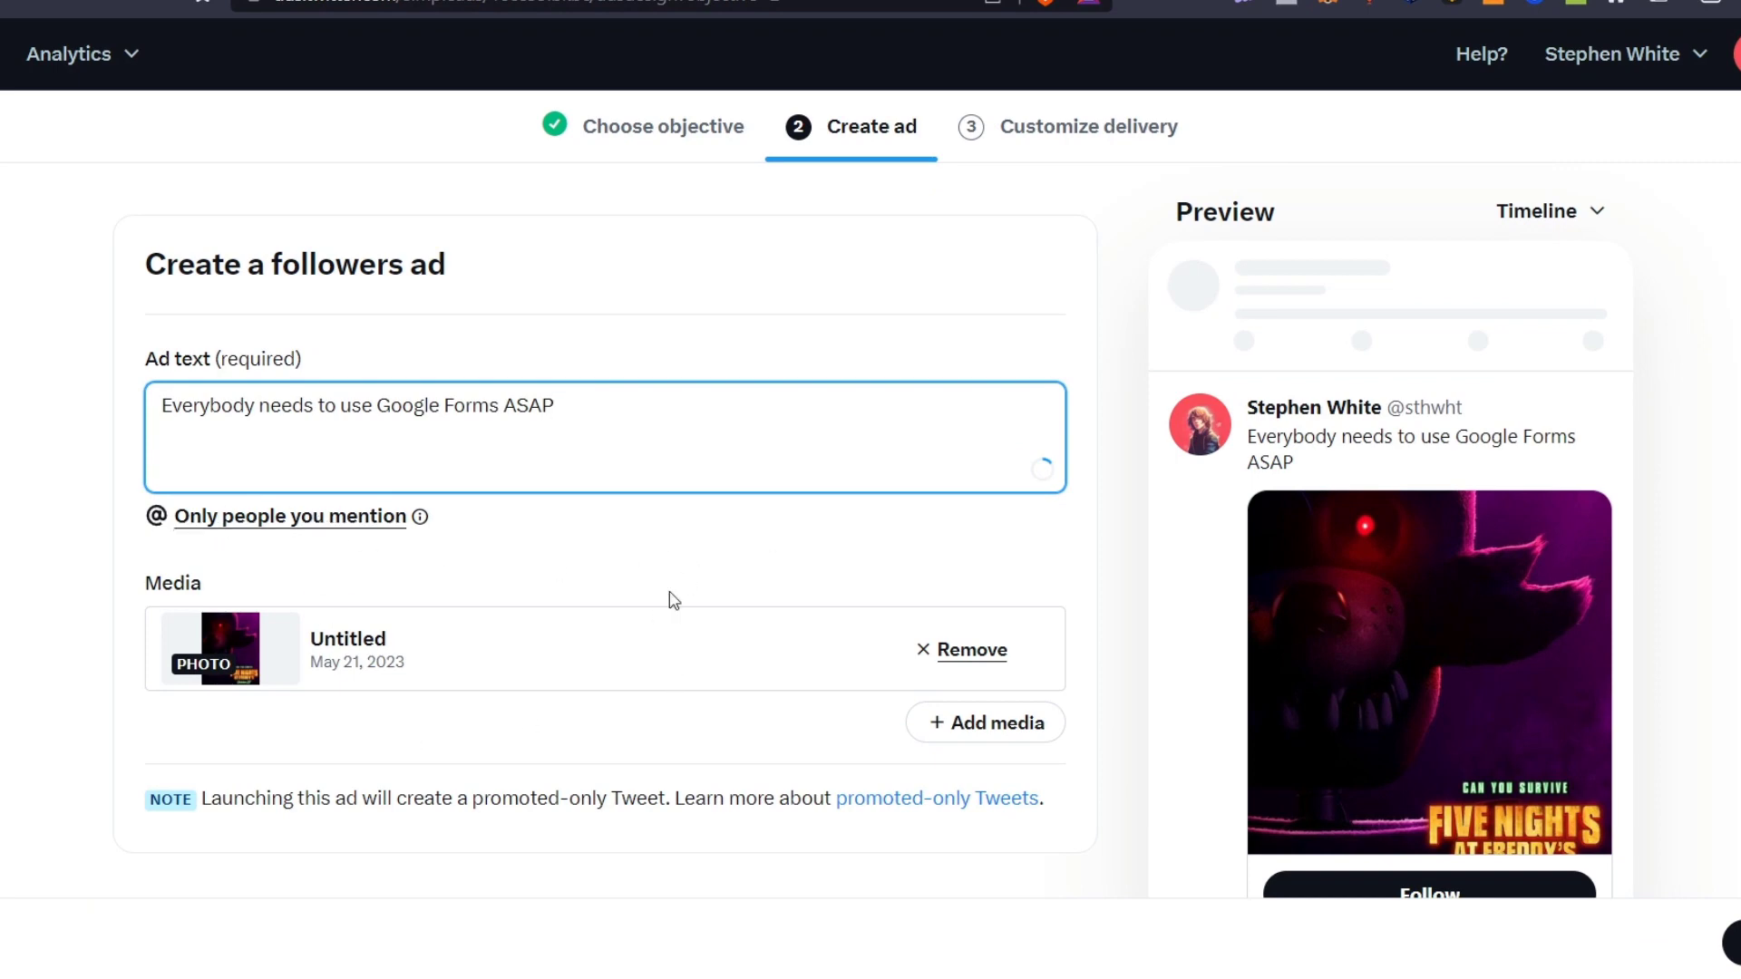
pyautogui.scroll(-4, 927, 692)
pyautogui.scroll(4, 1358, 674)
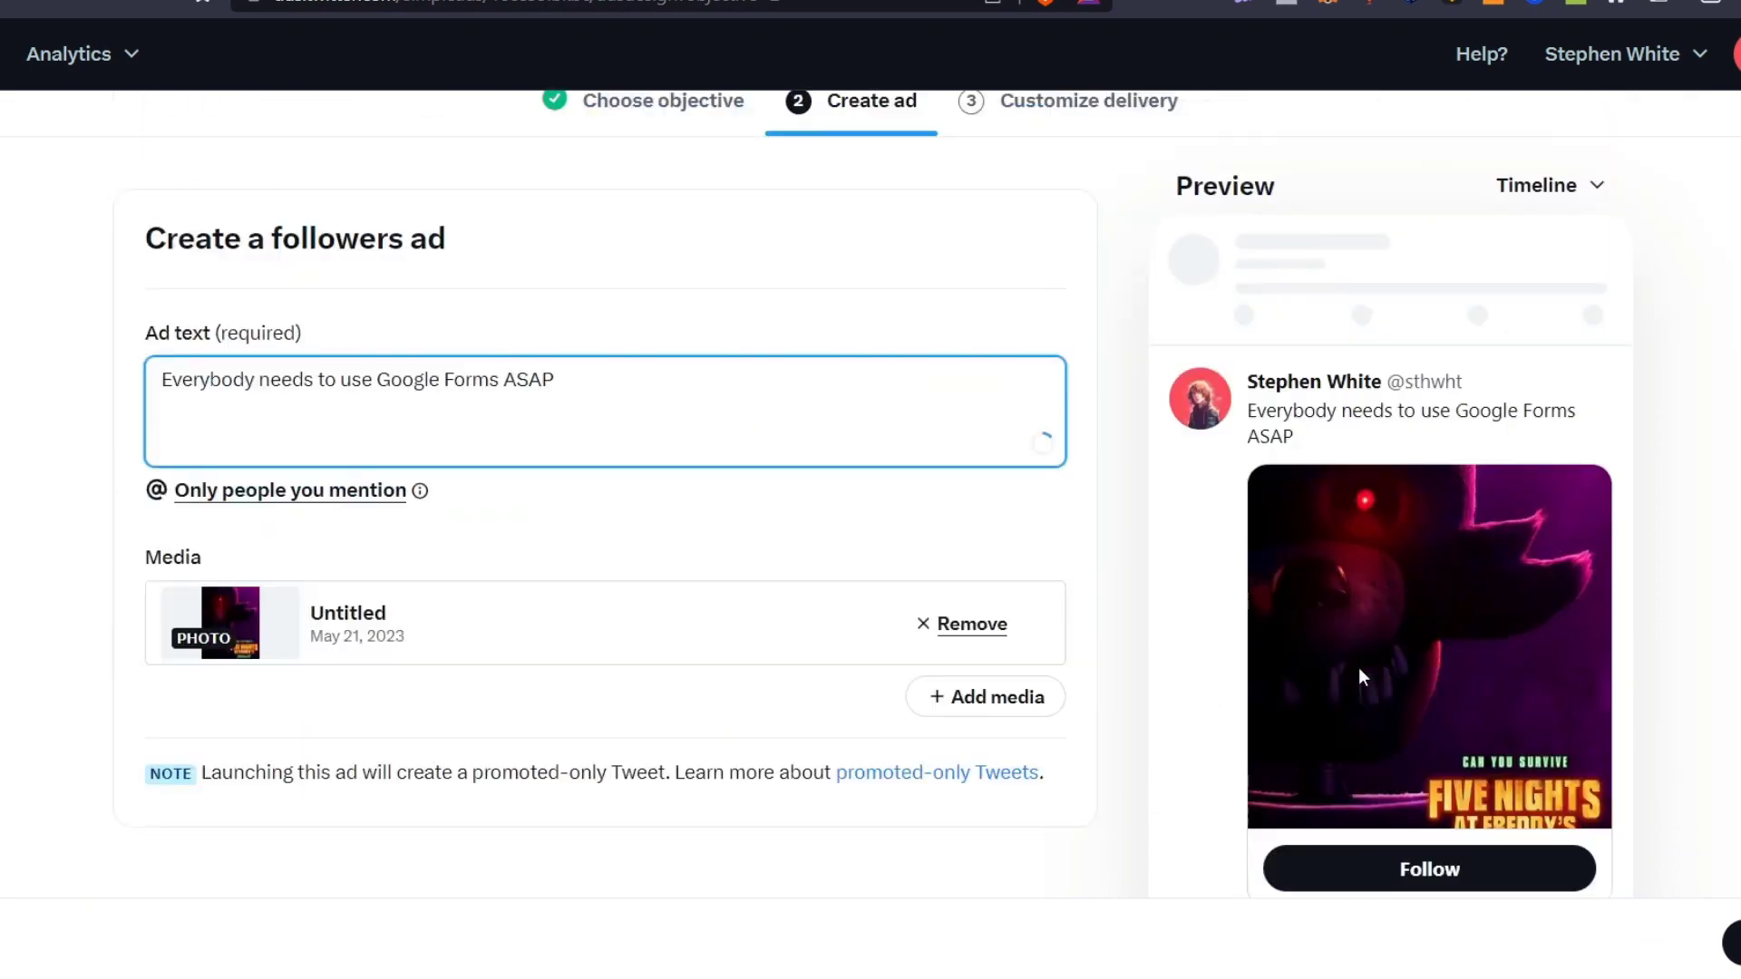
pyautogui.scroll(-4, 1640, 832)
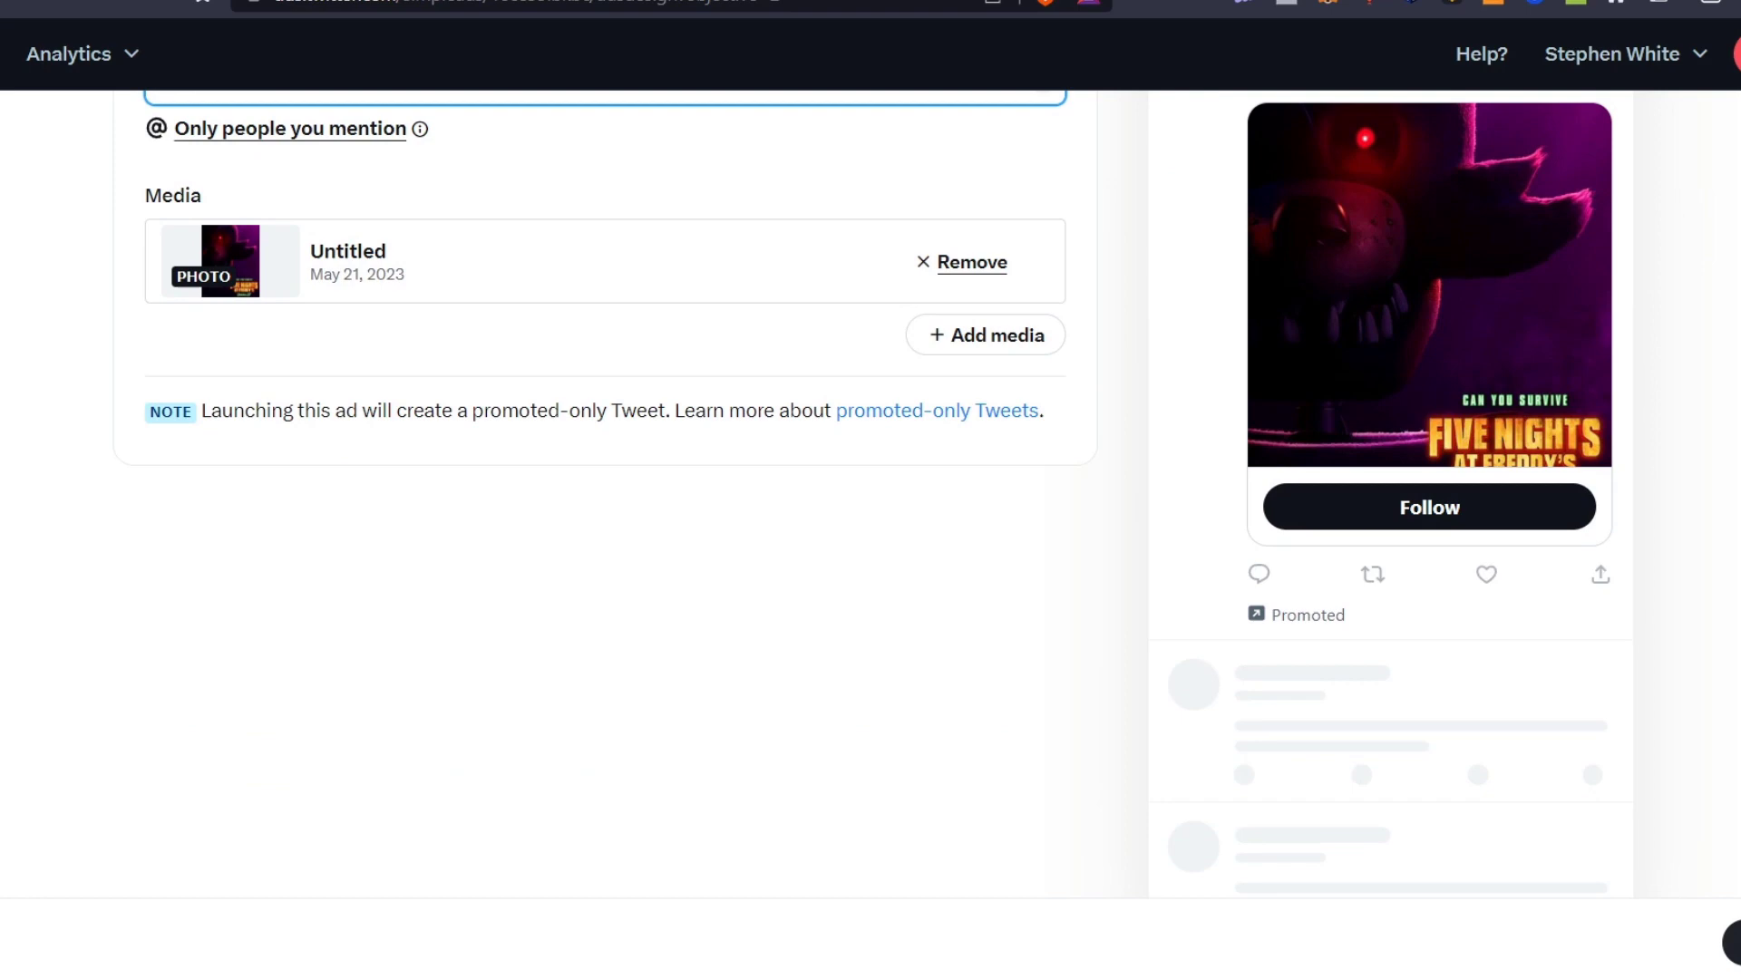
# Advance to Customize delivery, review budget and schedule, and expand the Demographics options
pyautogui.click(1728, 943)
pyautogui.scroll(4, 1032, 556)
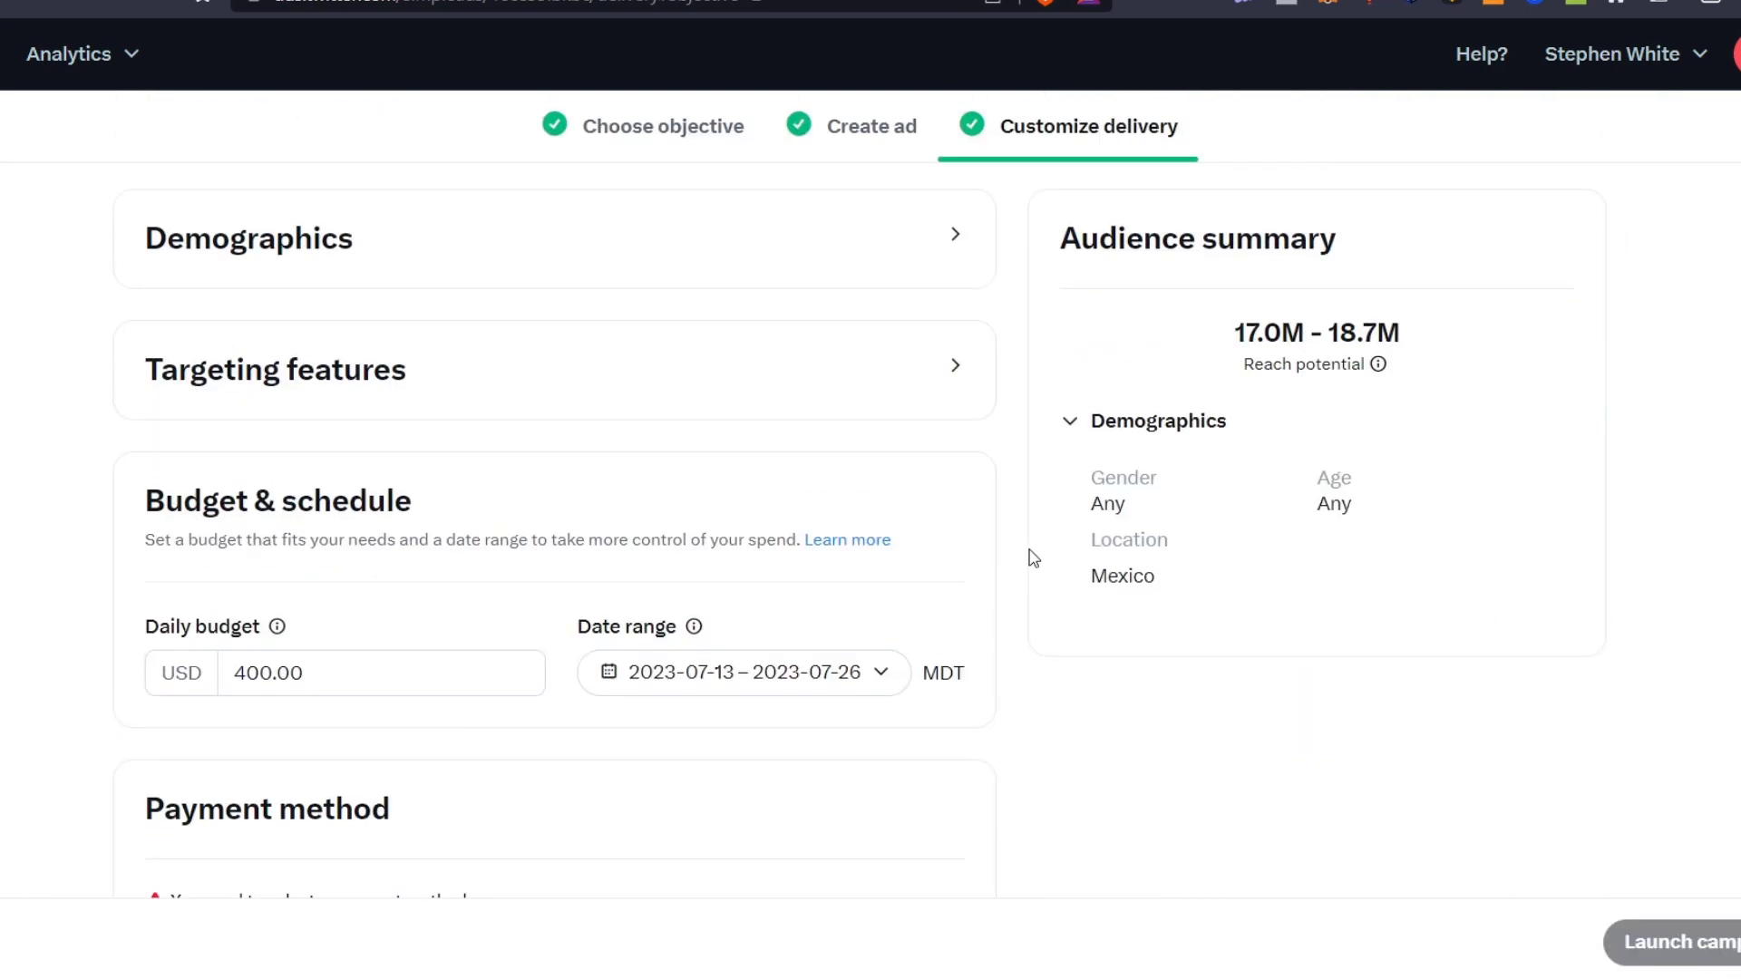
pyautogui.scroll(-4, 1036, 562)
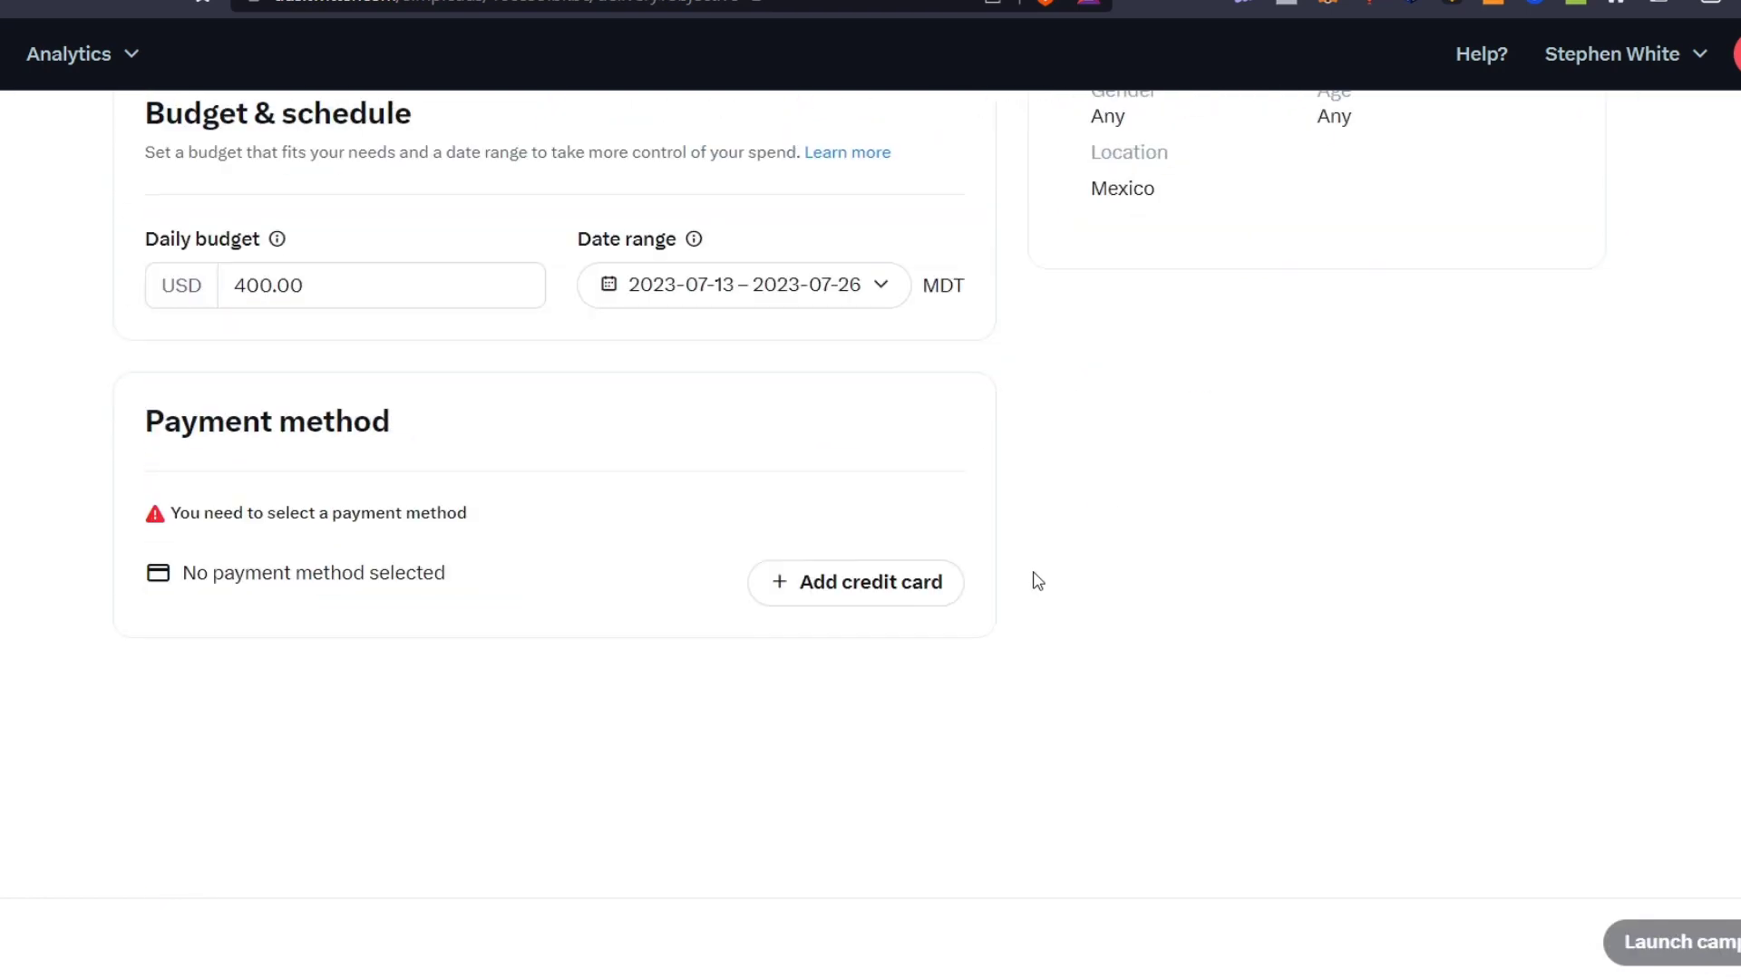
pyautogui.scroll(4, 1036, 579)
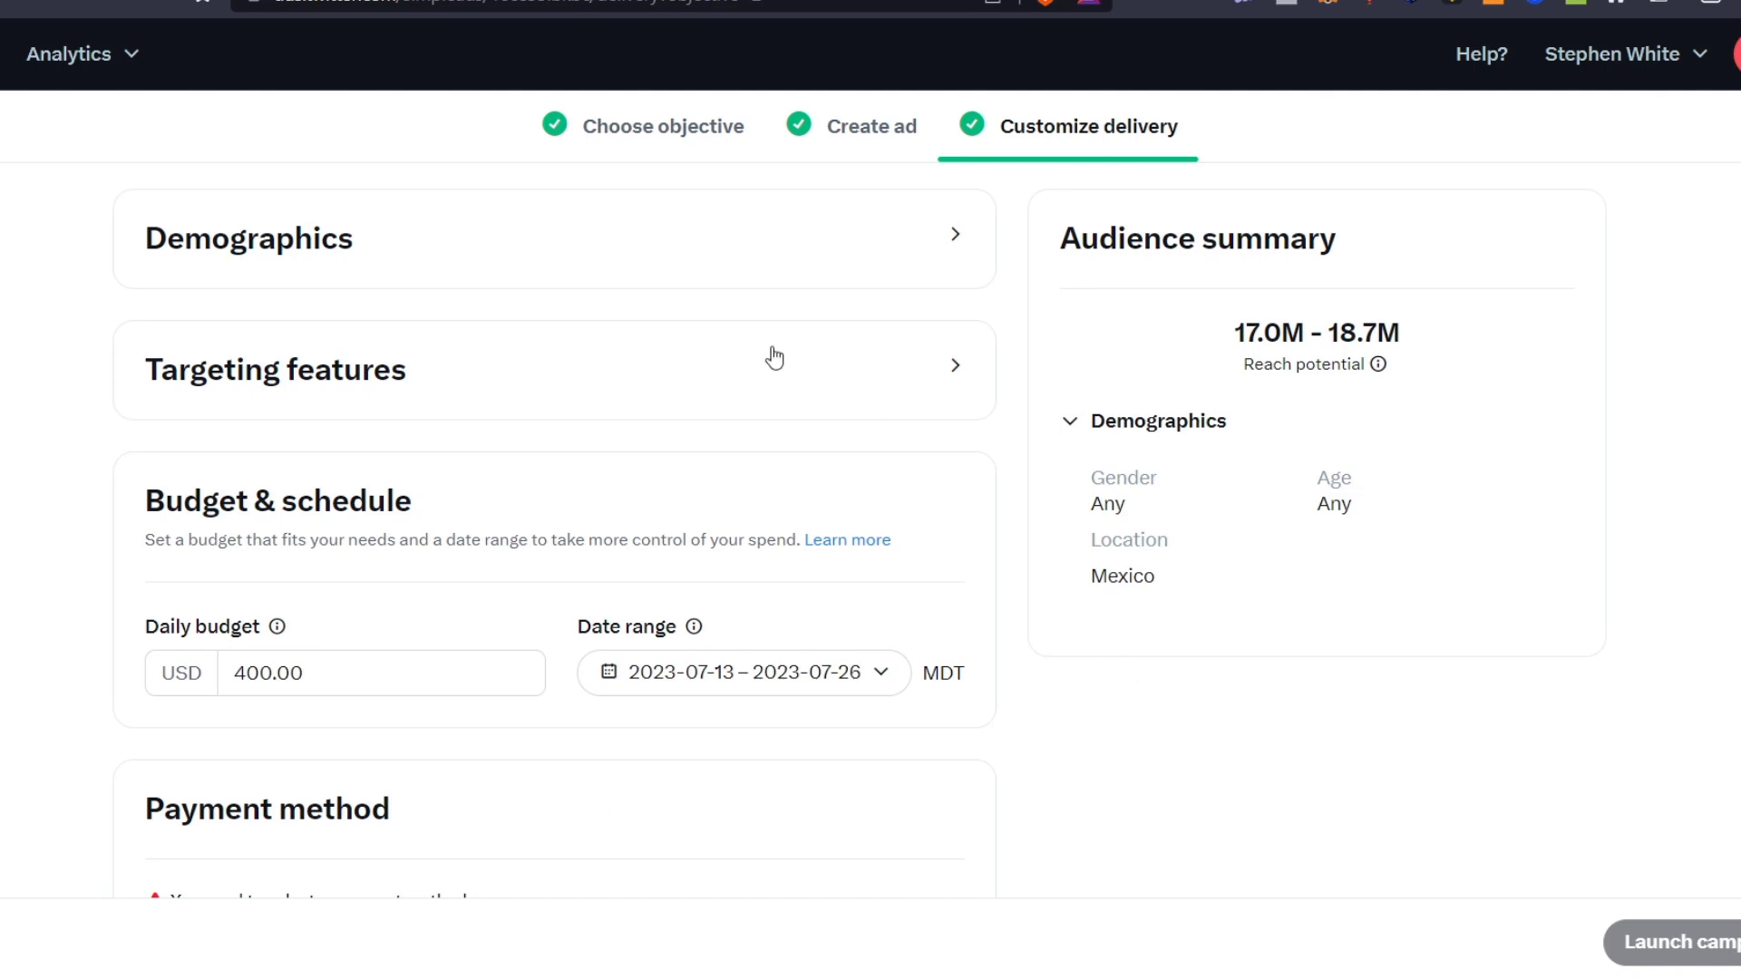
pyautogui.click(606, 250)
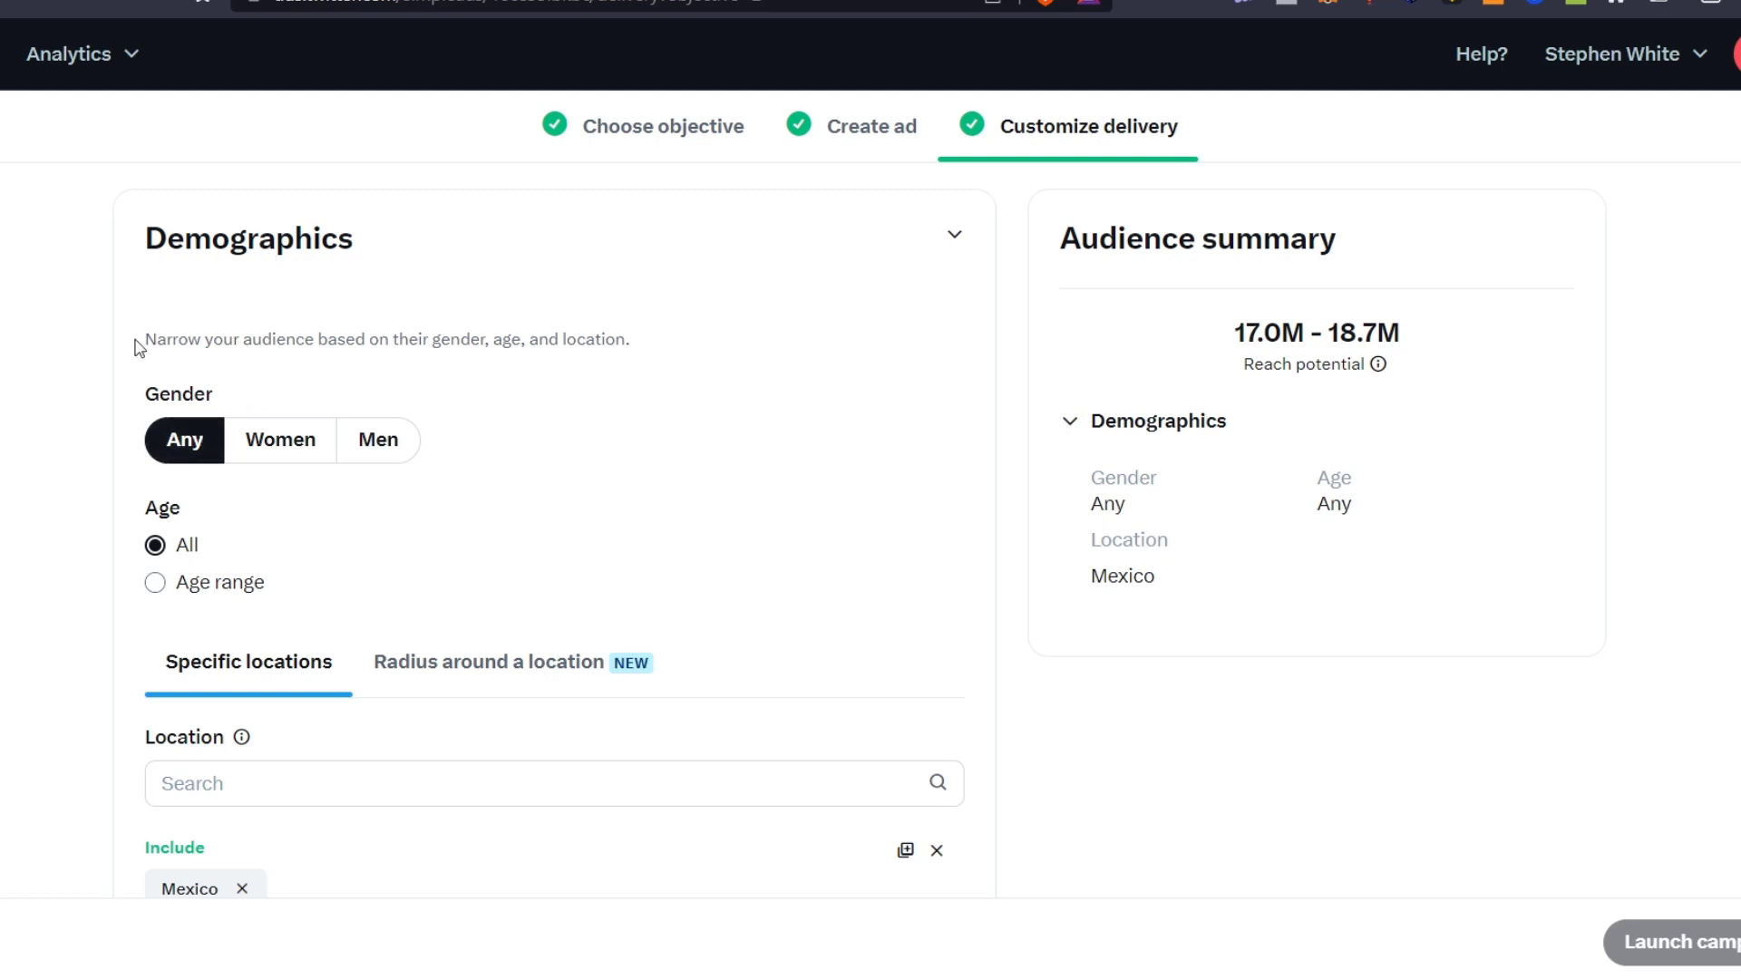
# Restrict the audience to ages 18–34, narrowing reach potential to 12.1M–13.4M
pyautogui.scroll(-4, 454, 497)
pyautogui.click(225, 194)
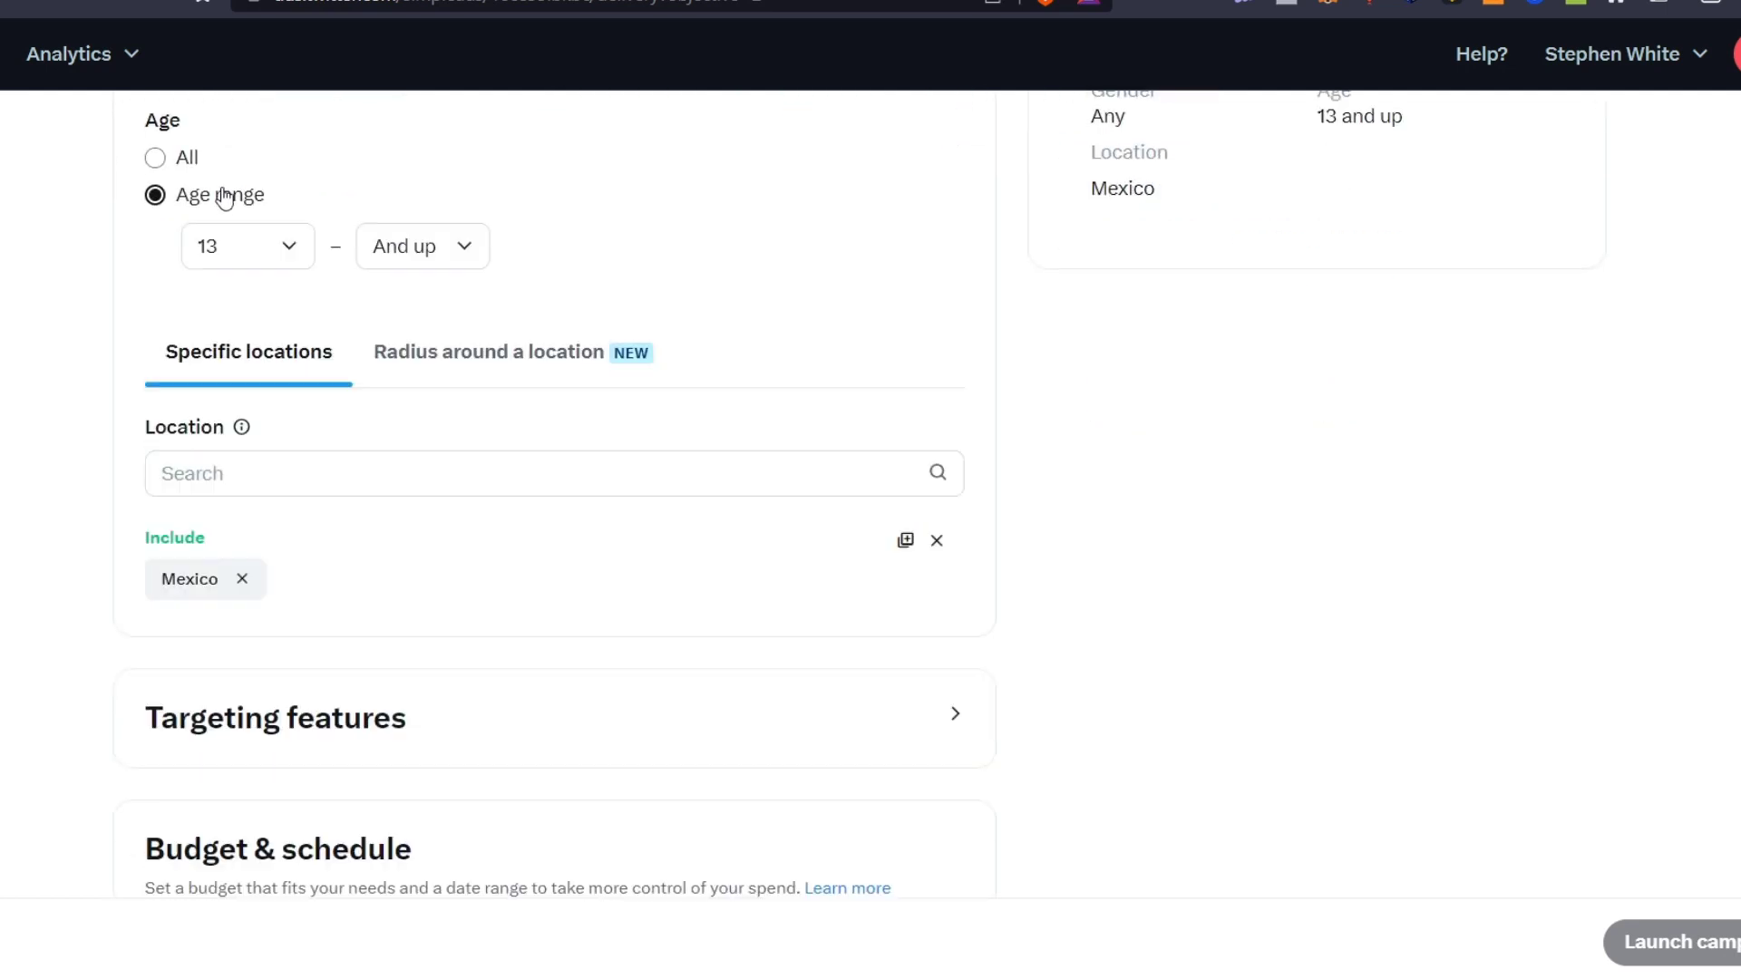
pyautogui.click(267, 252)
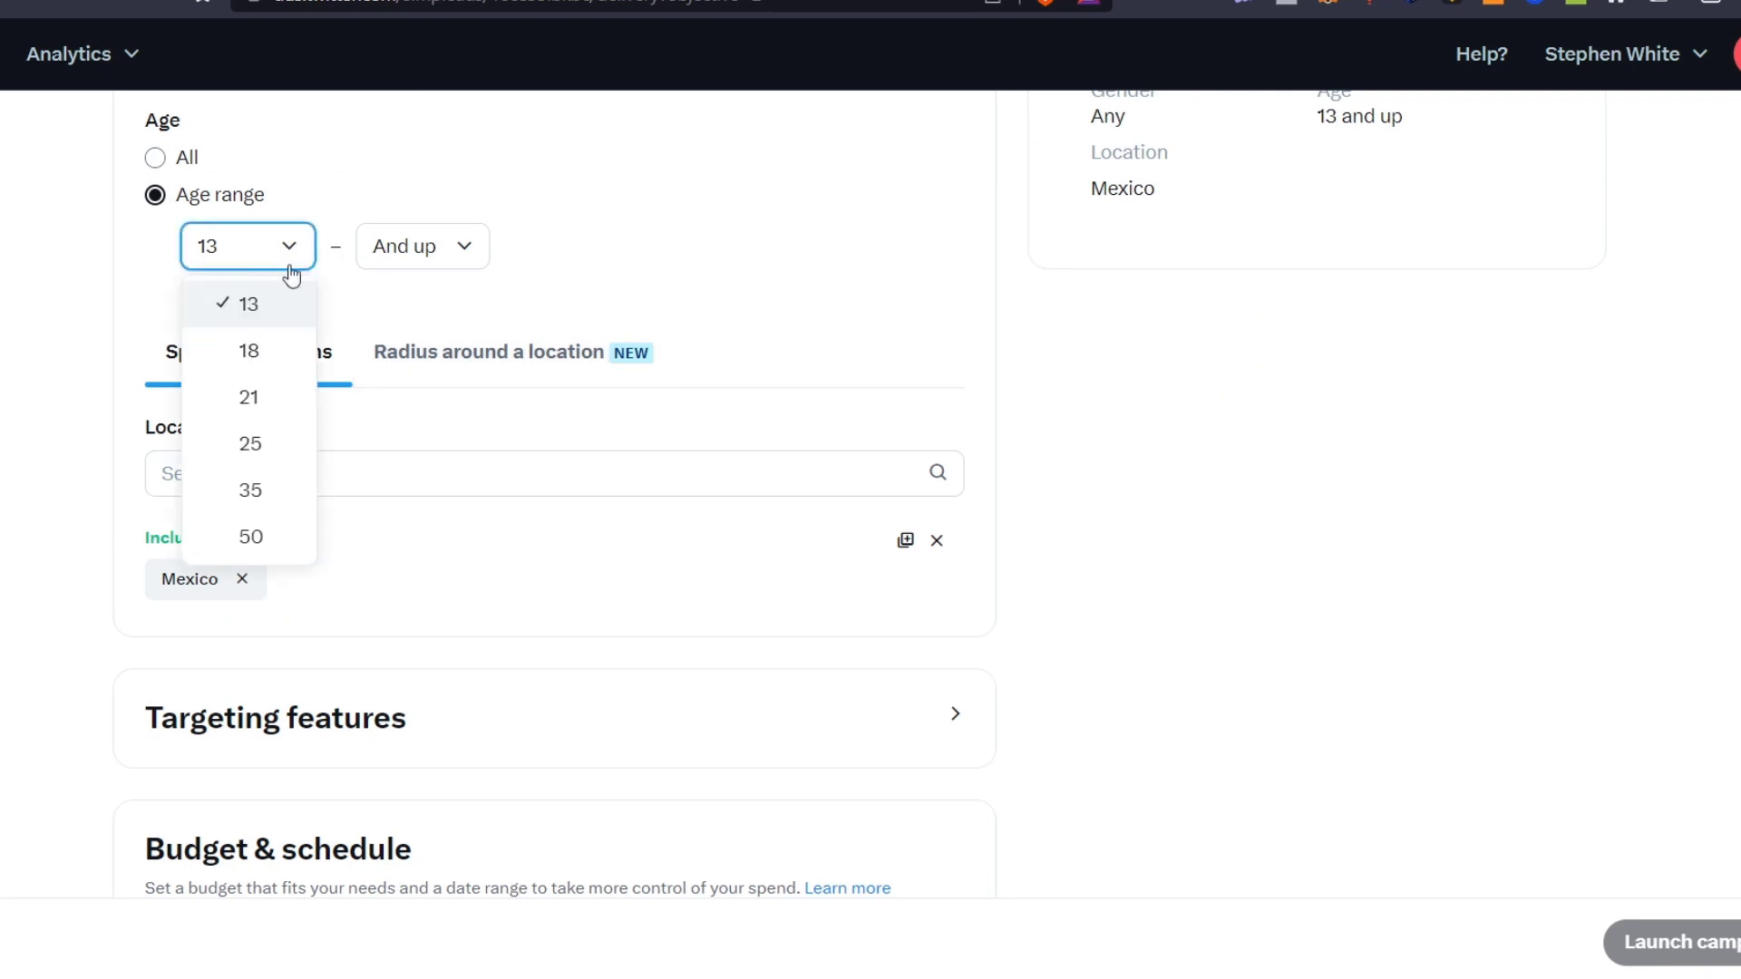
pyautogui.click(285, 349)
pyautogui.click(396, 253)
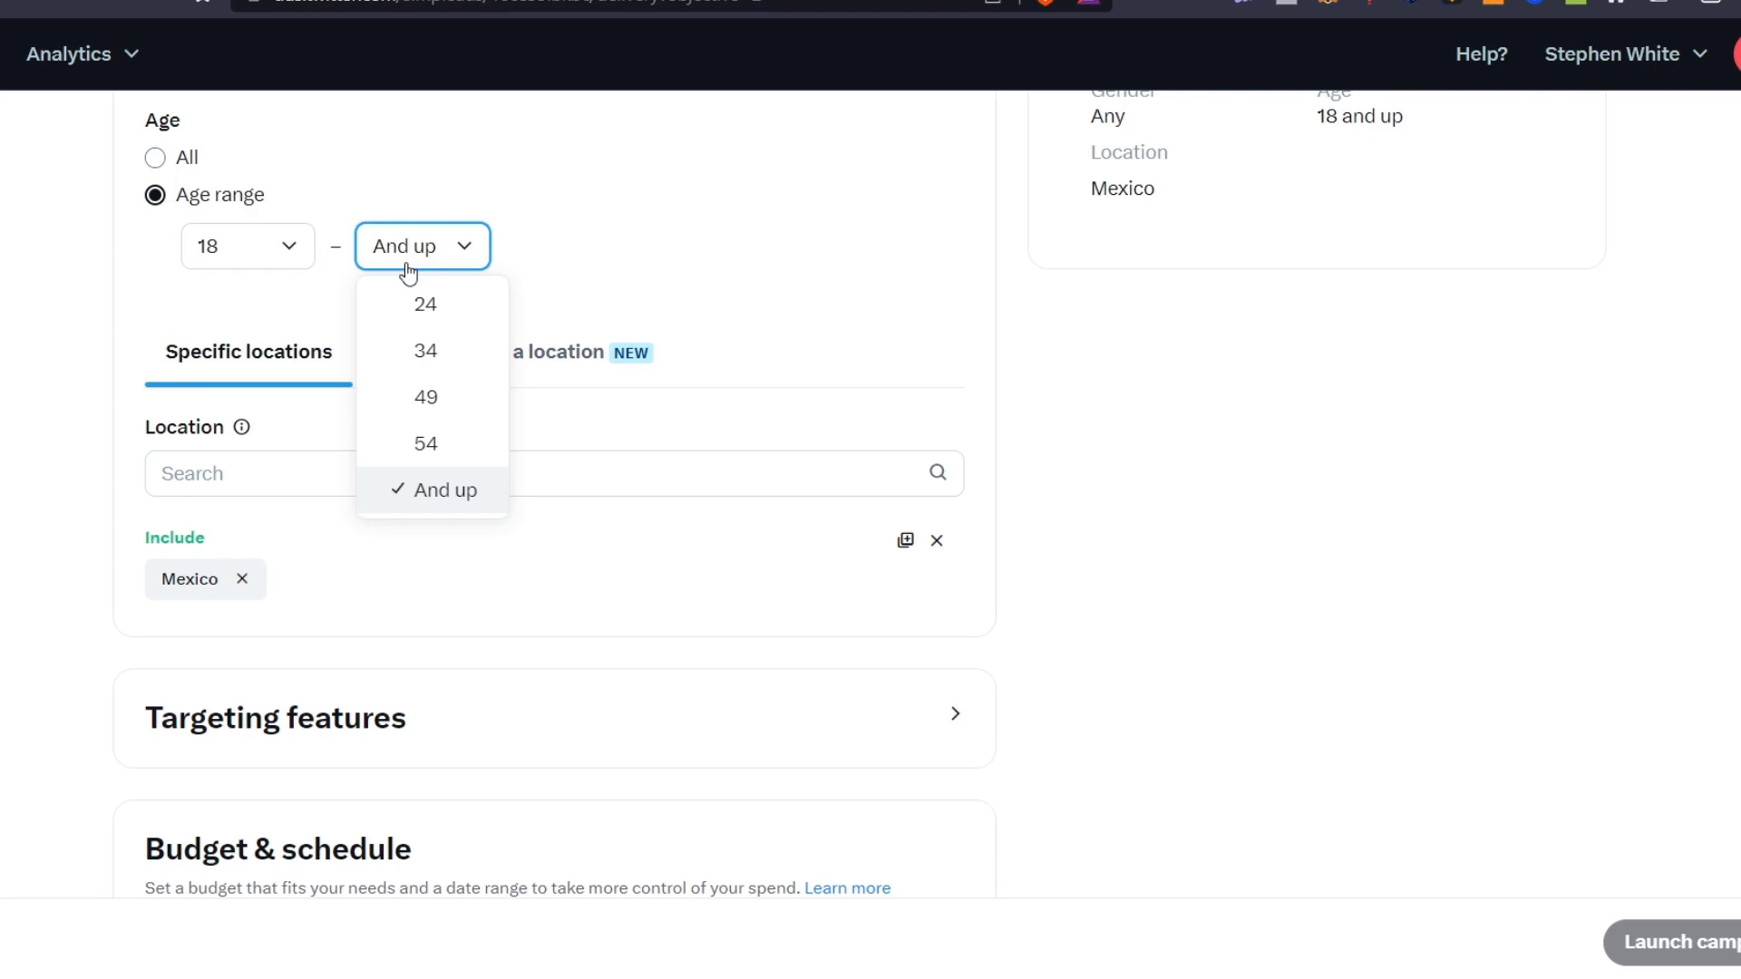
pyautogui.click(437, 353)
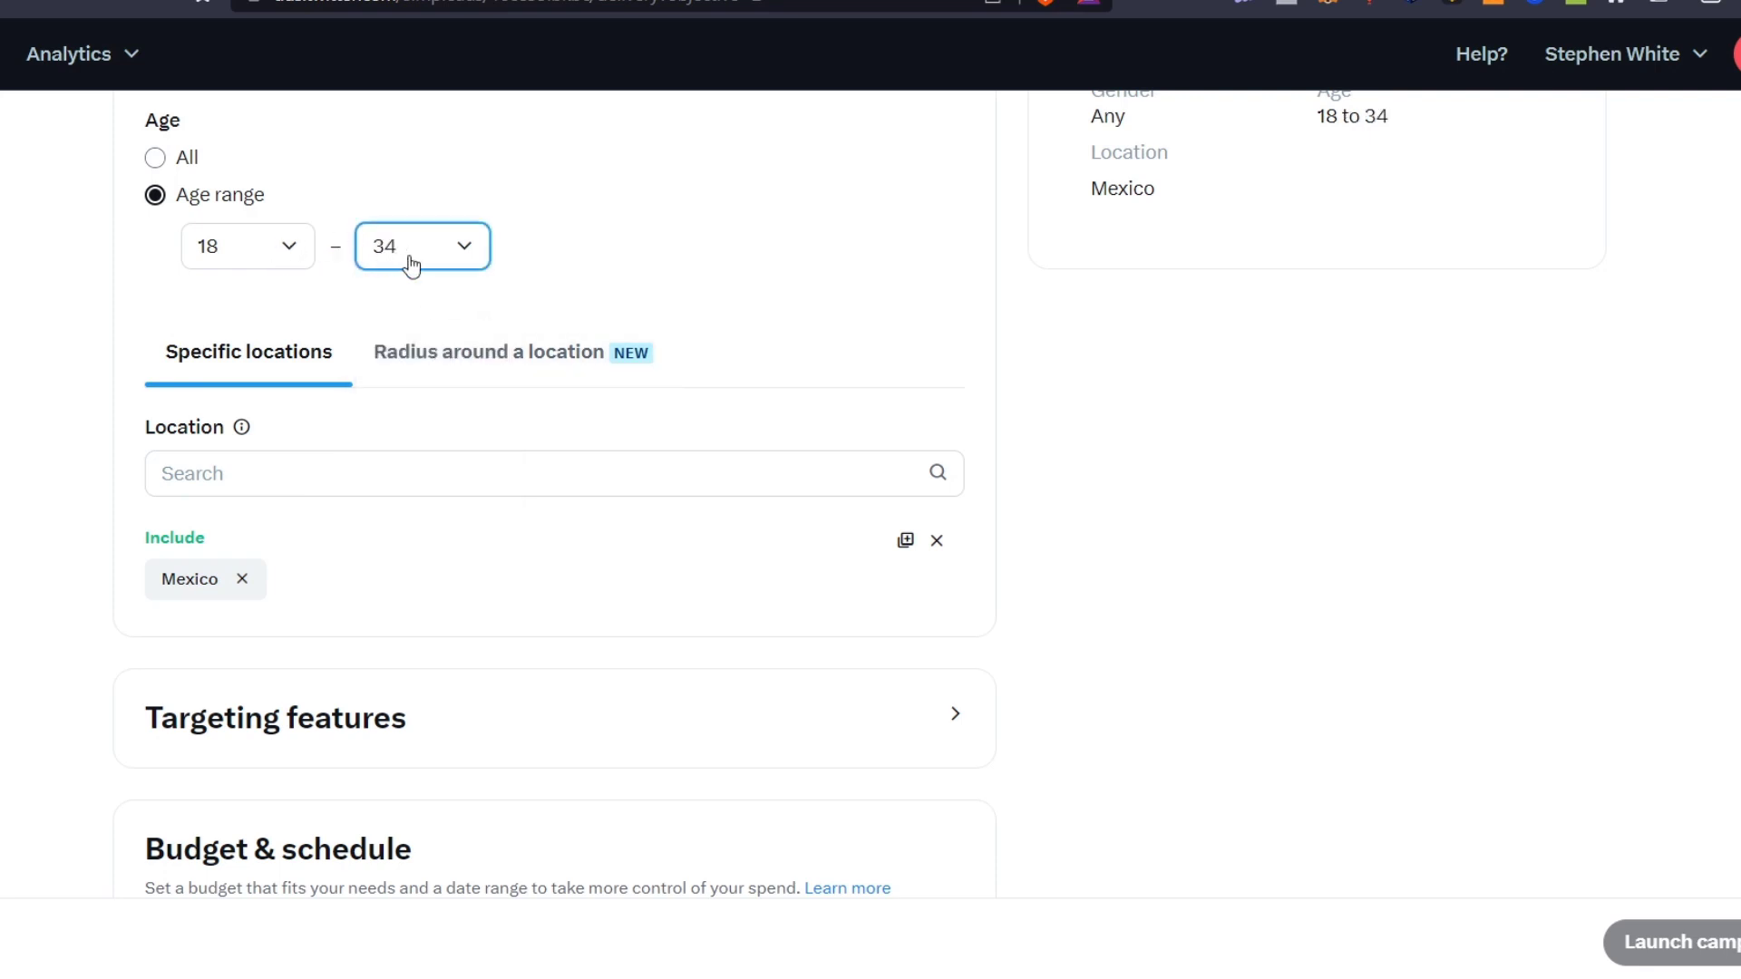
pyautogui.scroll(4, 411, 264)
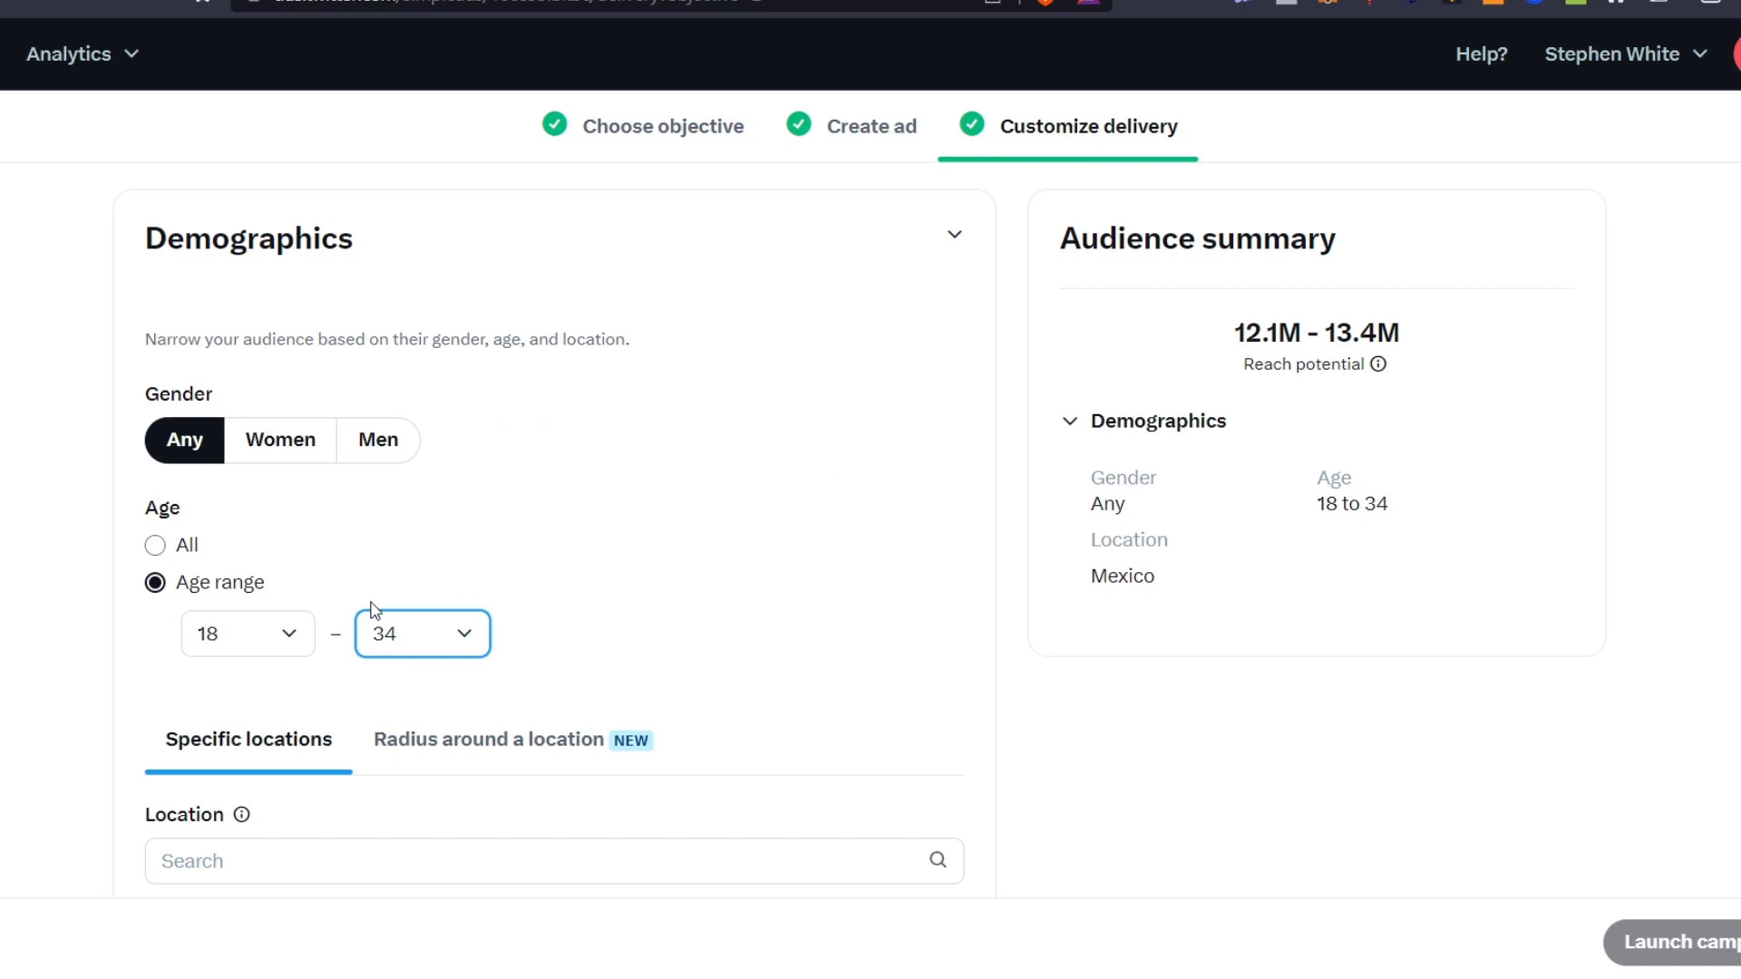
pyautogui.moveTo(1407, 341); pyautogui.dragTo(1231, 332)
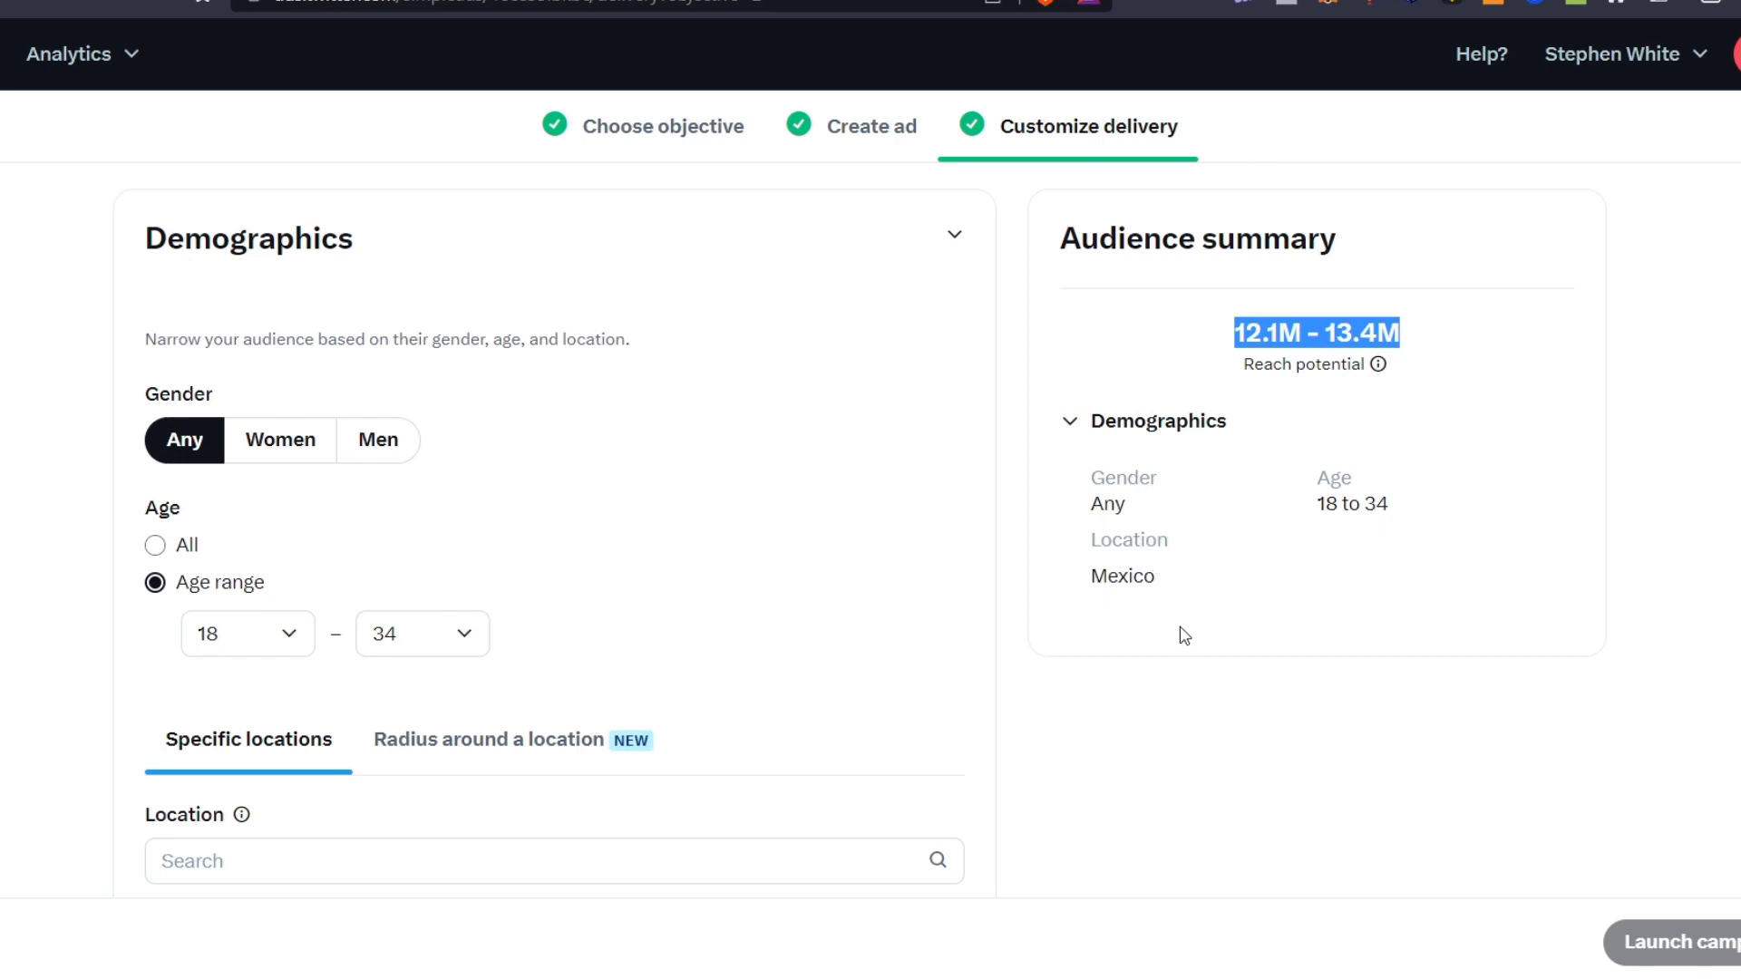
pyautogui.scroll(-8, 641, 595)
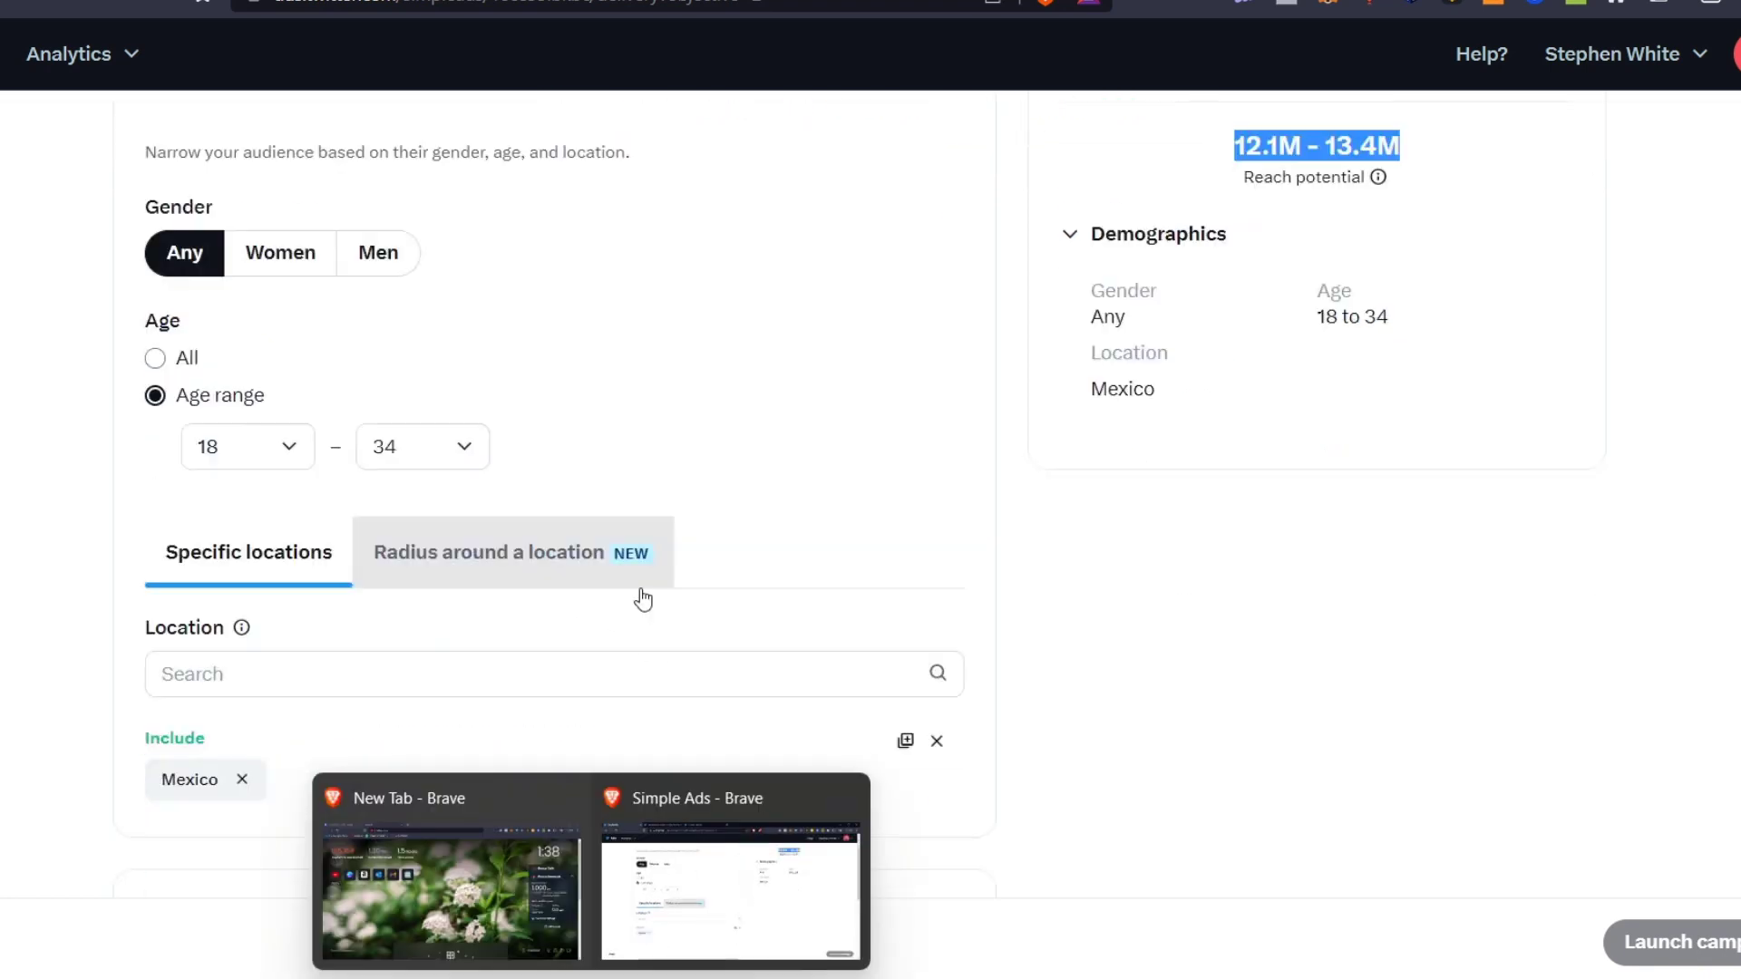
pyautogui.scroll(4, 471, 214)
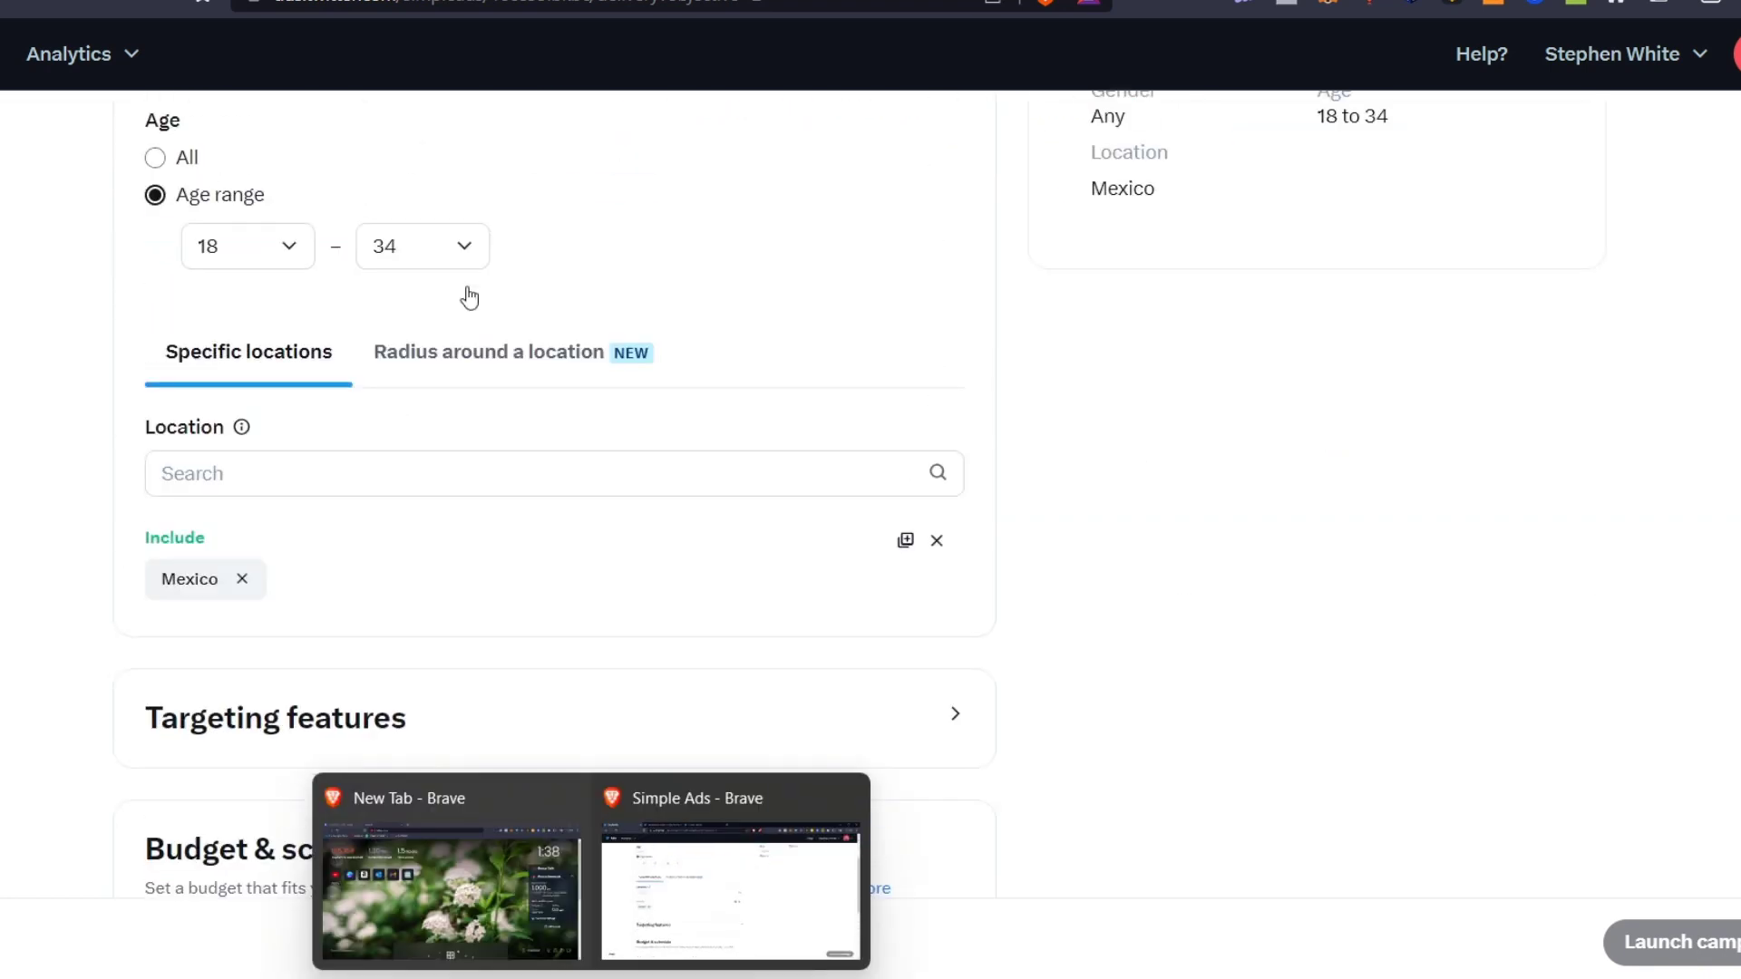
# Replace Mexico with Canada as the target location, giving 6.4M–7.0M reach
pyautogui.click(342, 459)
pyautogui.write('canada')
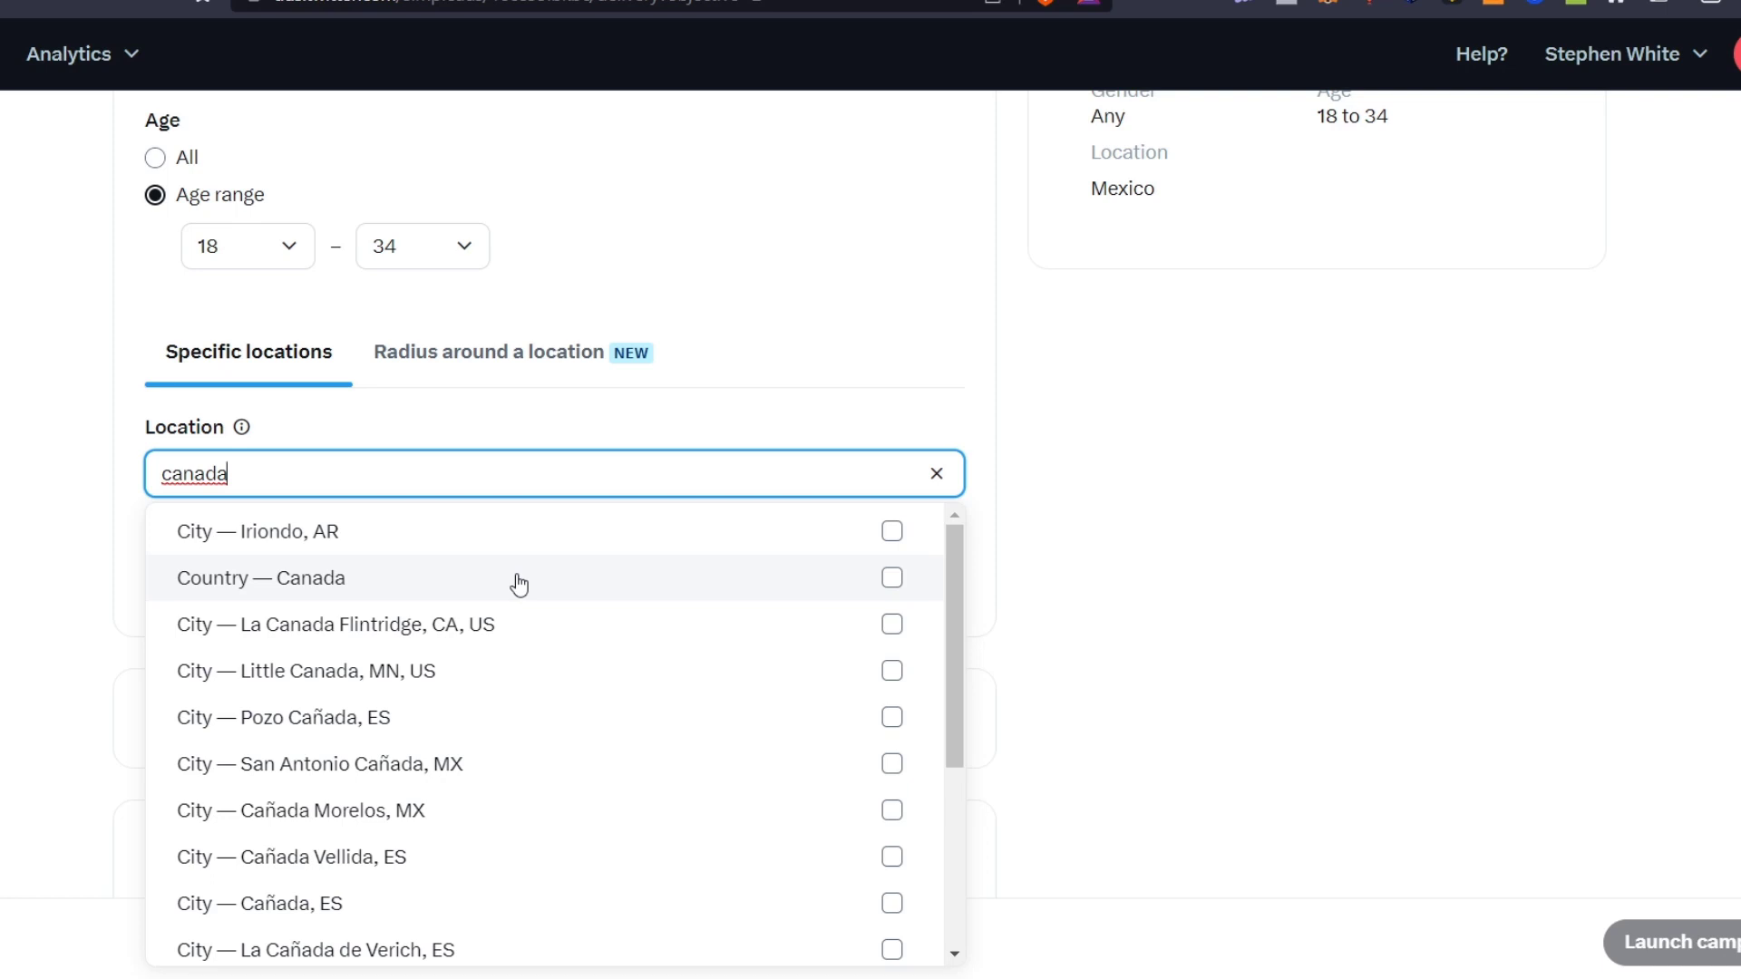
pyautogui.scroll(-3, 607, 627)
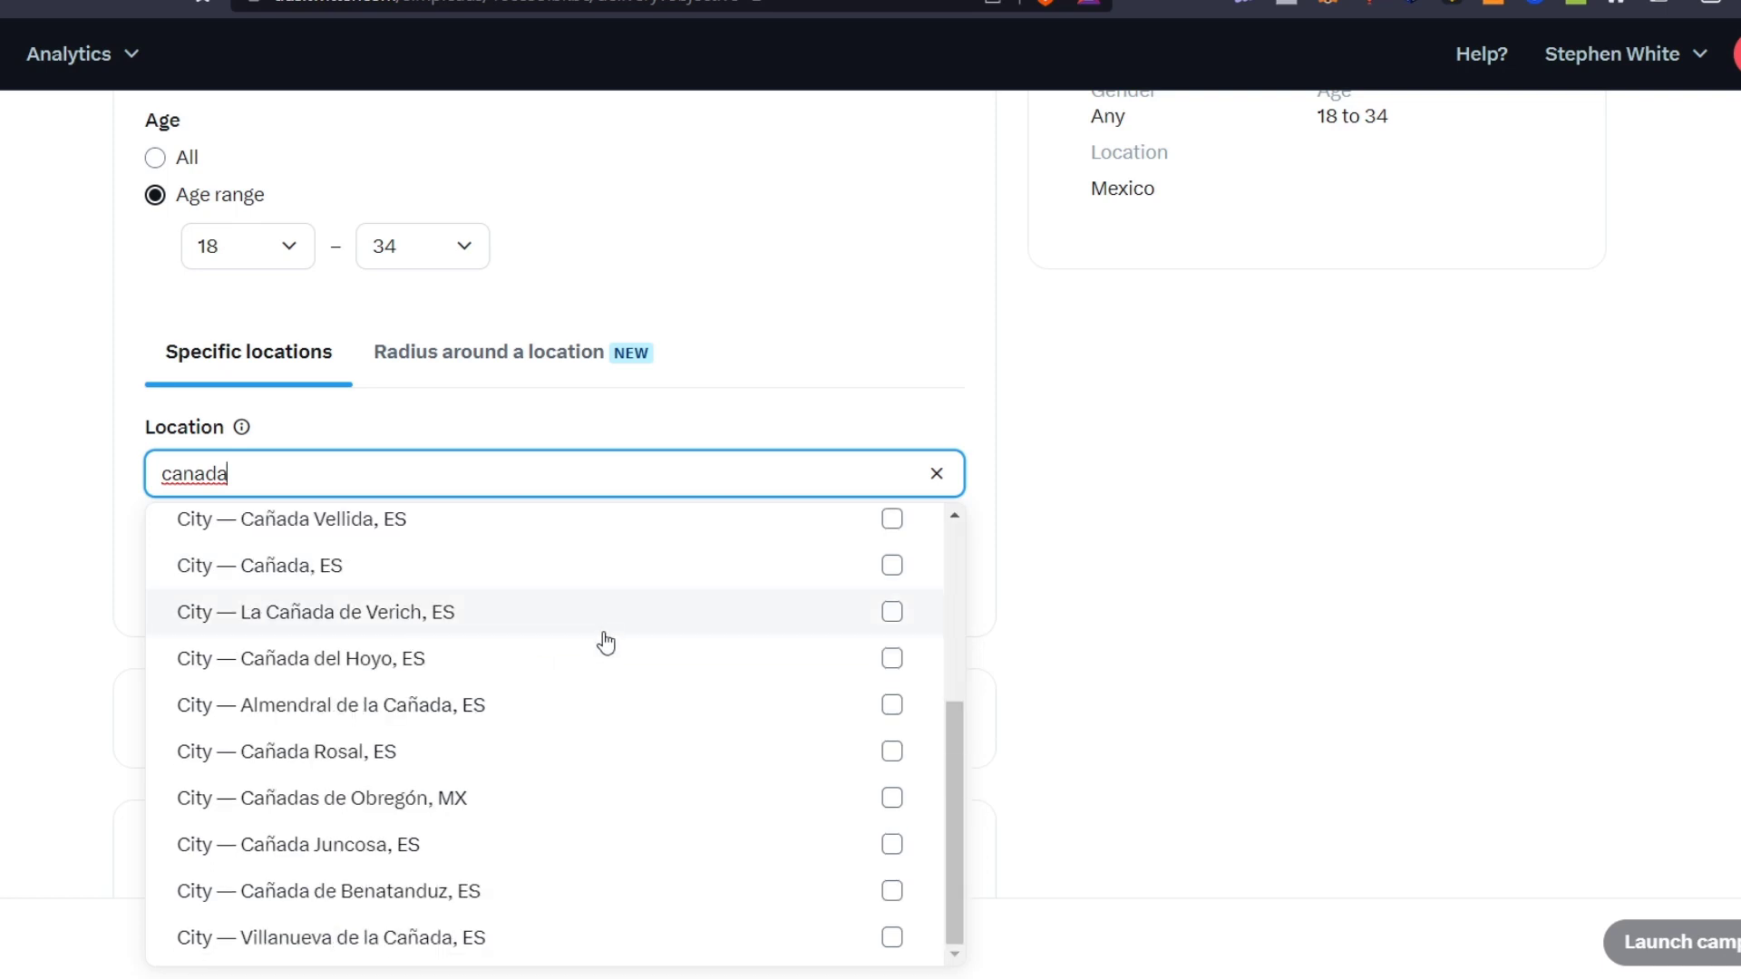
pyautogui.scroll(3, 547, 734)
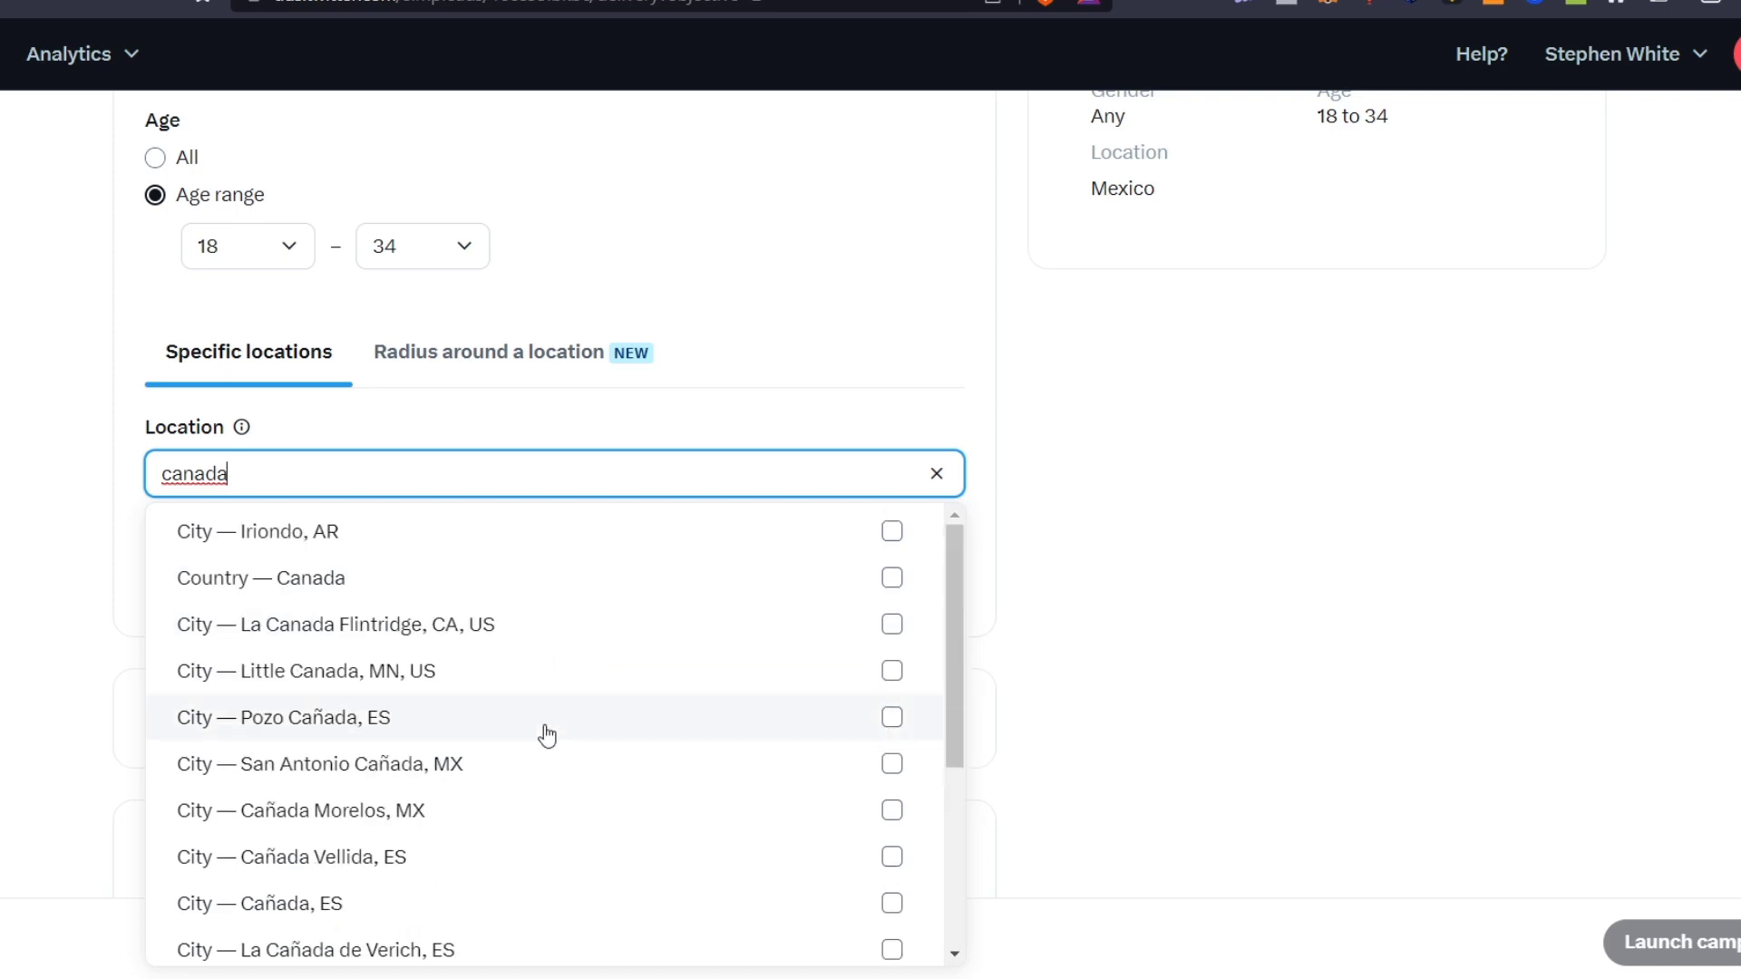
pyautogui.click(393, 588)
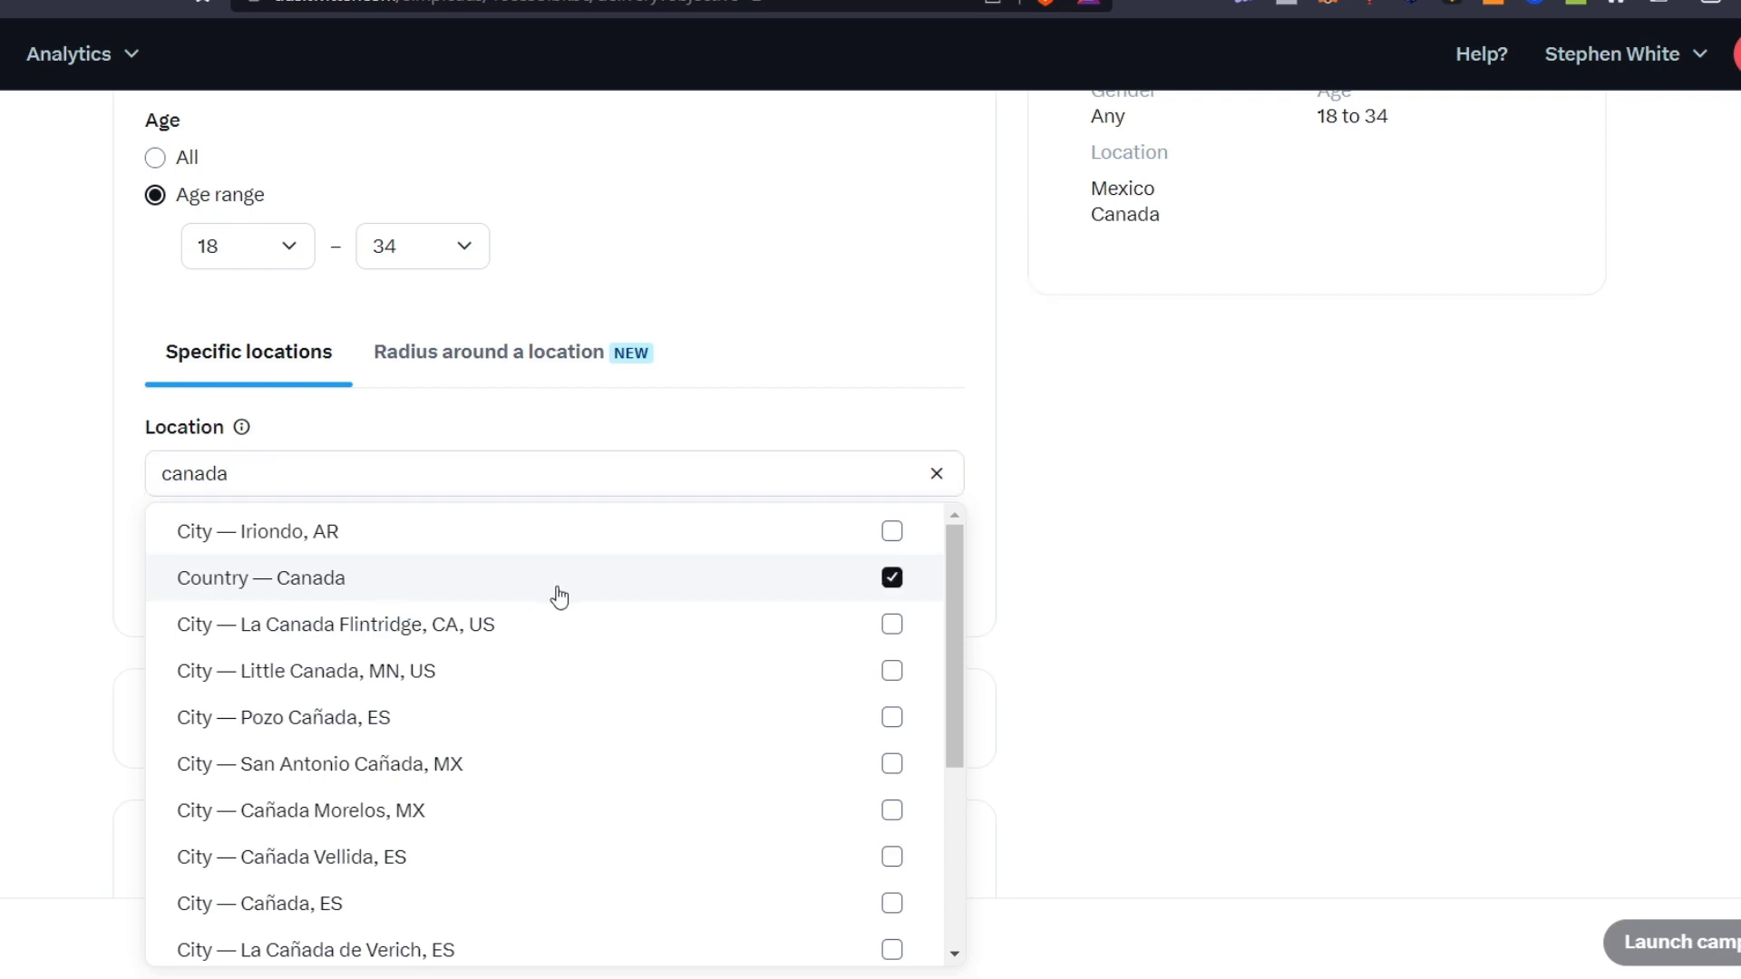
pyautogui.click(1128, 548)
pyautogui.click(244, 578)
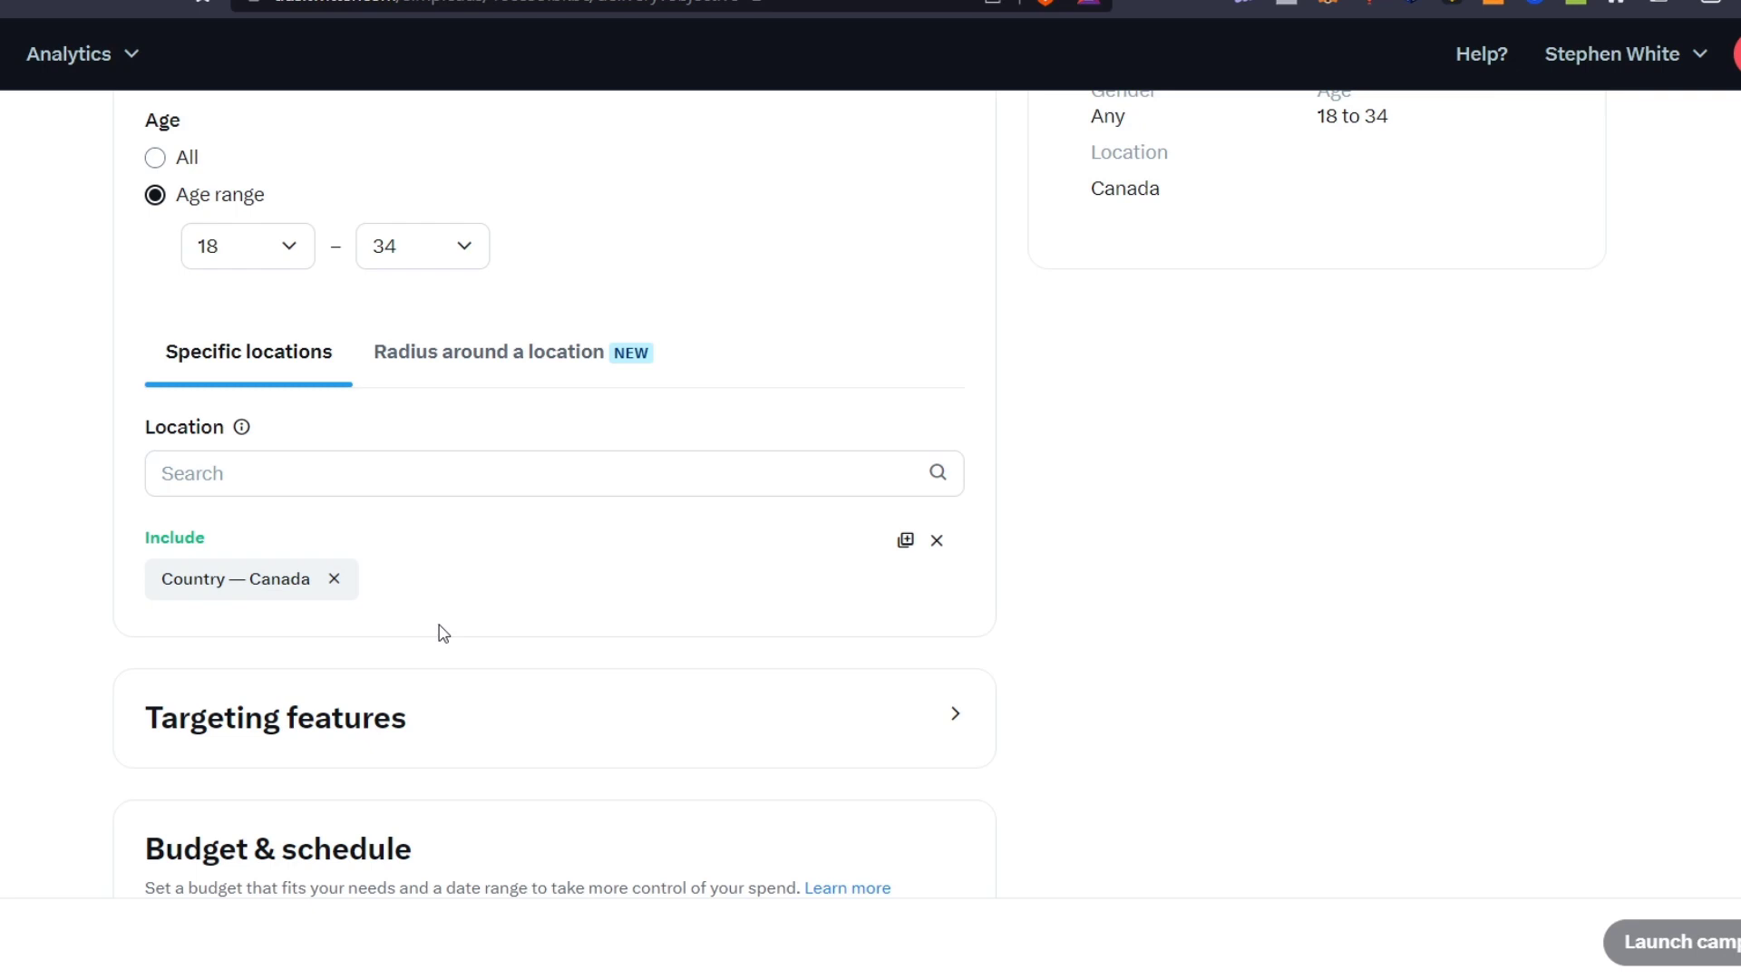
pyautogui.scroll(4, 1178, 660)
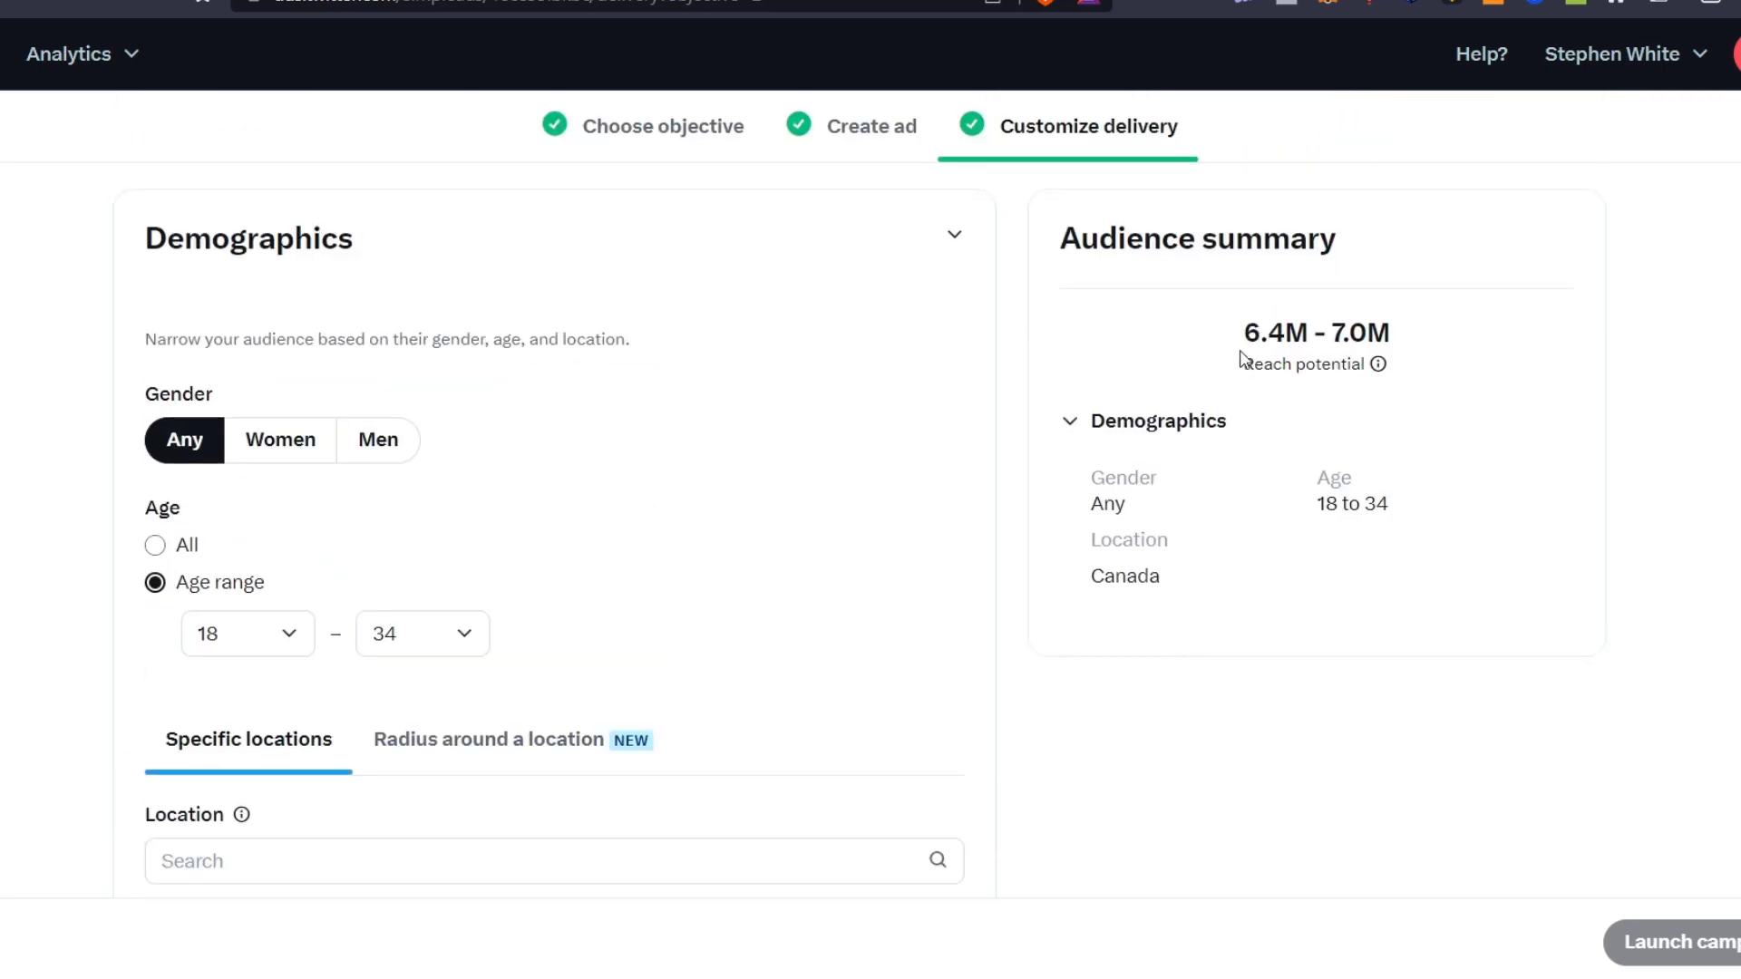
pyautogui.moveTo(1236, 332); pyautogui.dragTo(1408, 336)
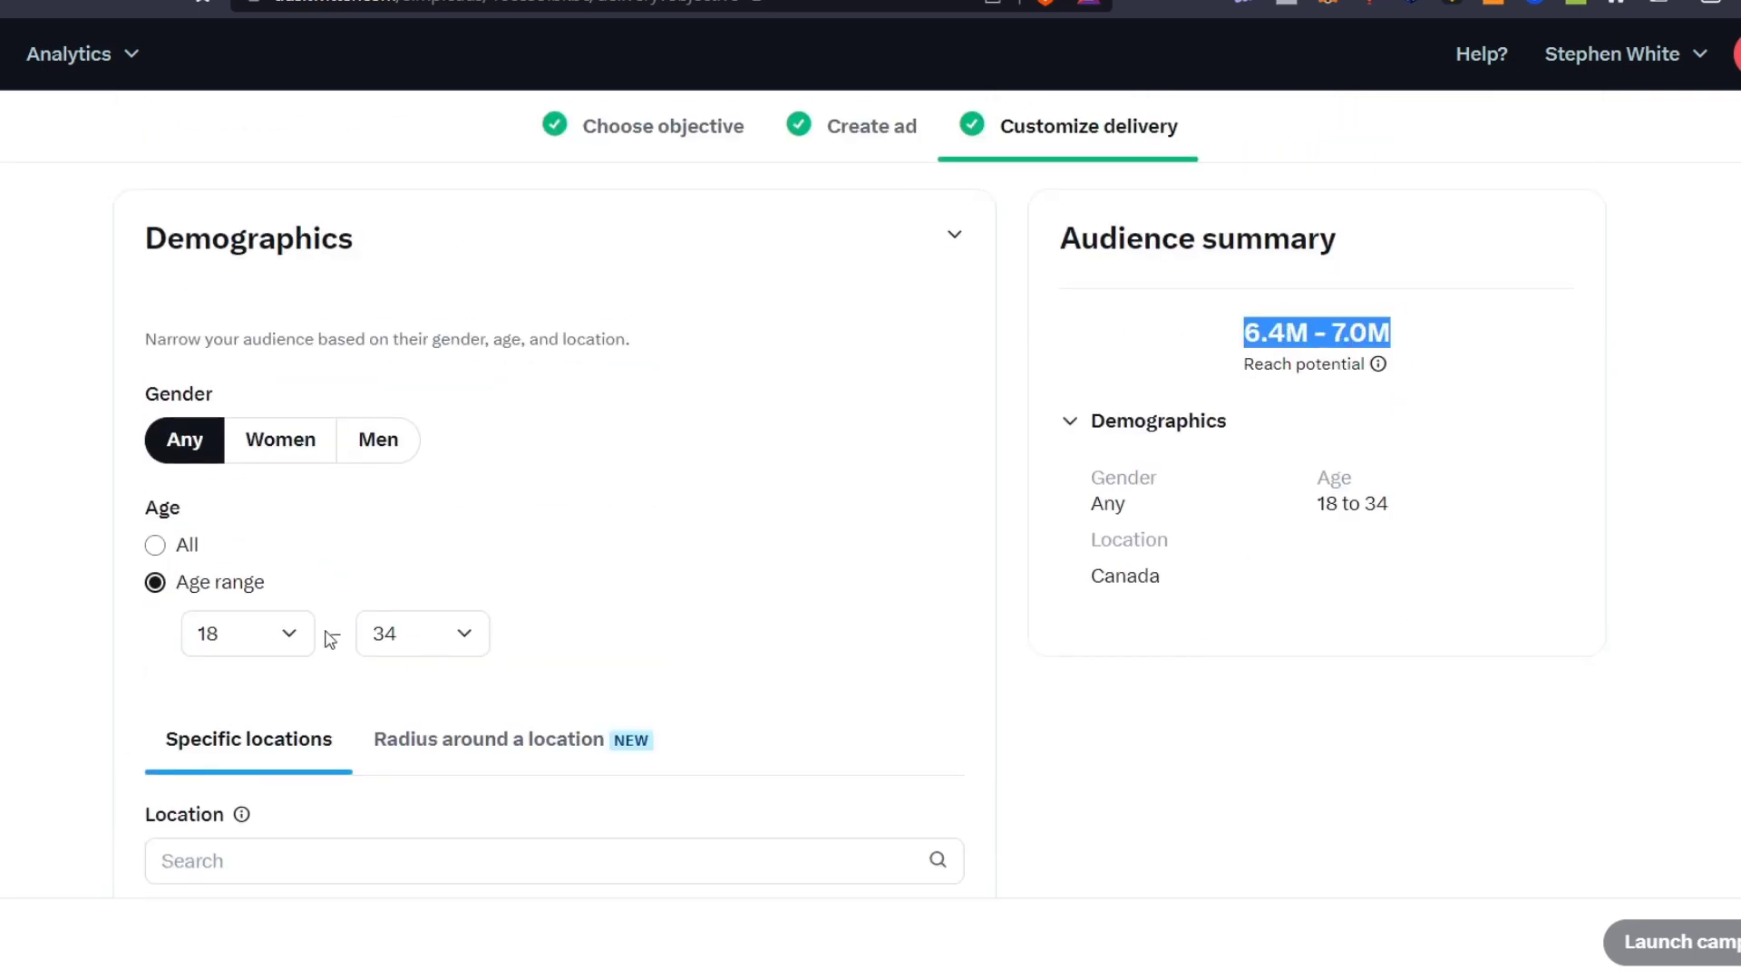
# Lower the upper age limit to 24, cutting reach potential to 2.9M–3.2M
pyautogui.click(478, 640)
pyautogui.click(471, 700)
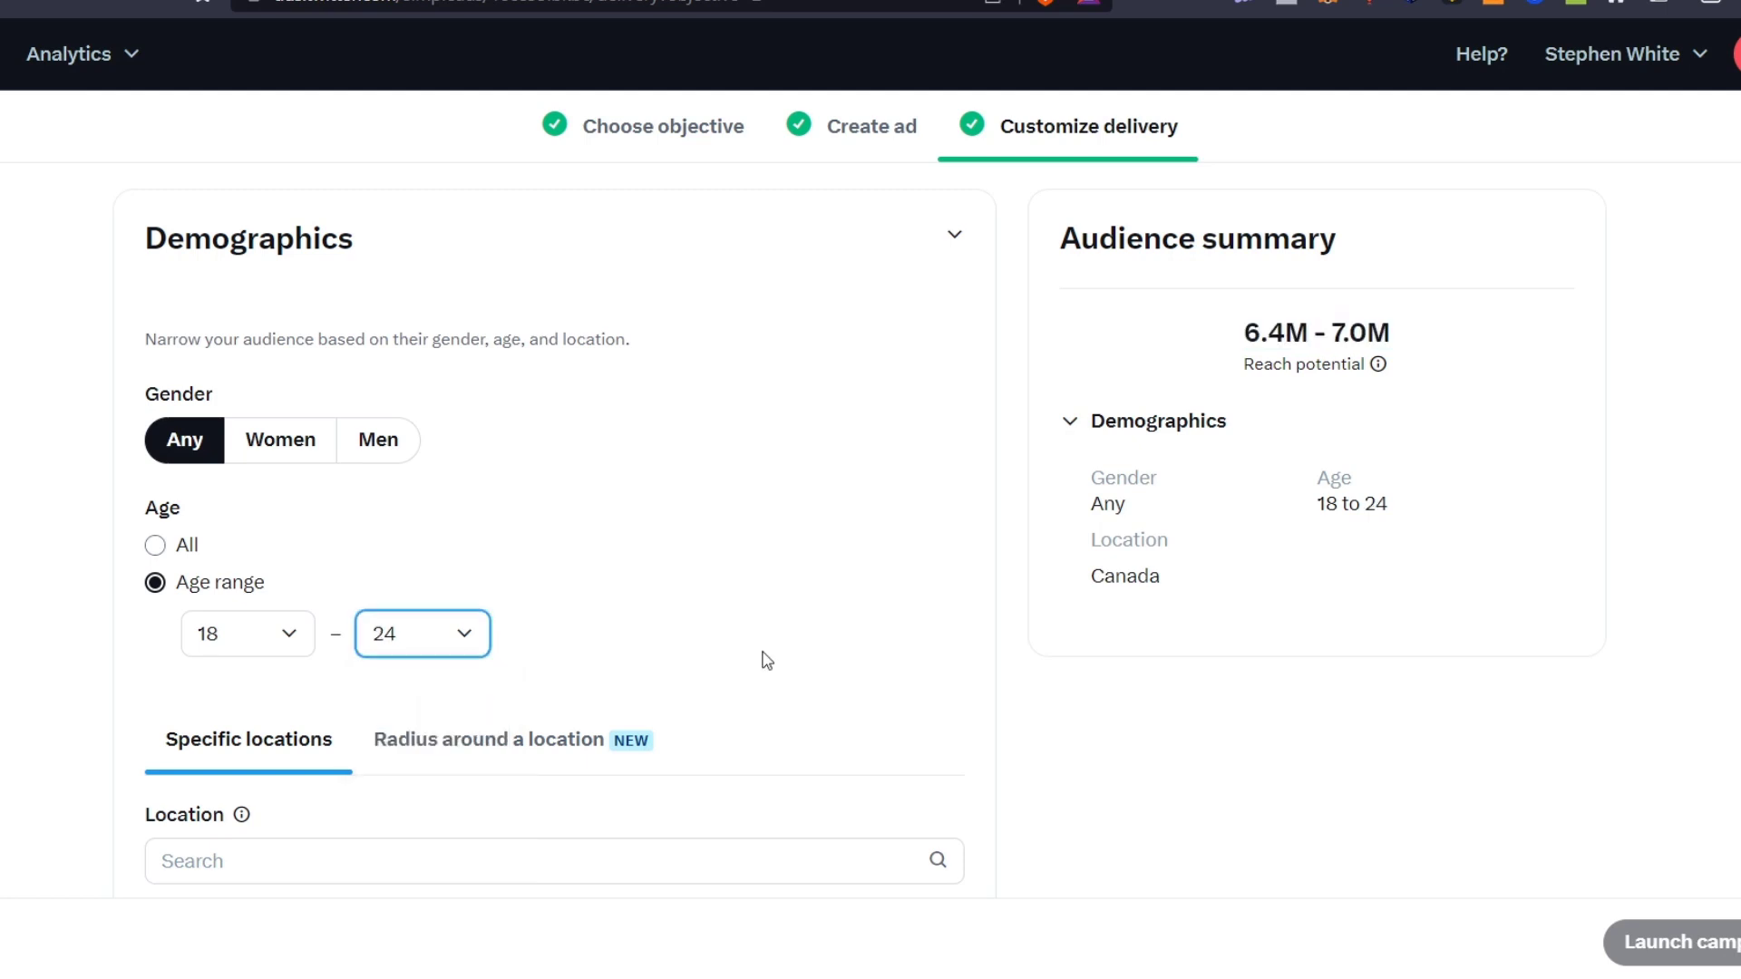
pyautogui.moveTo(1197, 344); pyautogui.dragTo(1450, 342)
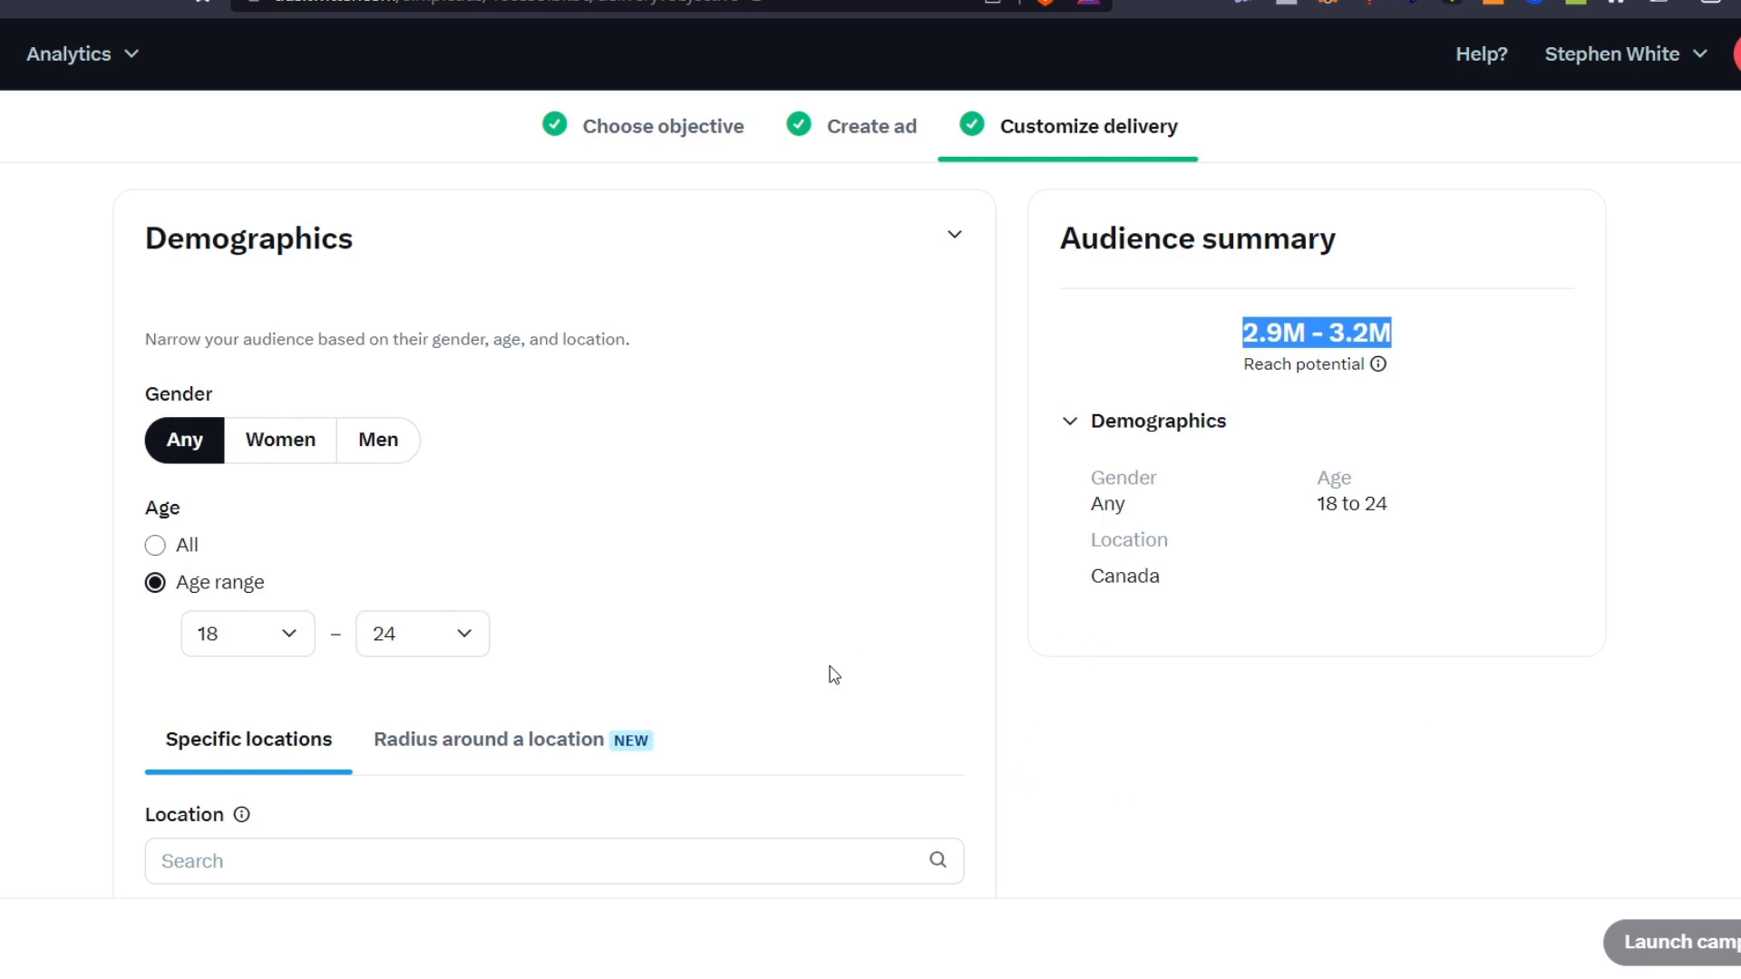
pyautogui.scroll(-4, 824, 671)
pyautogui.scroll(-4, 823, 671)
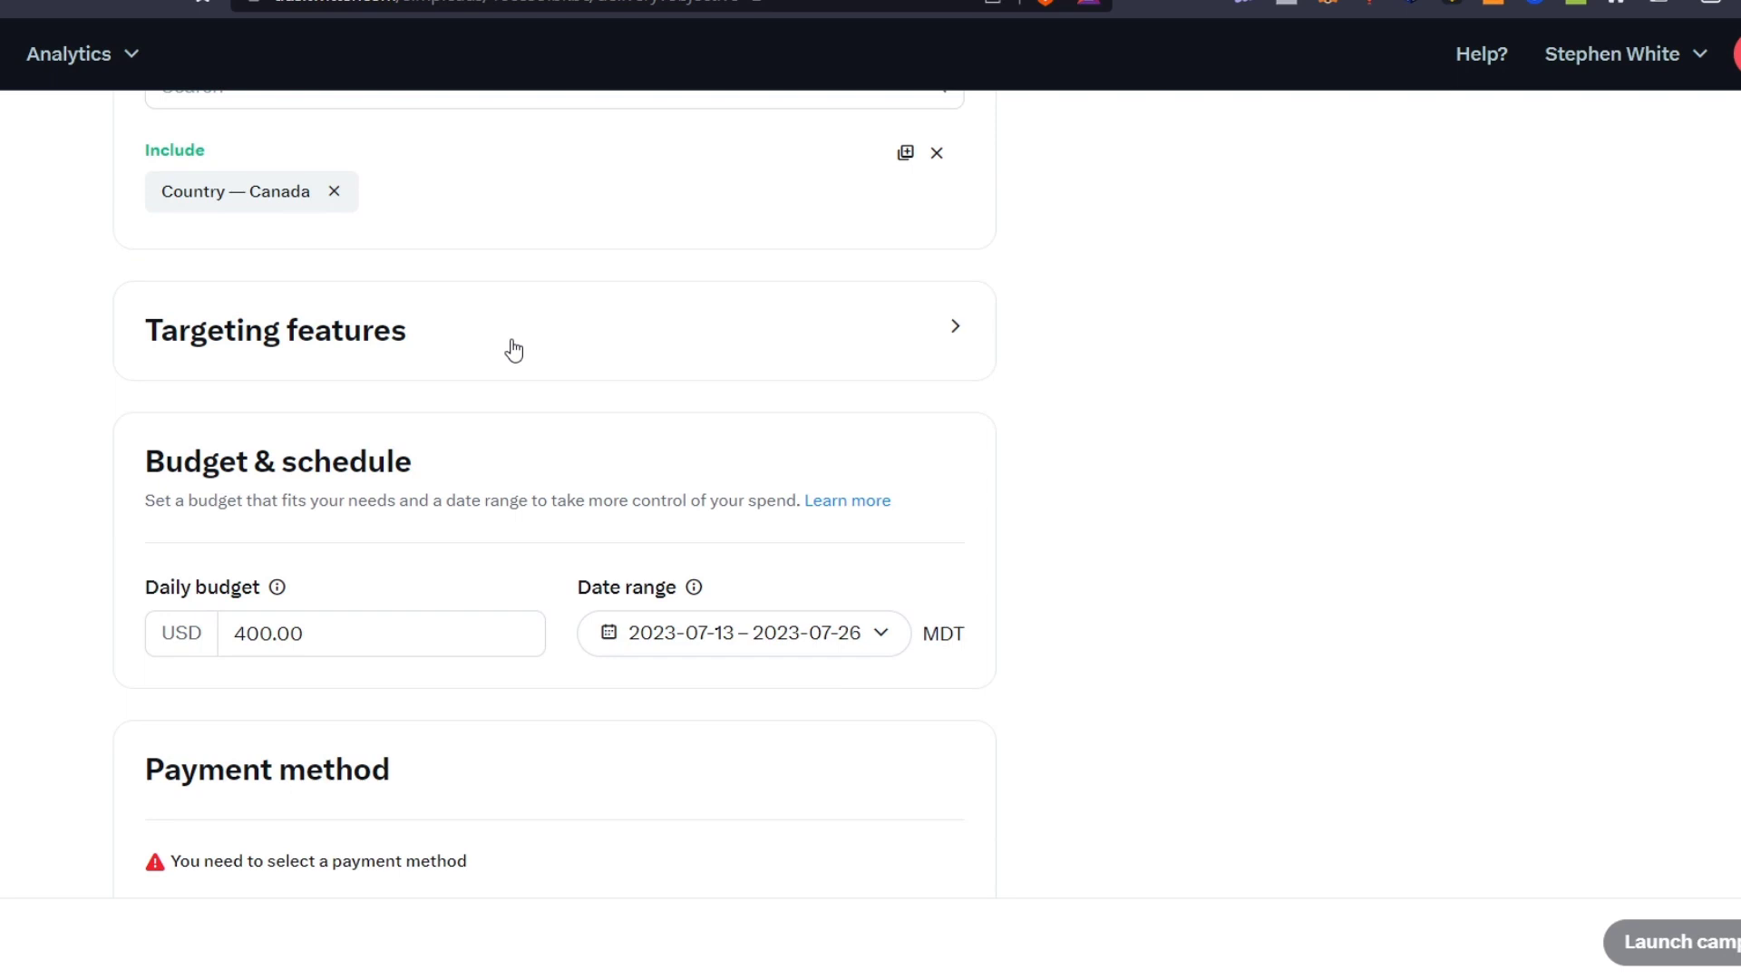
# Expand Targeting features and try 'music' as a keyword, noting the 46.7M audience size
pyautogui.click(514, 351)
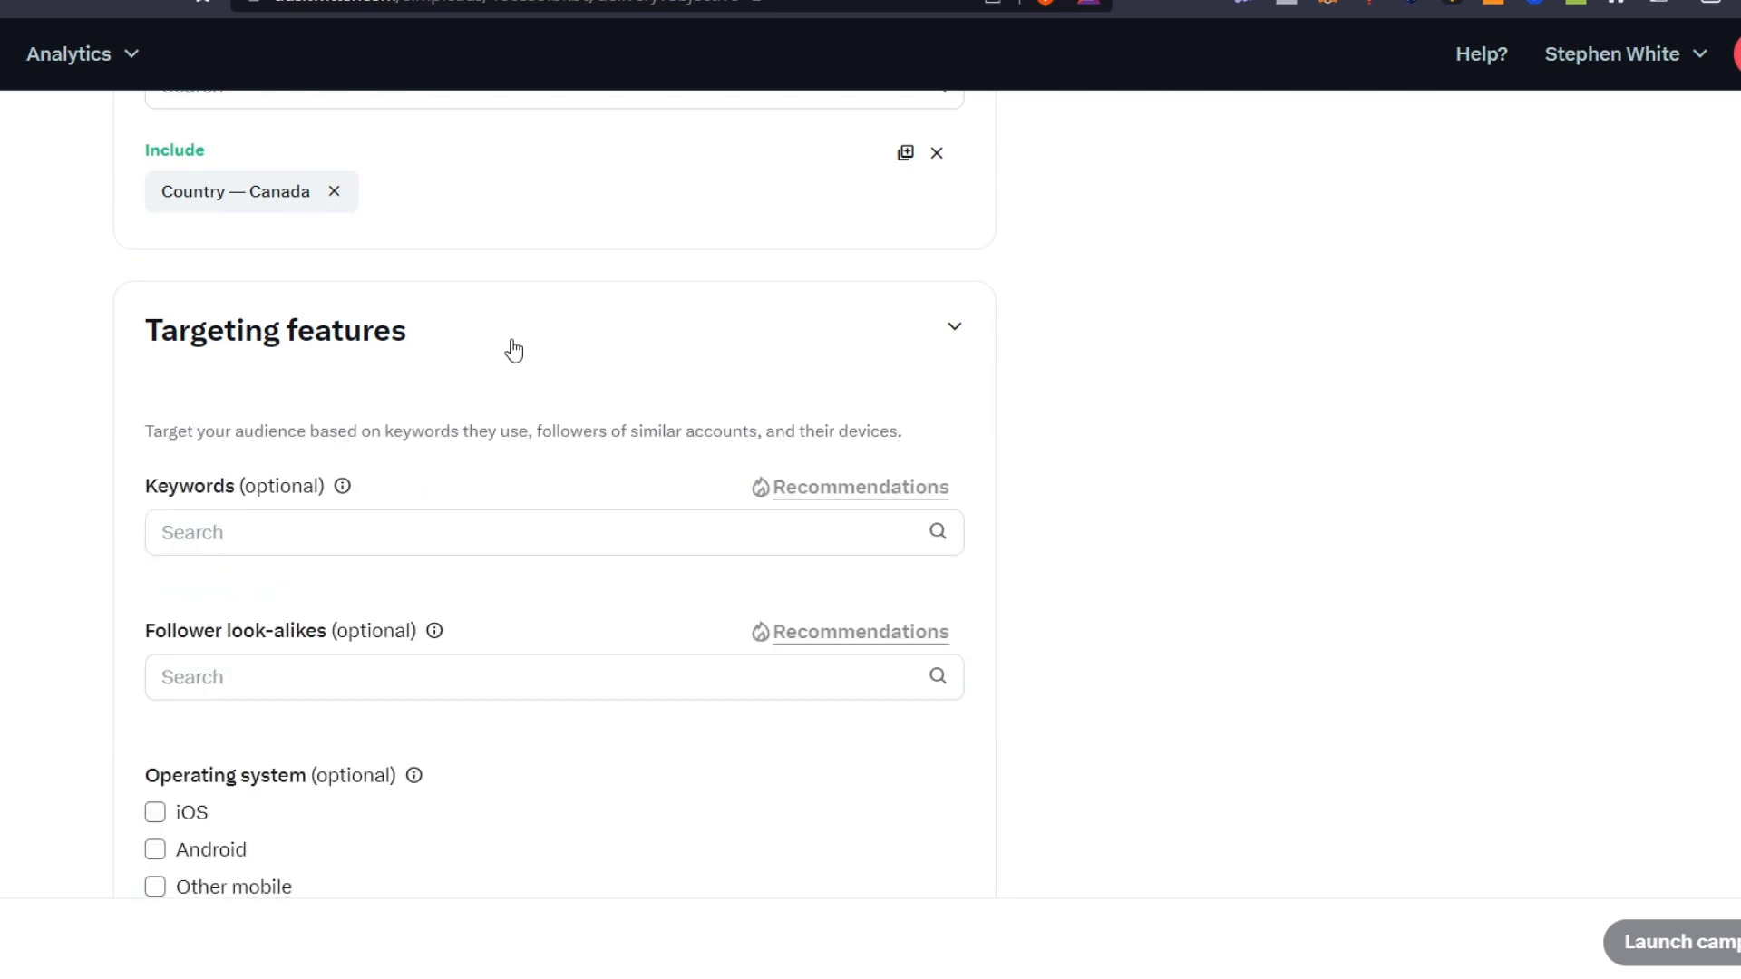
pyautogui.click(620, 524)
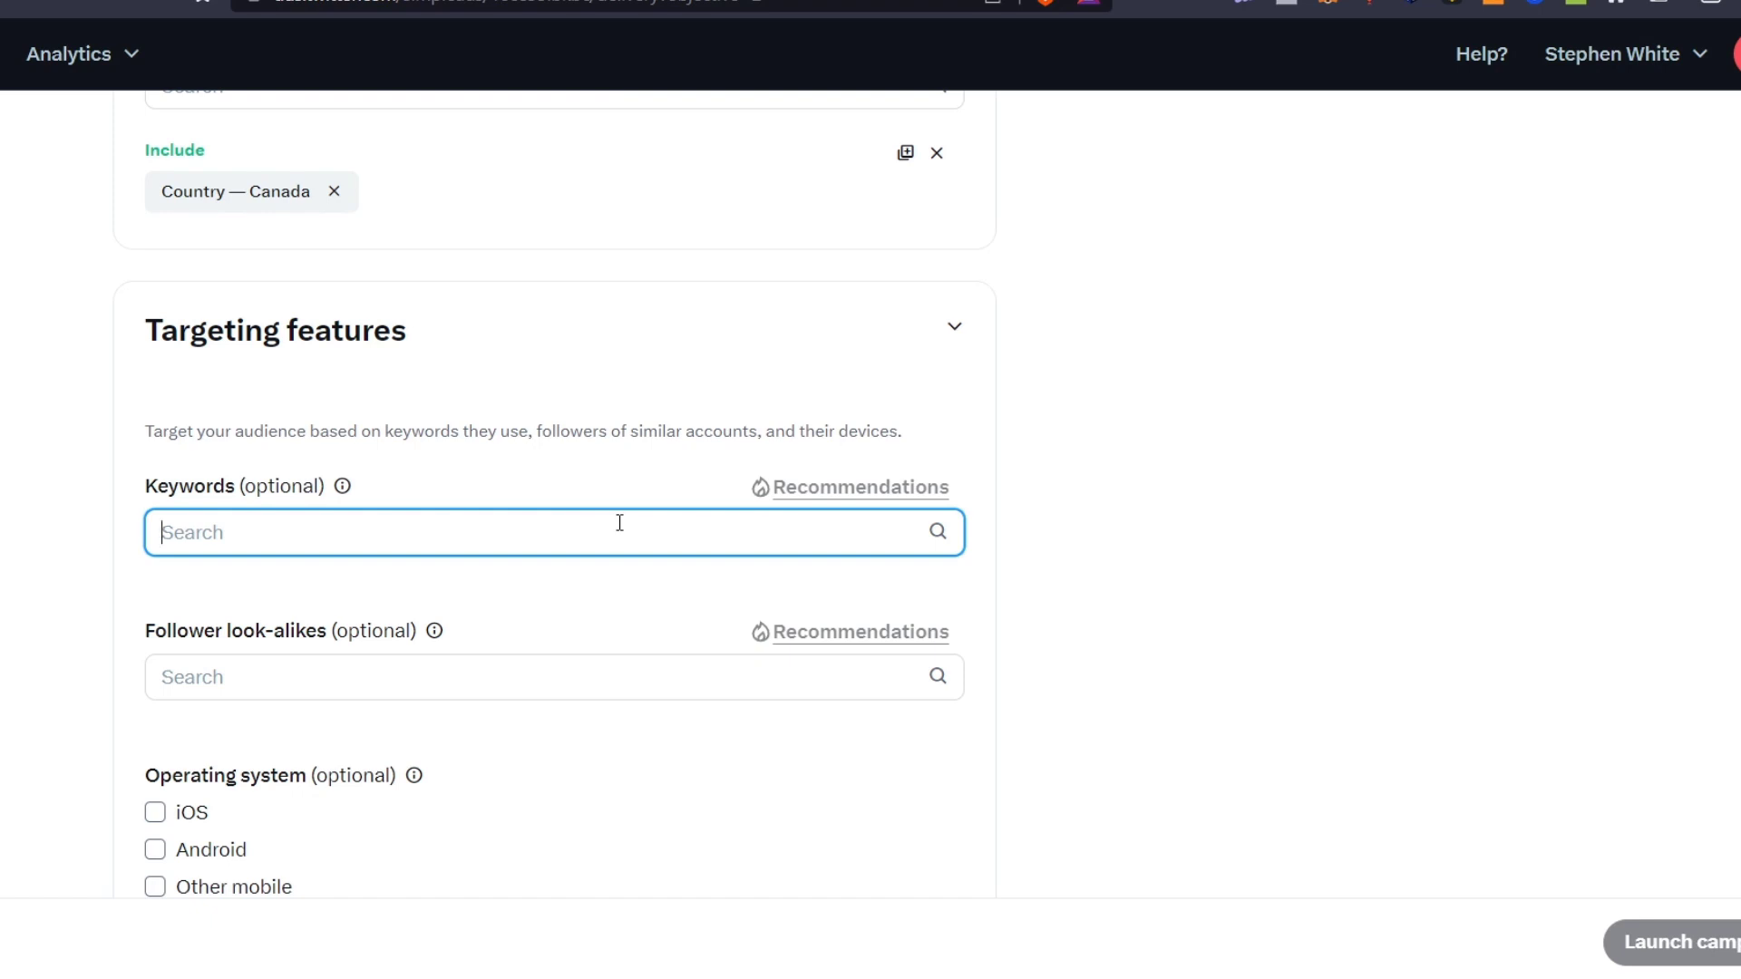
pyautogui.write('five')
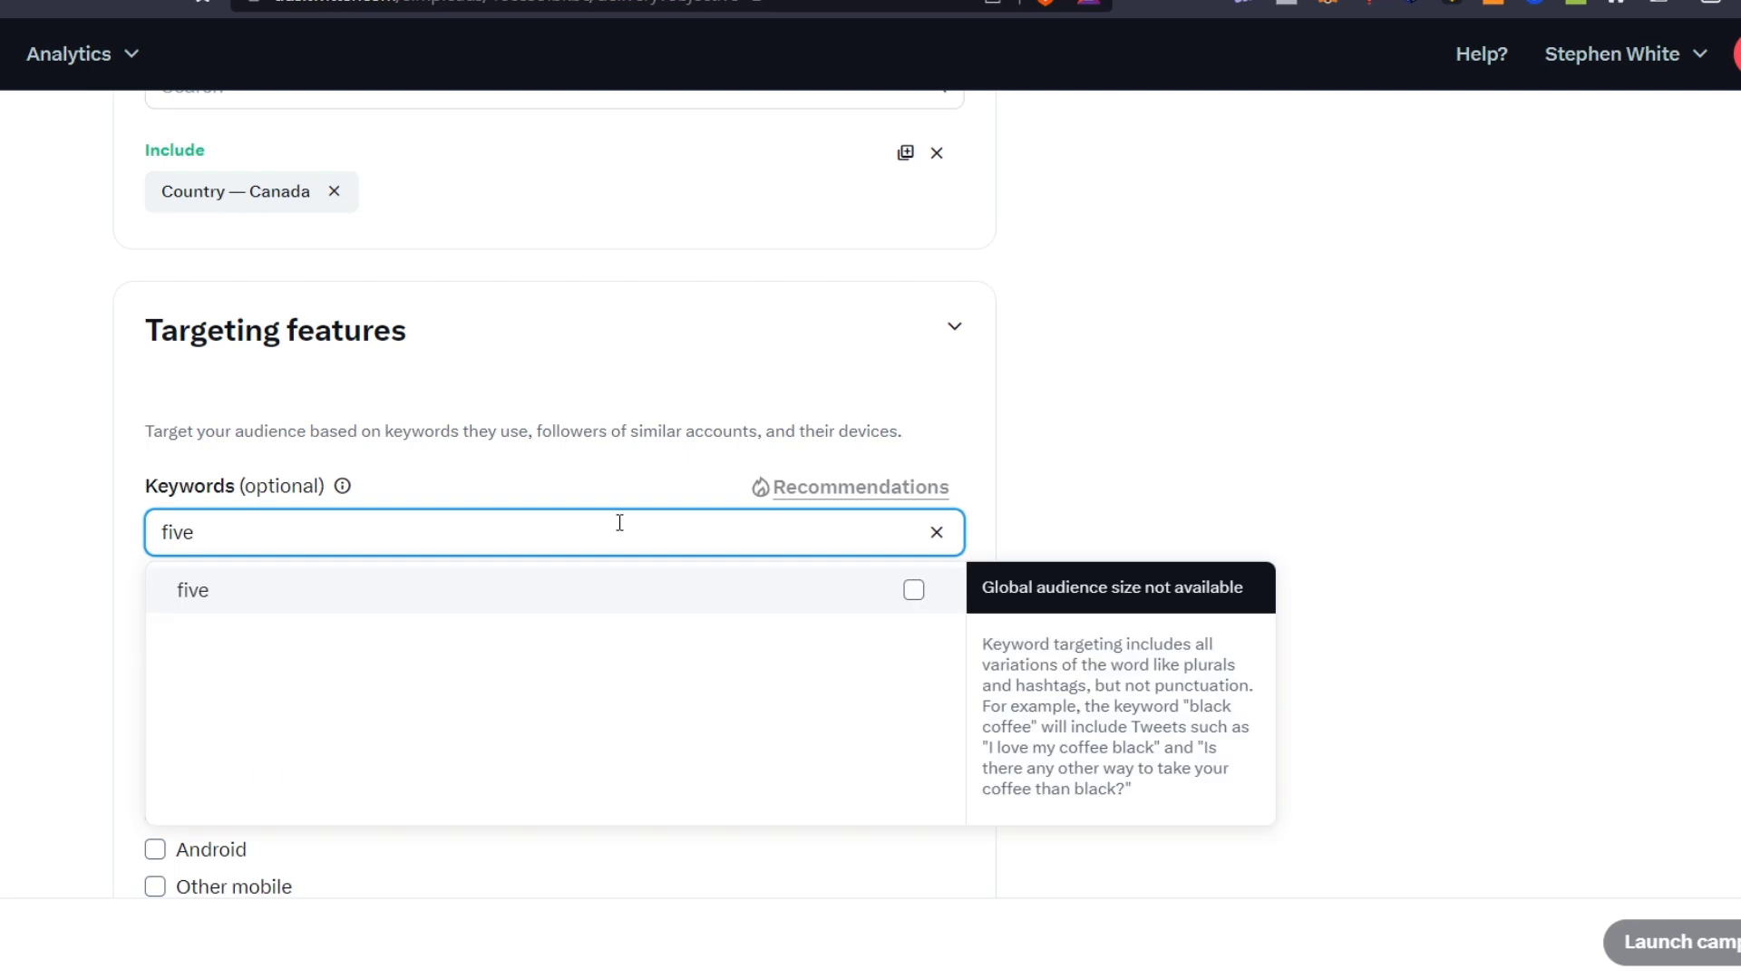
pyautogui.hotkey('ctrl', 'a')
pyautogui.write('music')
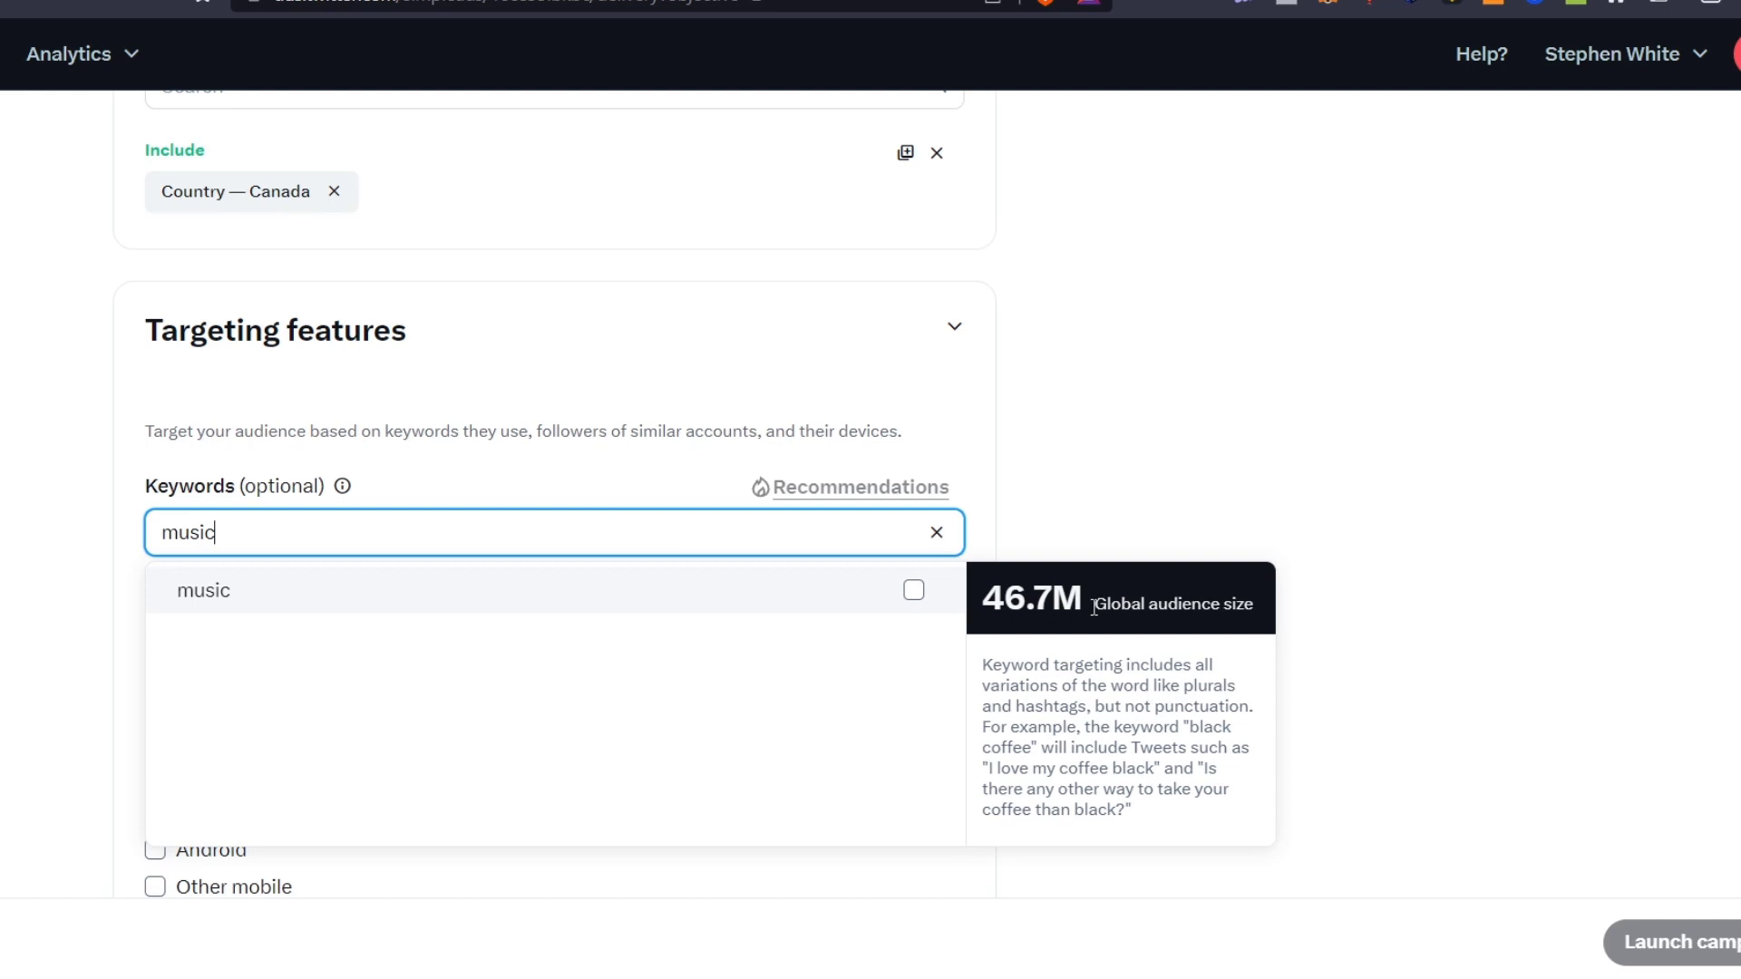
pyautogui.doubleClick(1007, 594)
pyautogui.doubleClick(485, 512)
# Add alternative rock as a targeting keyword and check the audience-too-small warning
pyautogui.write('alterna')
pyautogui.press('BackSpace')
pyautogui.press('BackSpace')
pyautogui.write('a')
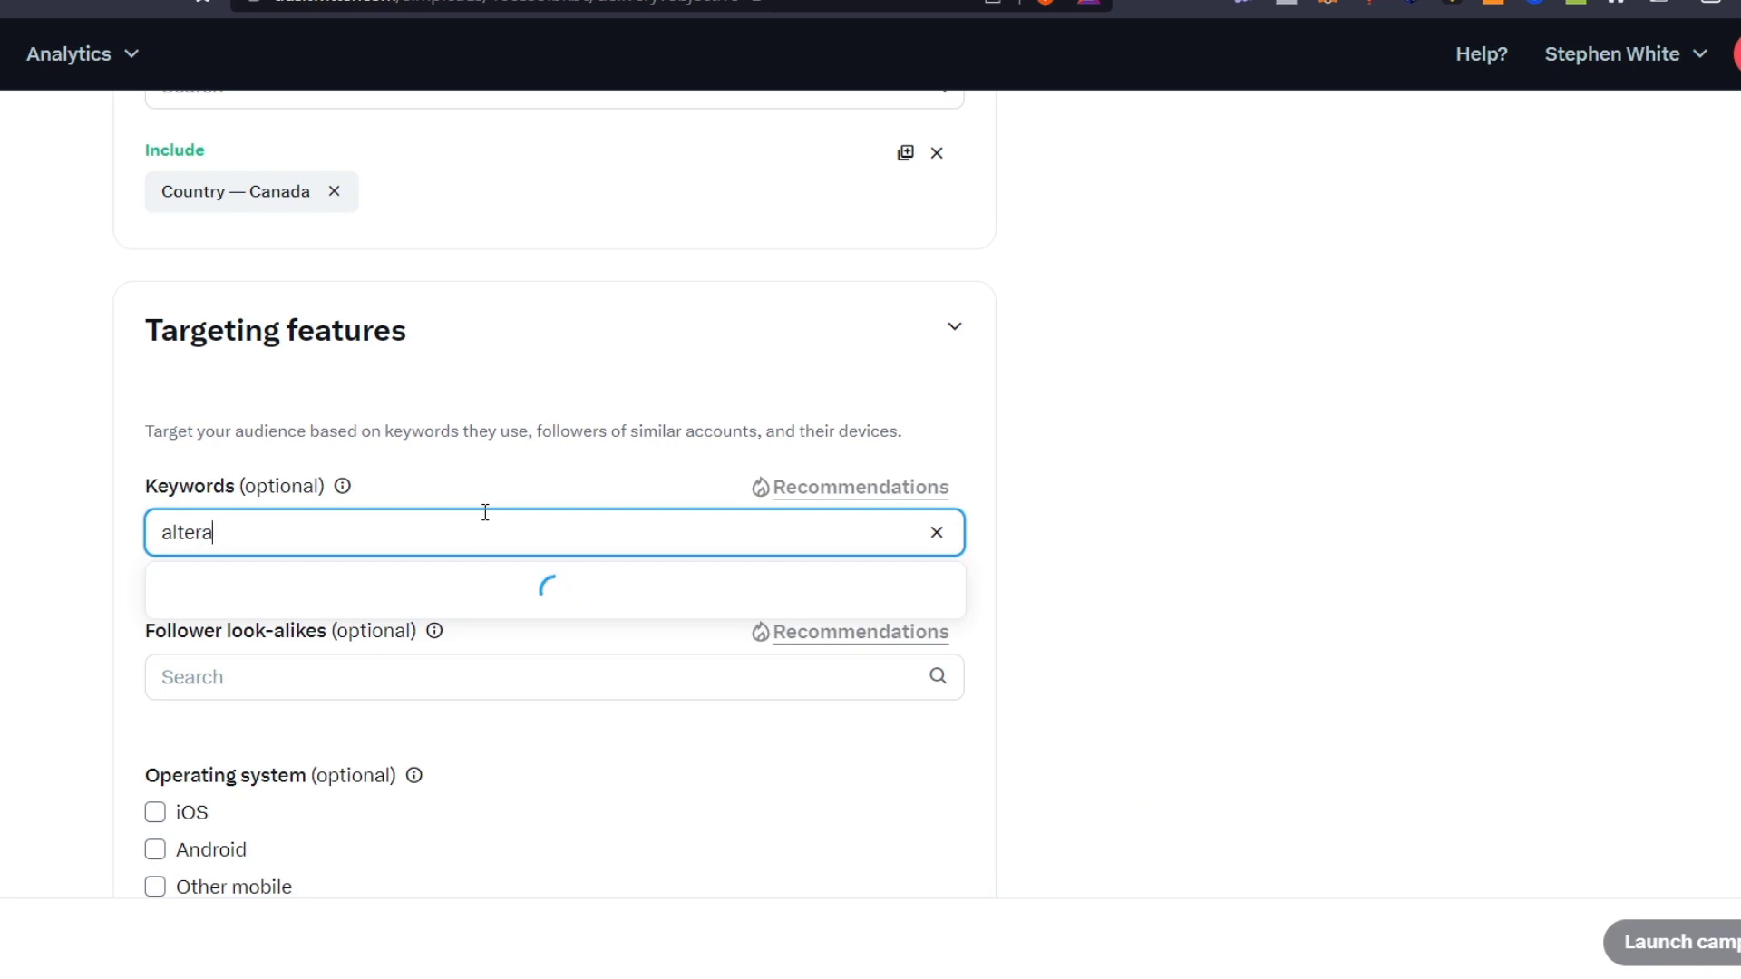
pyautogui.press('BackSpace')
pyautogui.write('native rock')
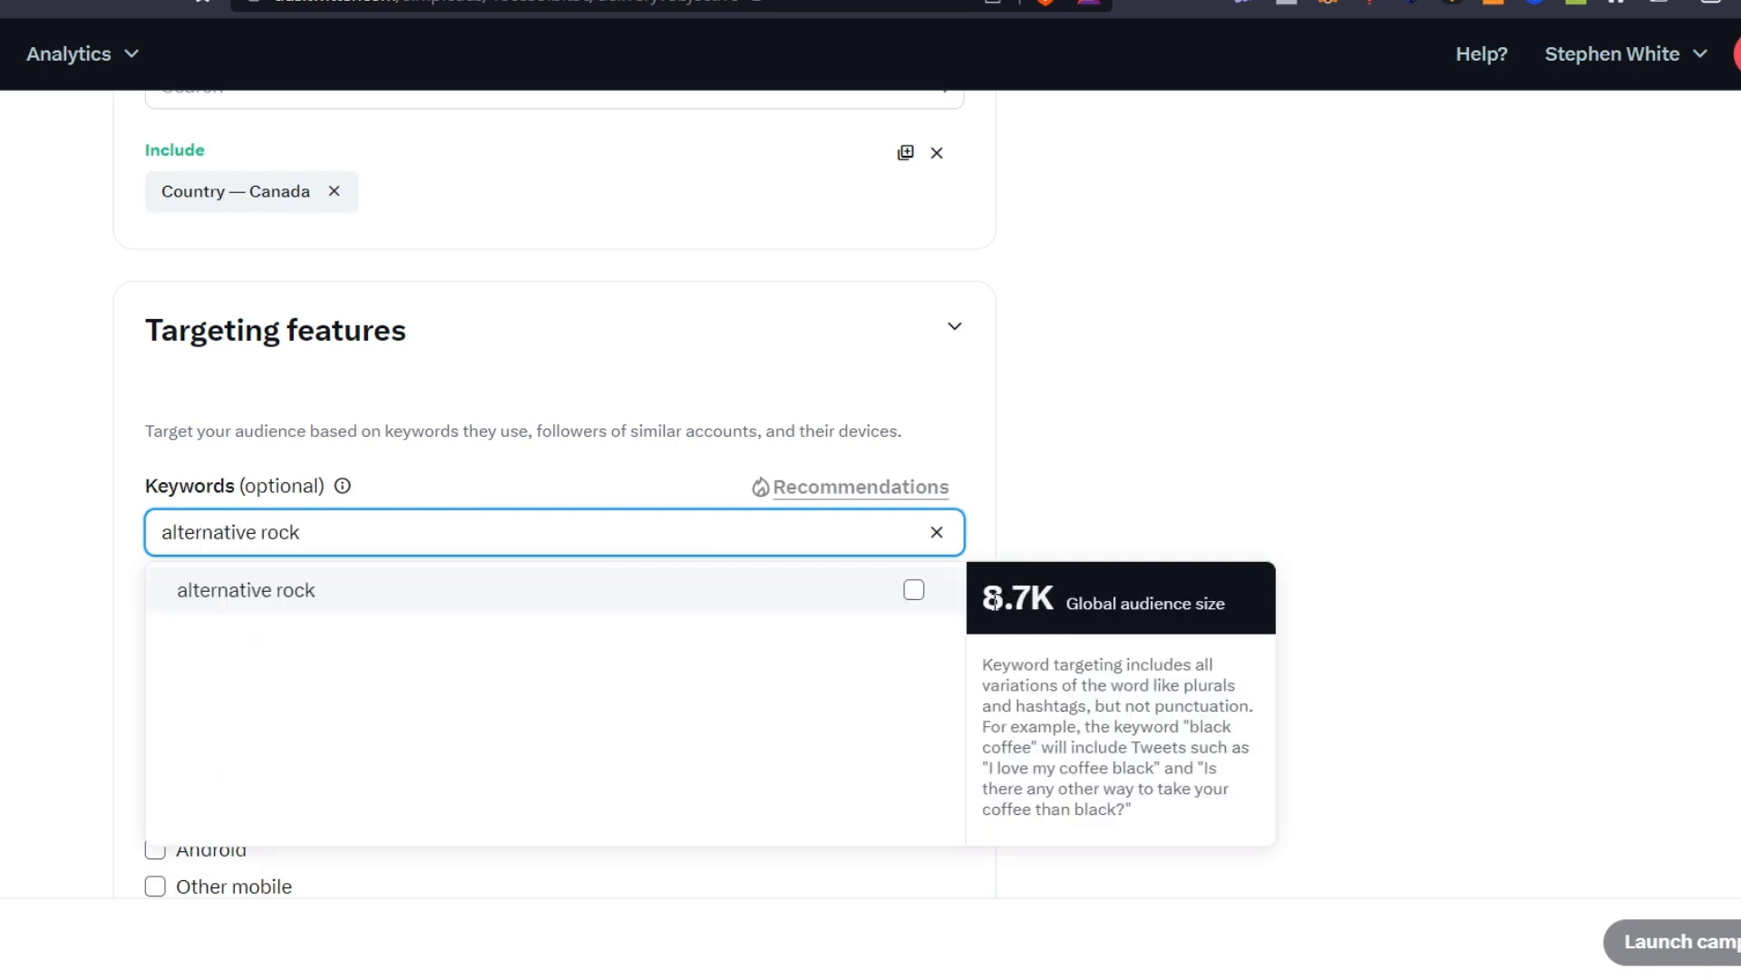
pyautogui.click(715, 607)
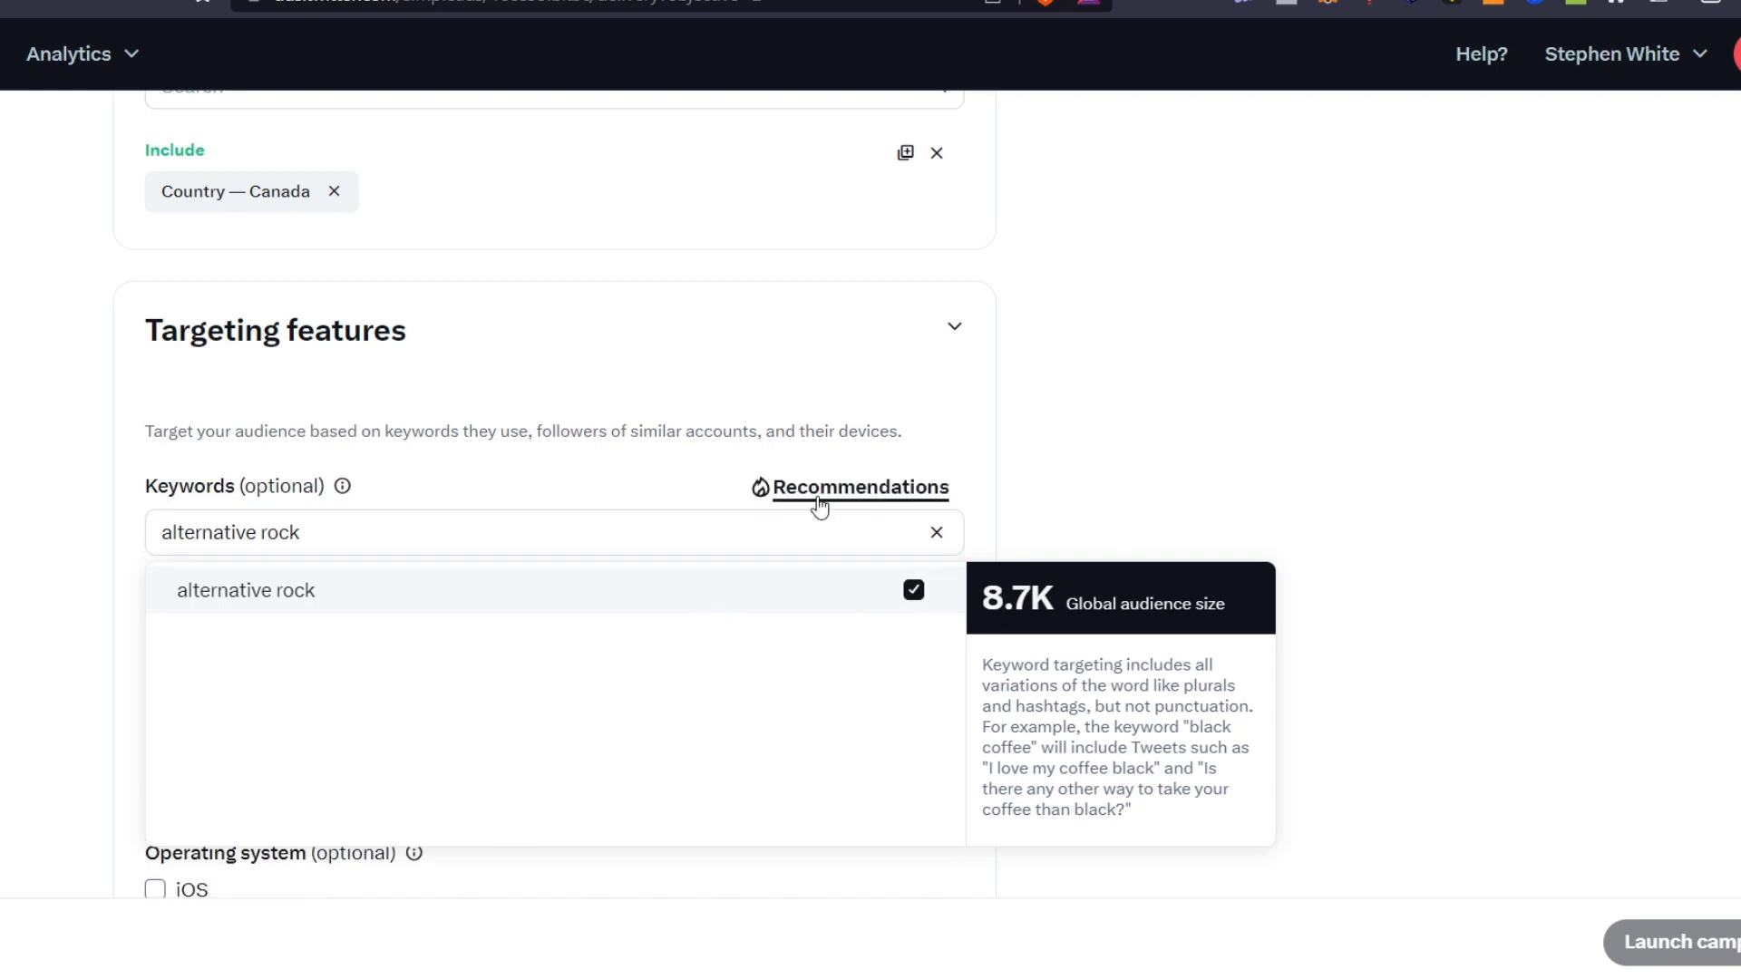
pyautogui.click(1131, 404)
pyautogui.scroll(10, 517, 629)
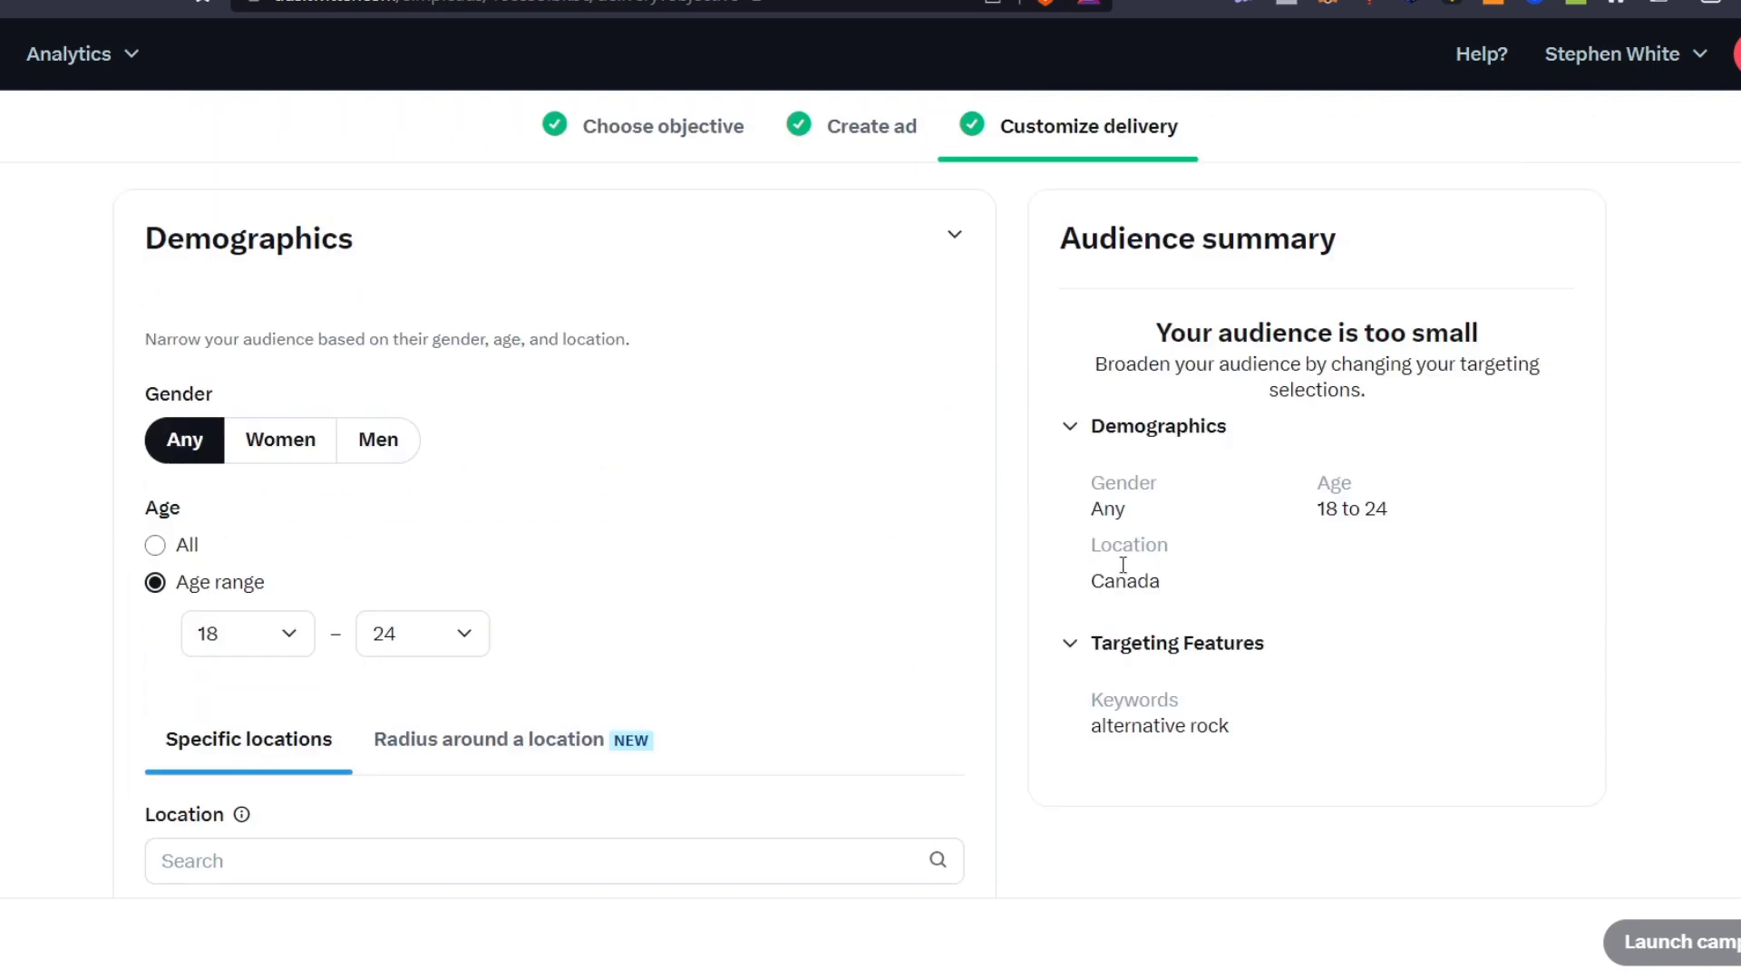
pyautogui.moveTo(1273, 333); pyautogui.dragTo(1505, 336)
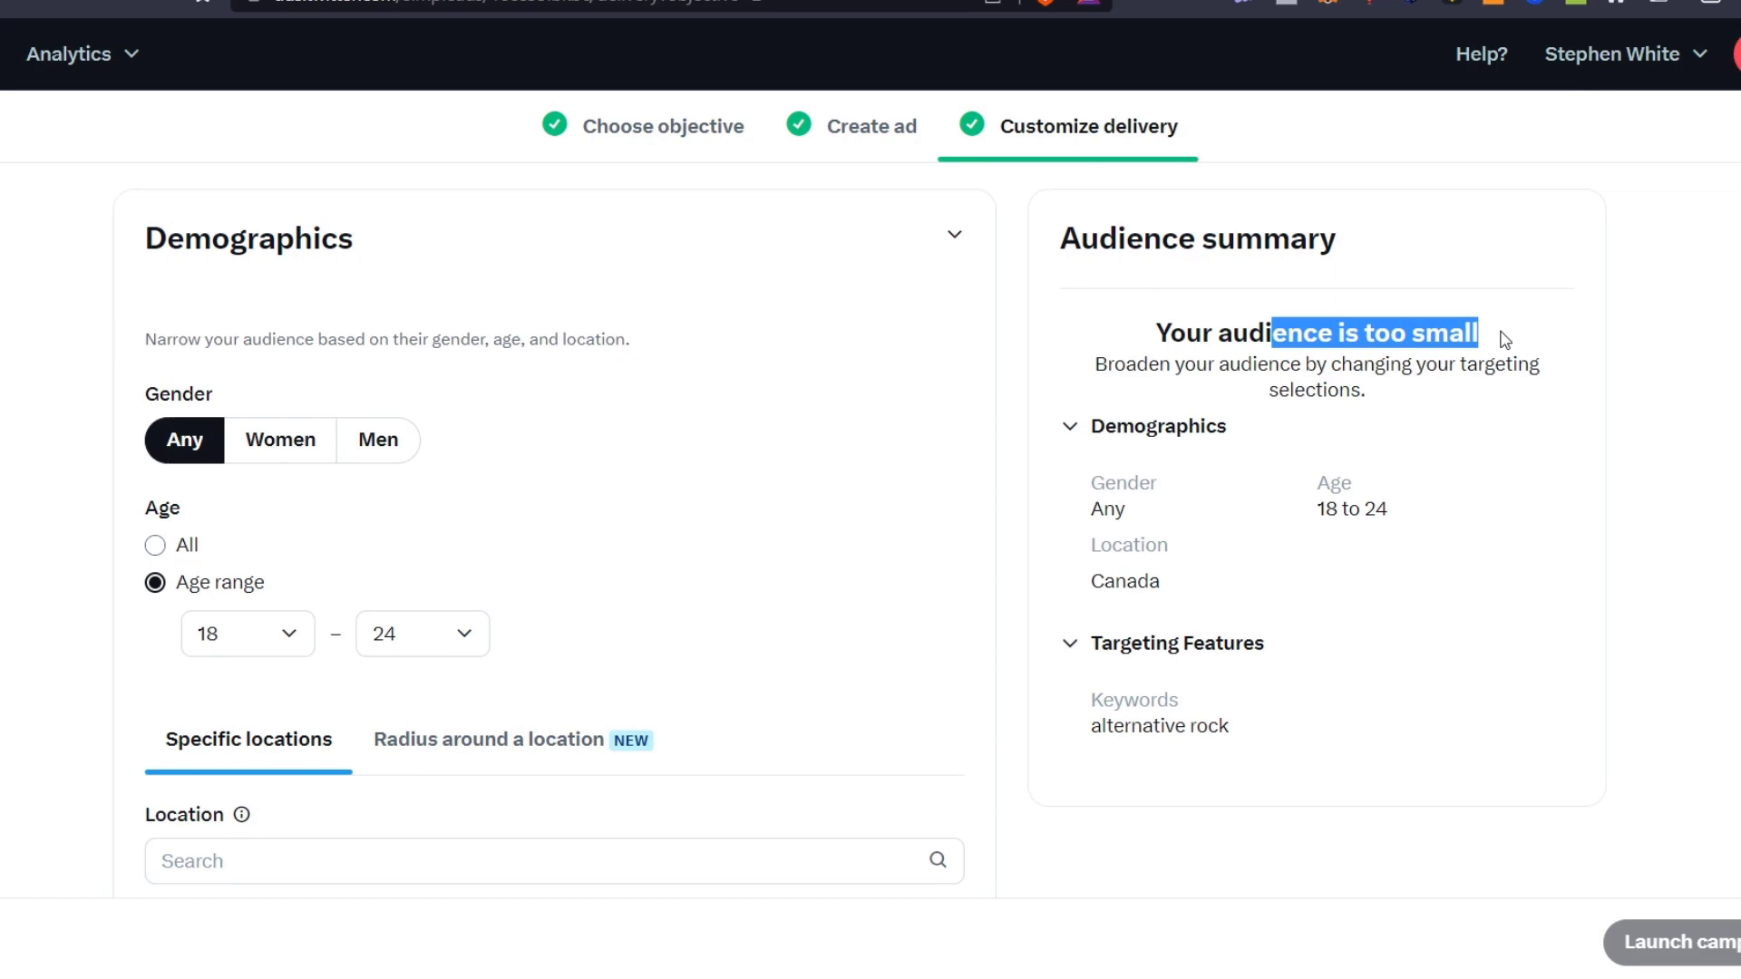
pyautogui.scroll(-8, 1489, 583)
# Add indie pop as another targeting keyword
pyautogui.click(385, 536)
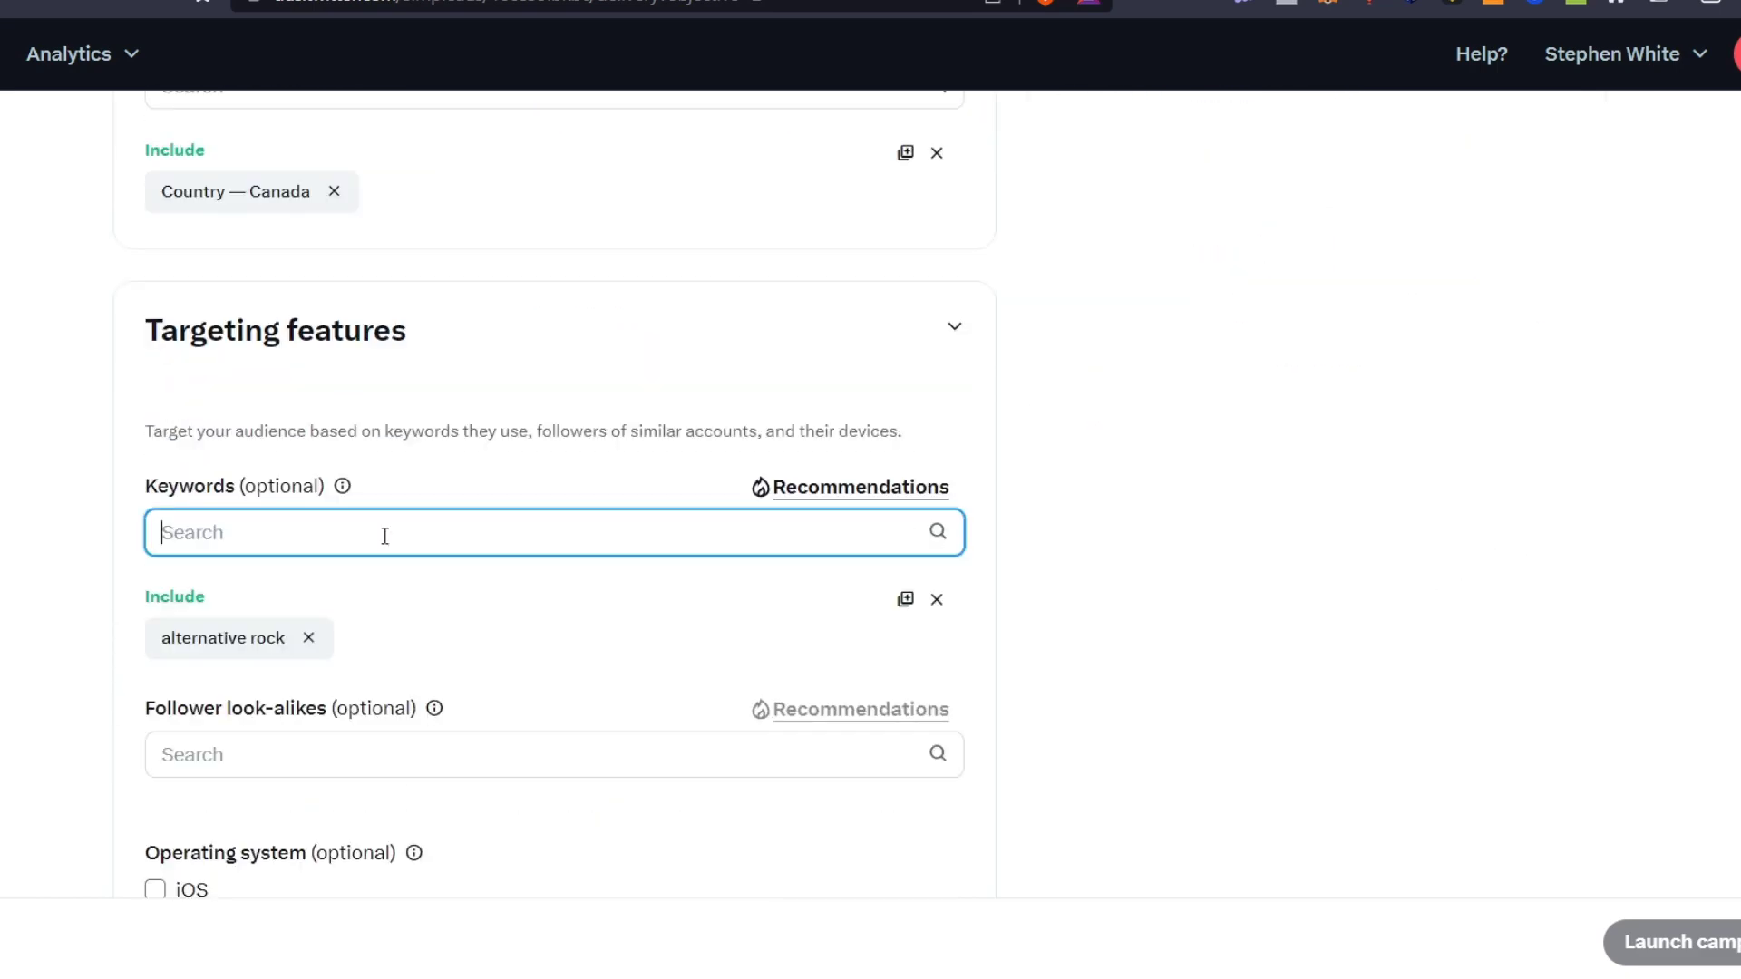
pyautogui.write('indie pop')
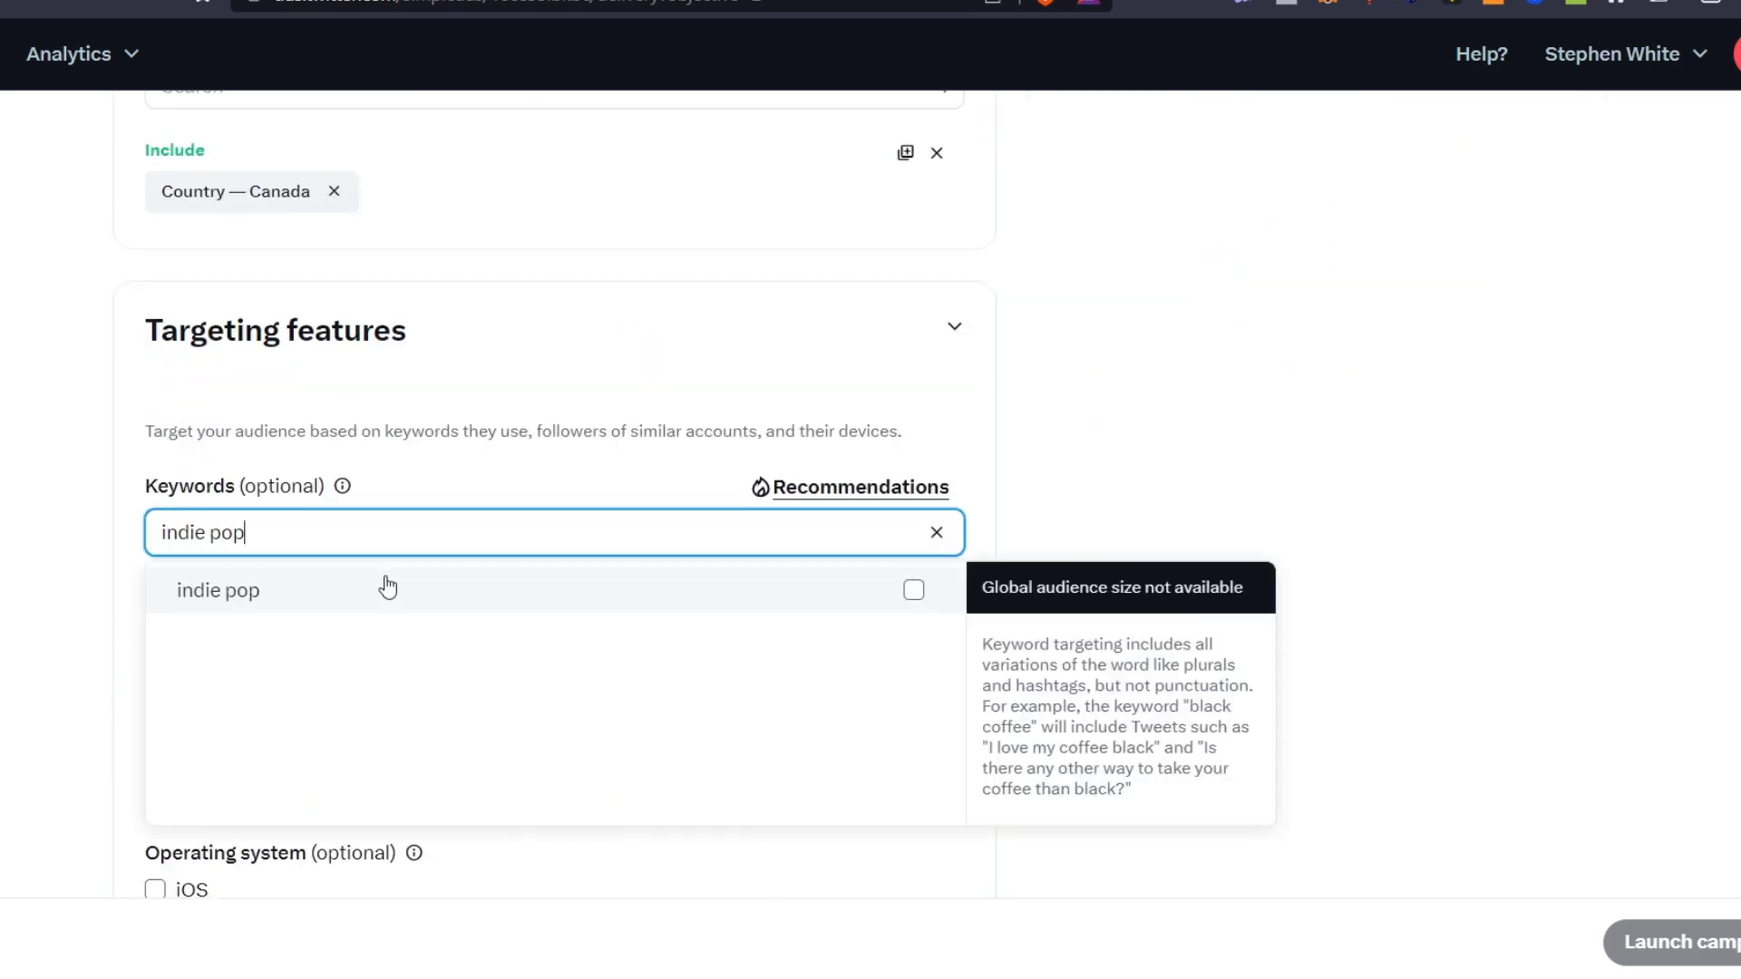
pyautogui.click(381, 587)
pyautogui.scroll(-4, 1422, 517)
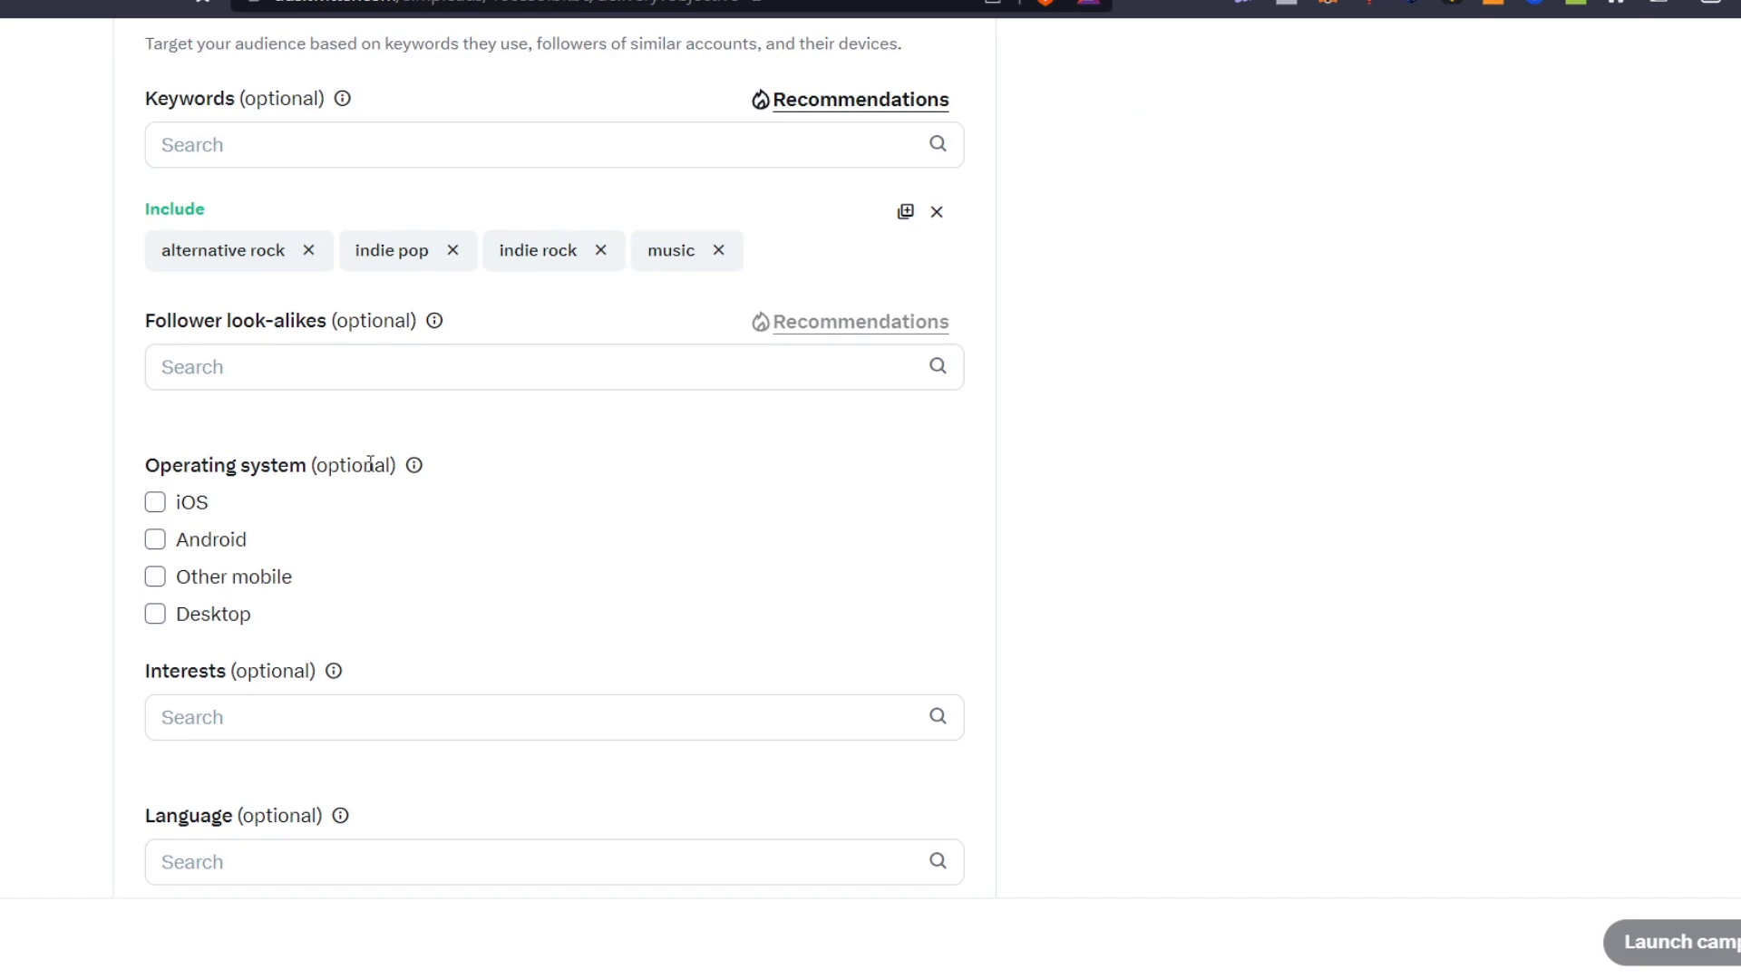
# Target iOS and Android devices under Operating system
pyautogui.click(155, 542)
pyautogui.click(155, 502)
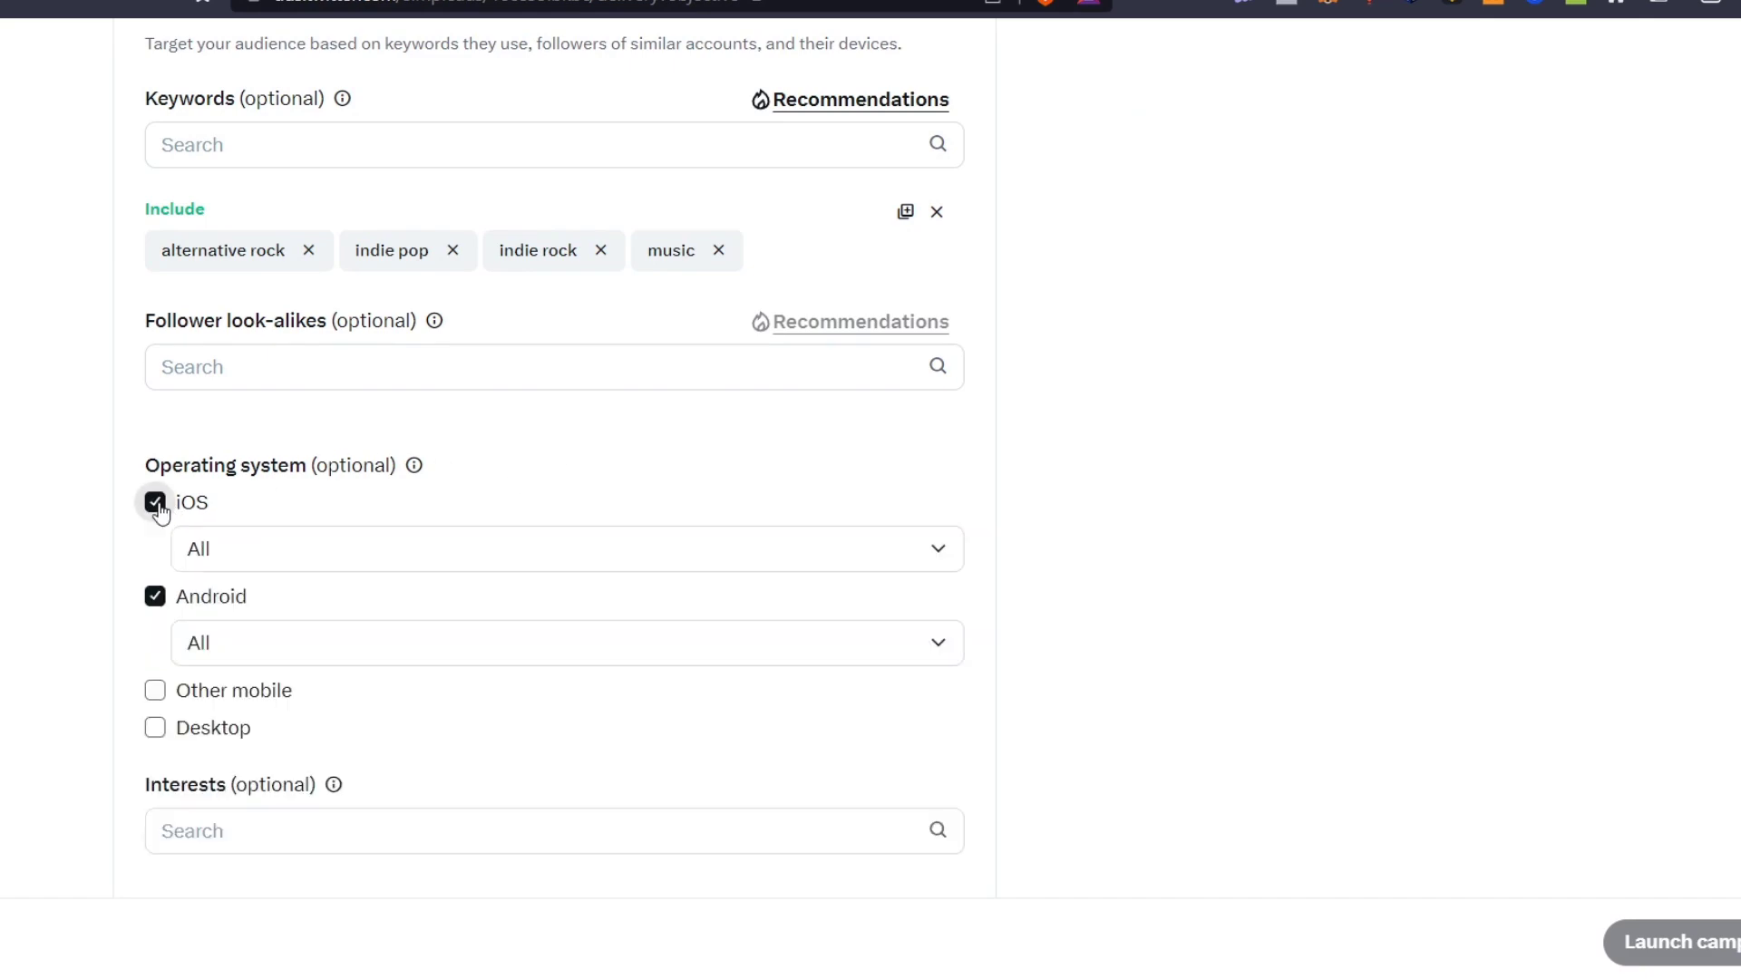
pyautogui.scroll(-9, 716, 567)
pyautogui.scroll(4, 644, 540)
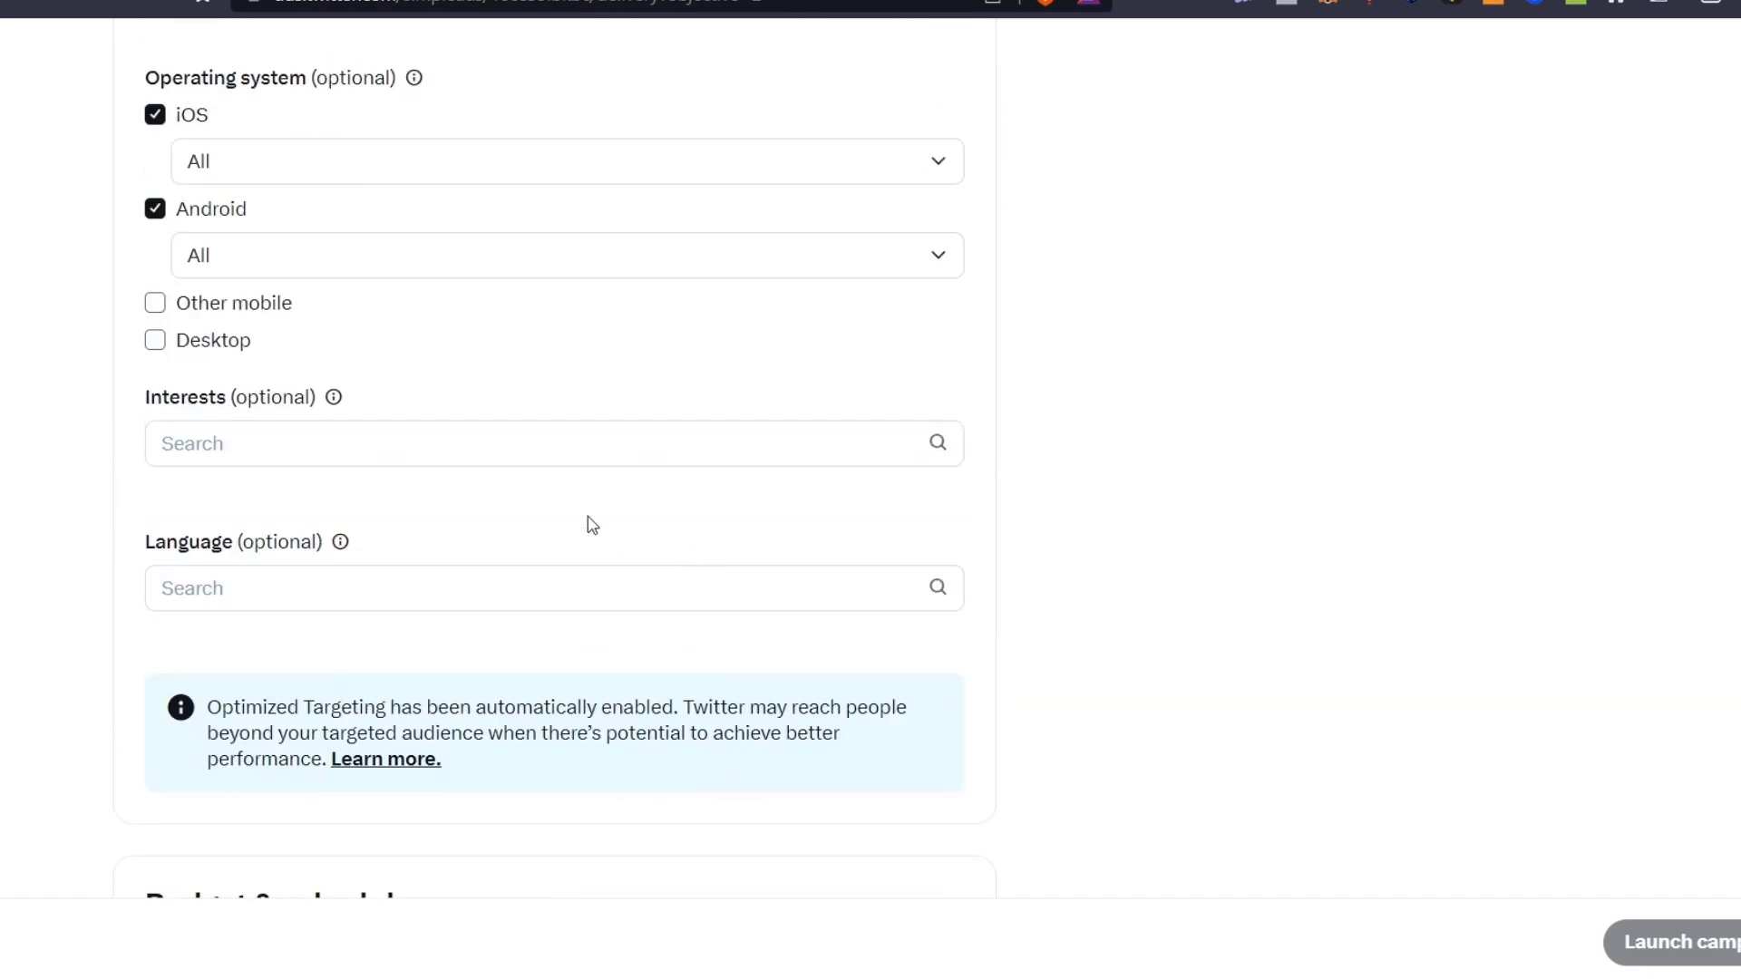
# Open the Language targeting list and search the targeting field for 'music'
pyautogui.click(337, 586)
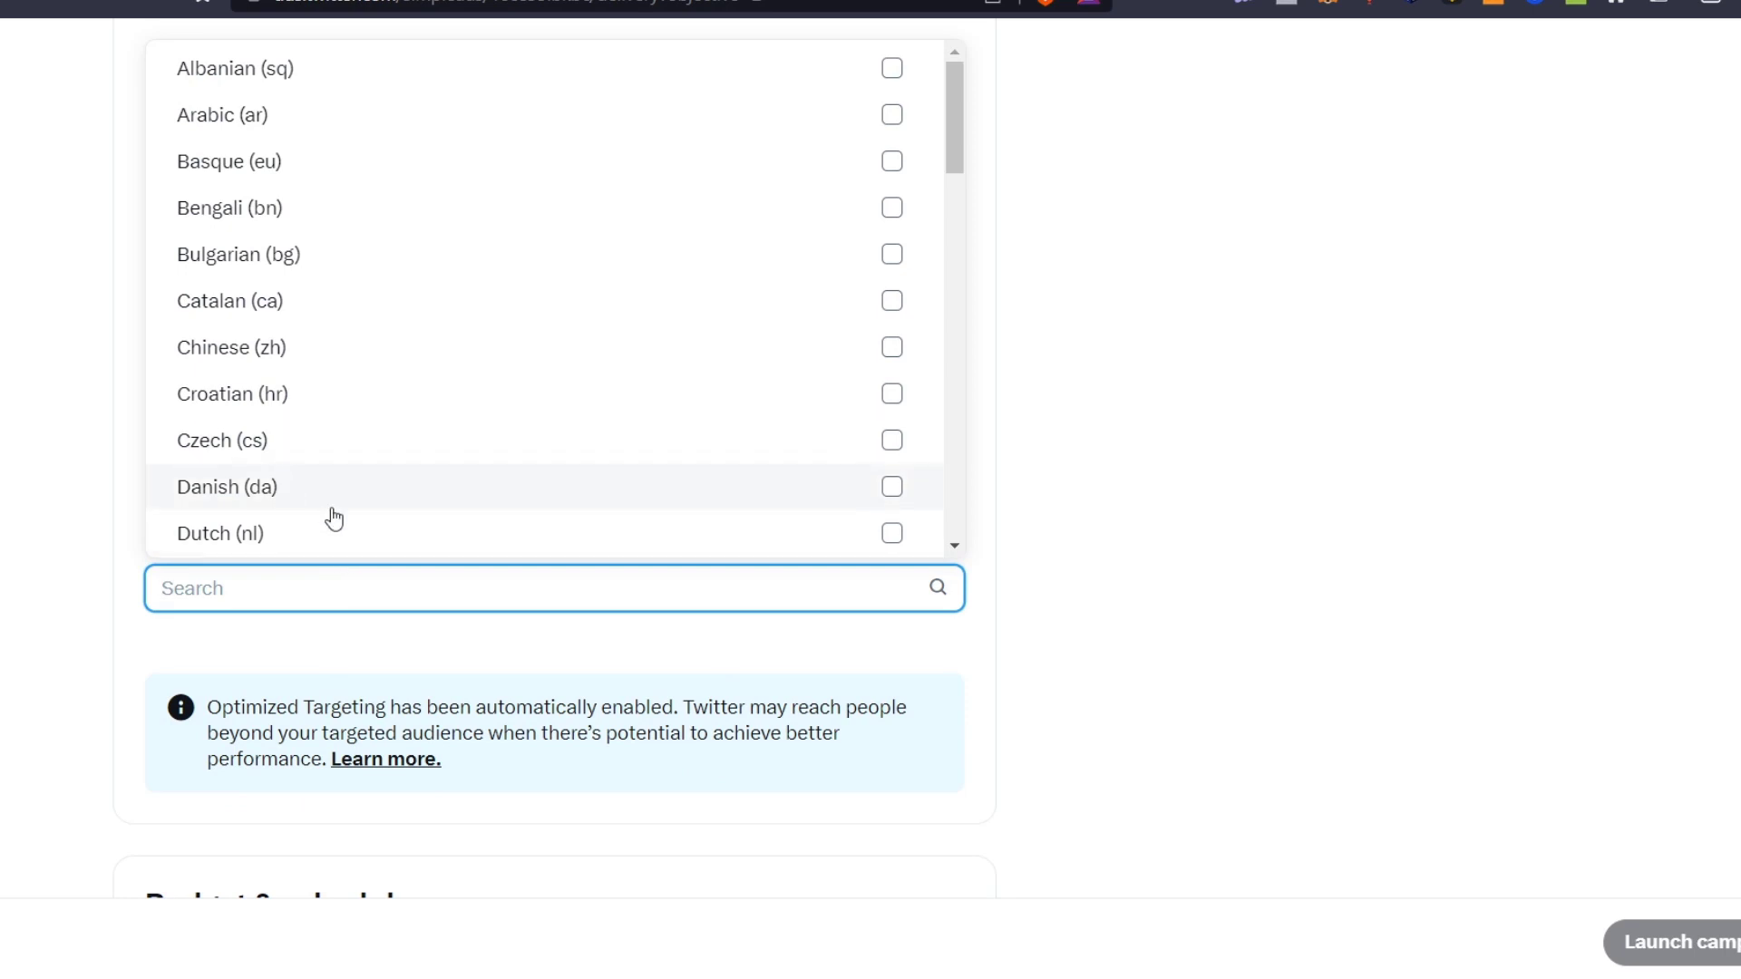
pyautogui.scroll(-10, 330, 514)
pyautogui.click(296, 436)
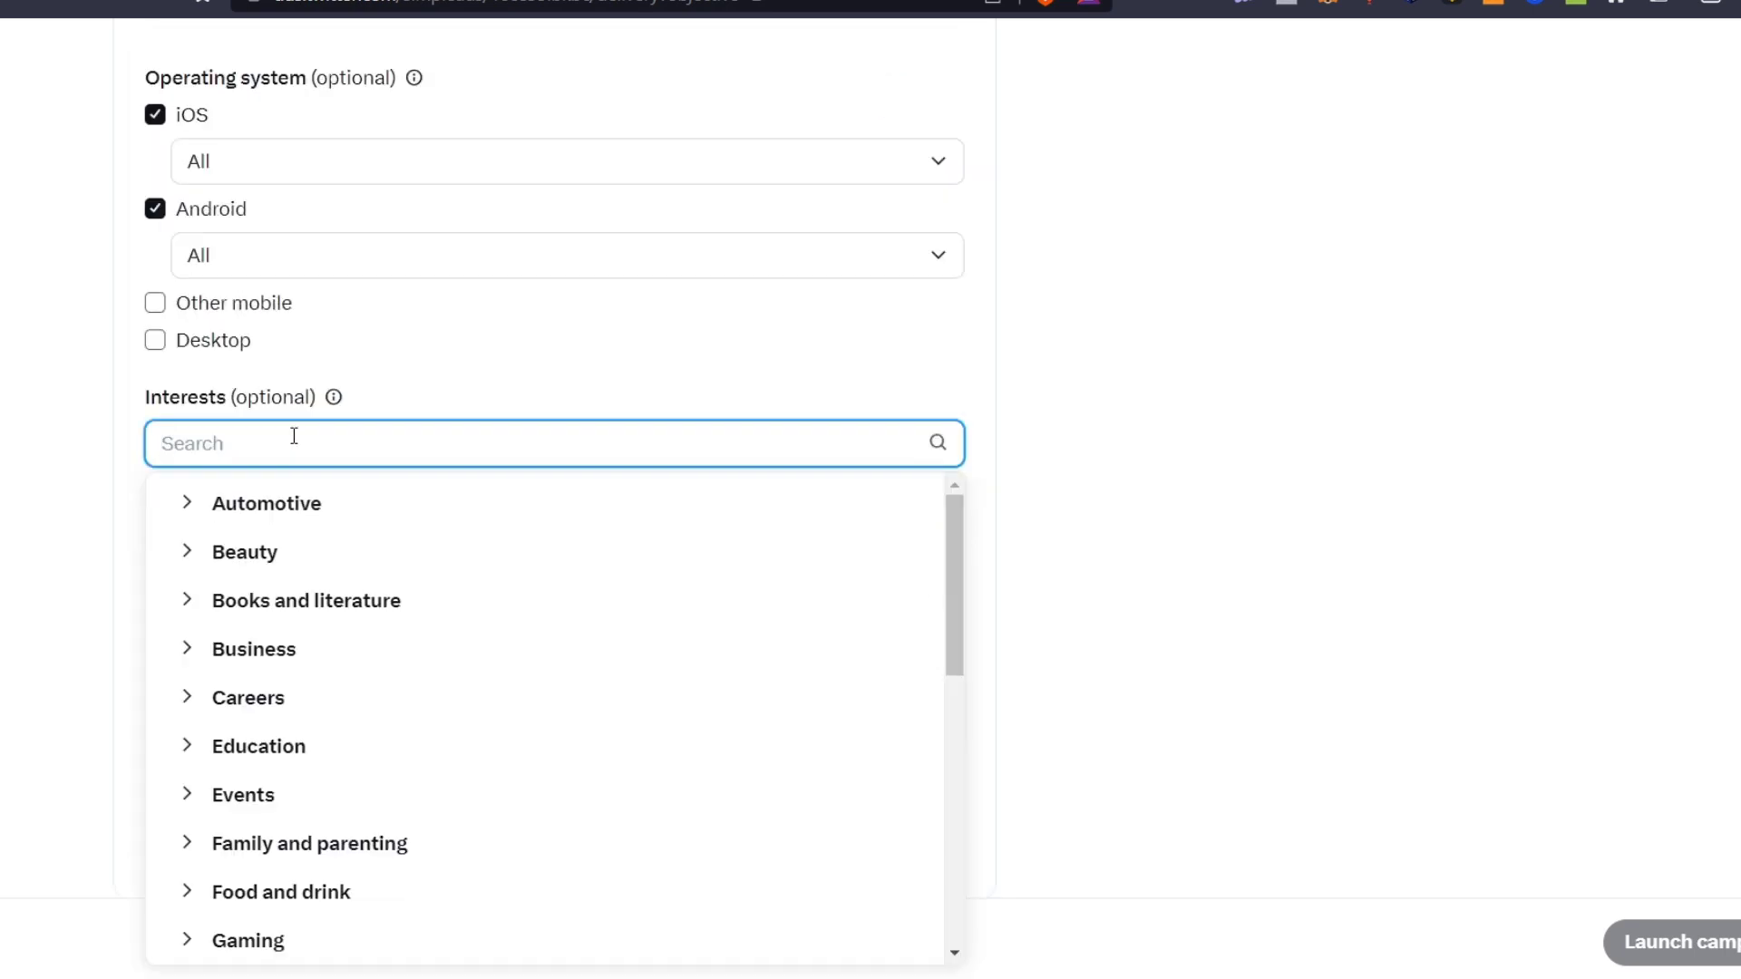
pyautogui.write('musi')
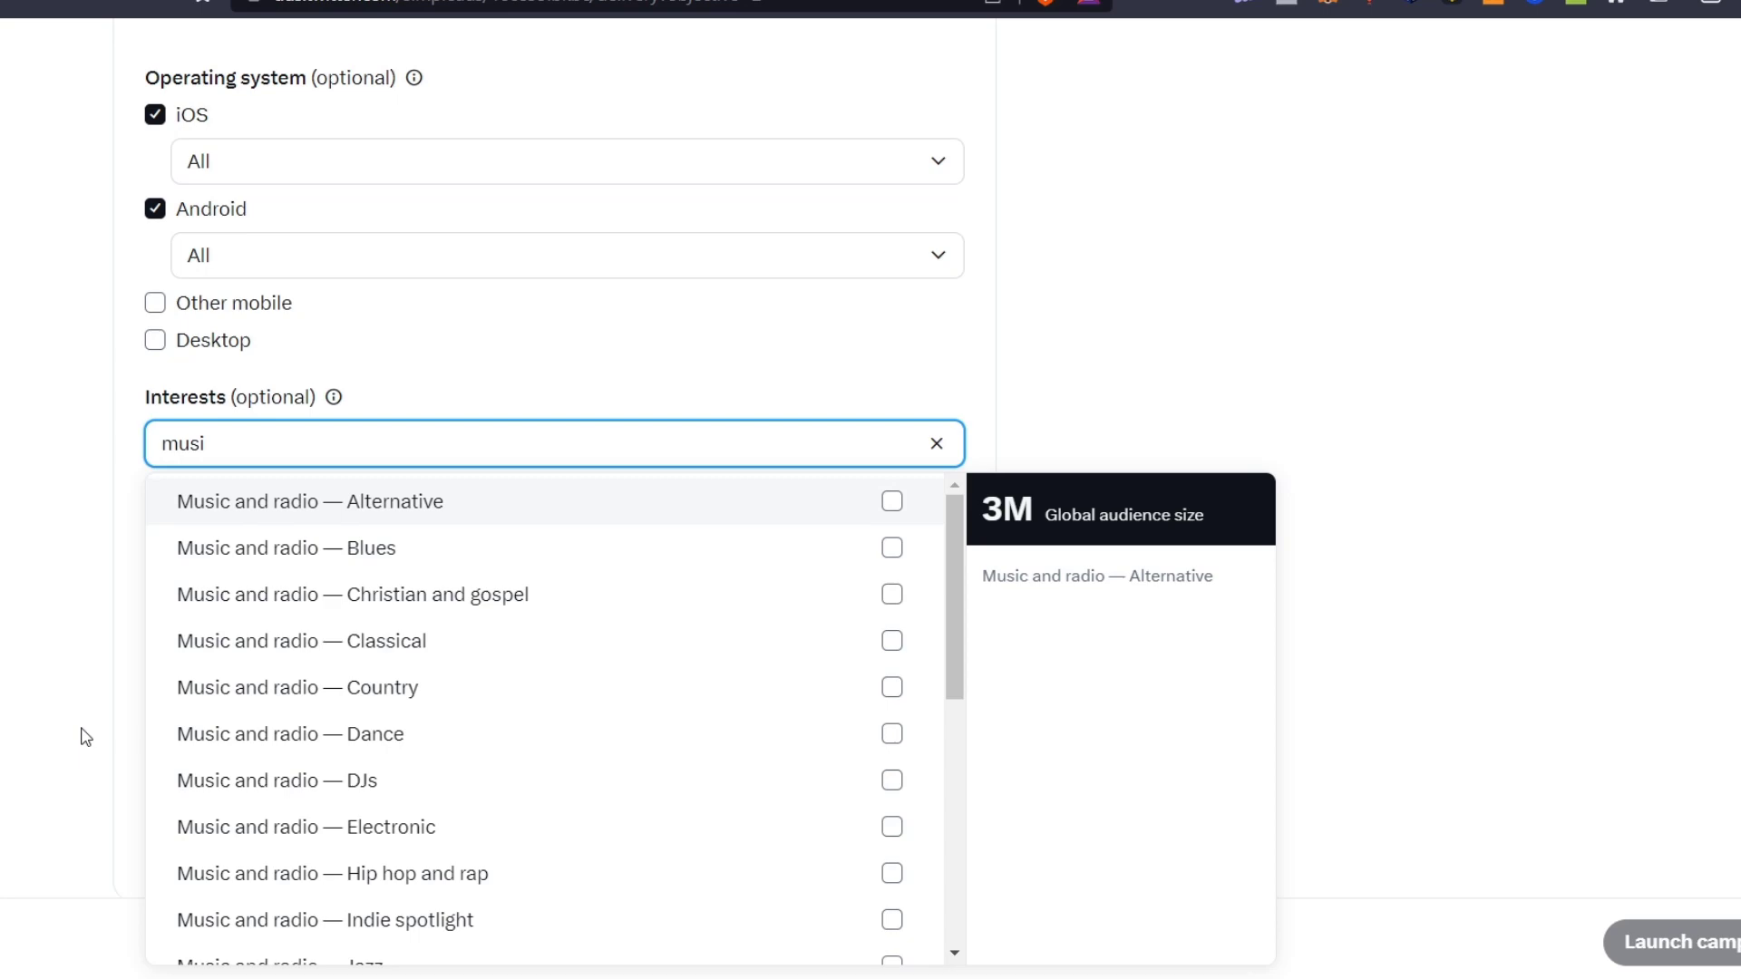
pyautogui.write('c')
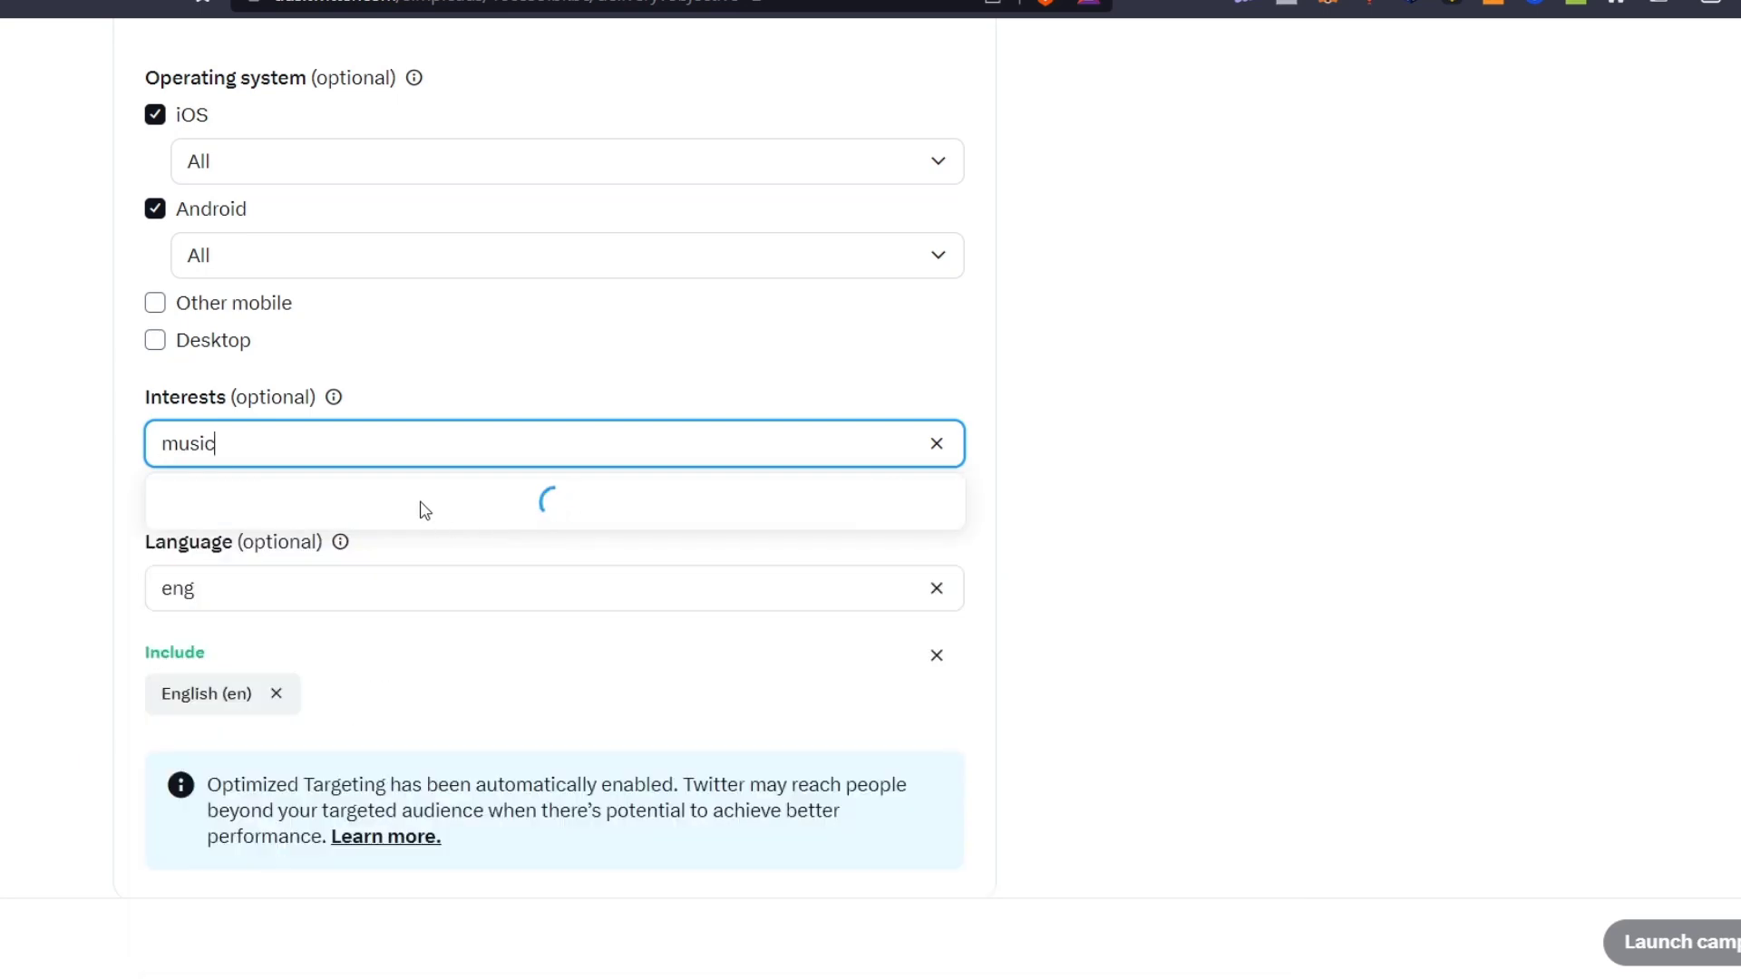
pyautogui.scroll(-7, 361, 517)
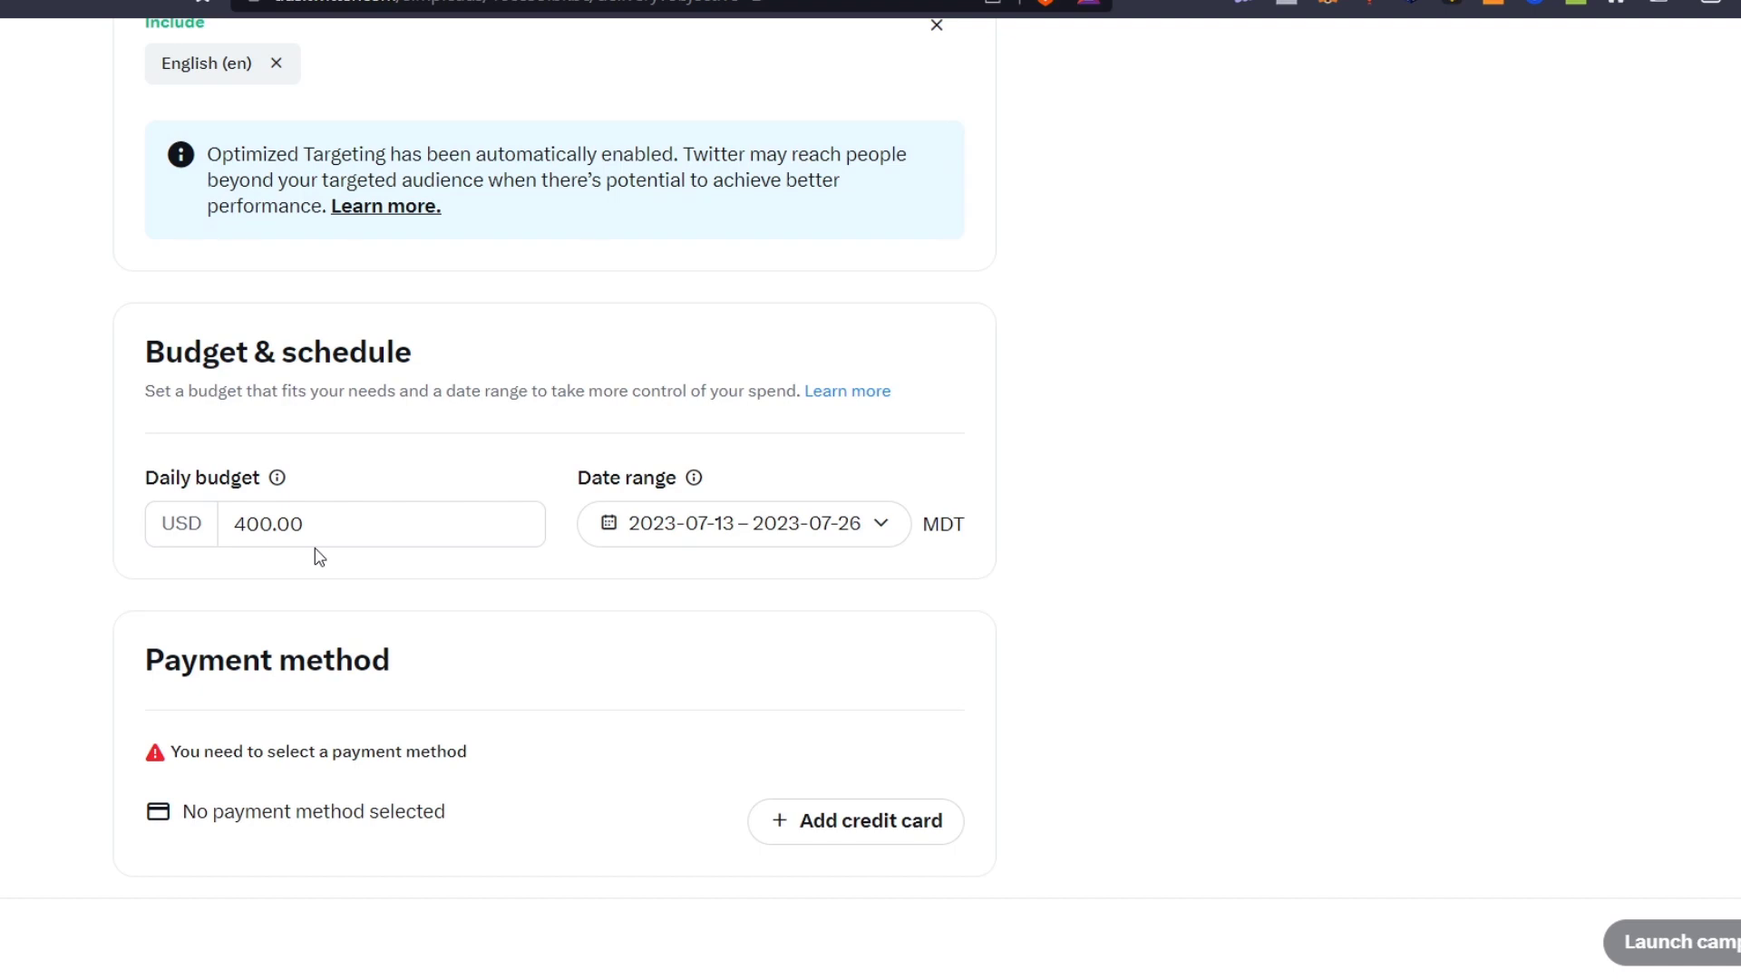
# Change the daily budget from 400 to 4.00 USD
pyautogui.click(311, 525)
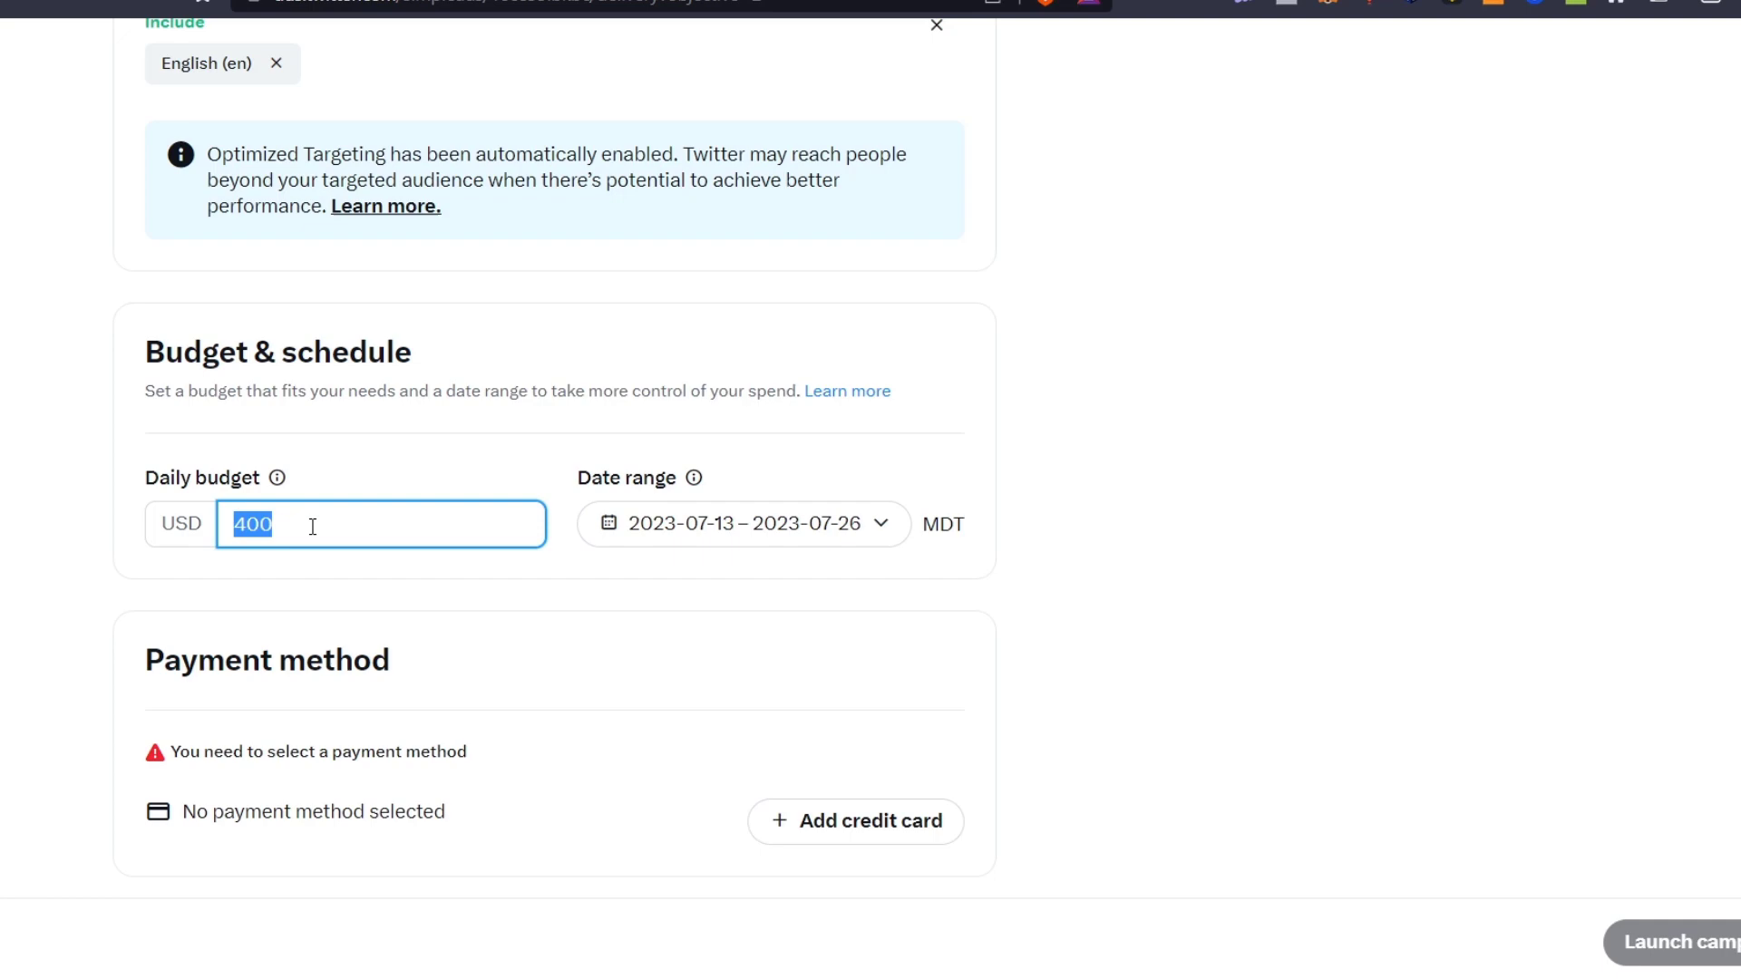
pyautogui.click(321, 557)
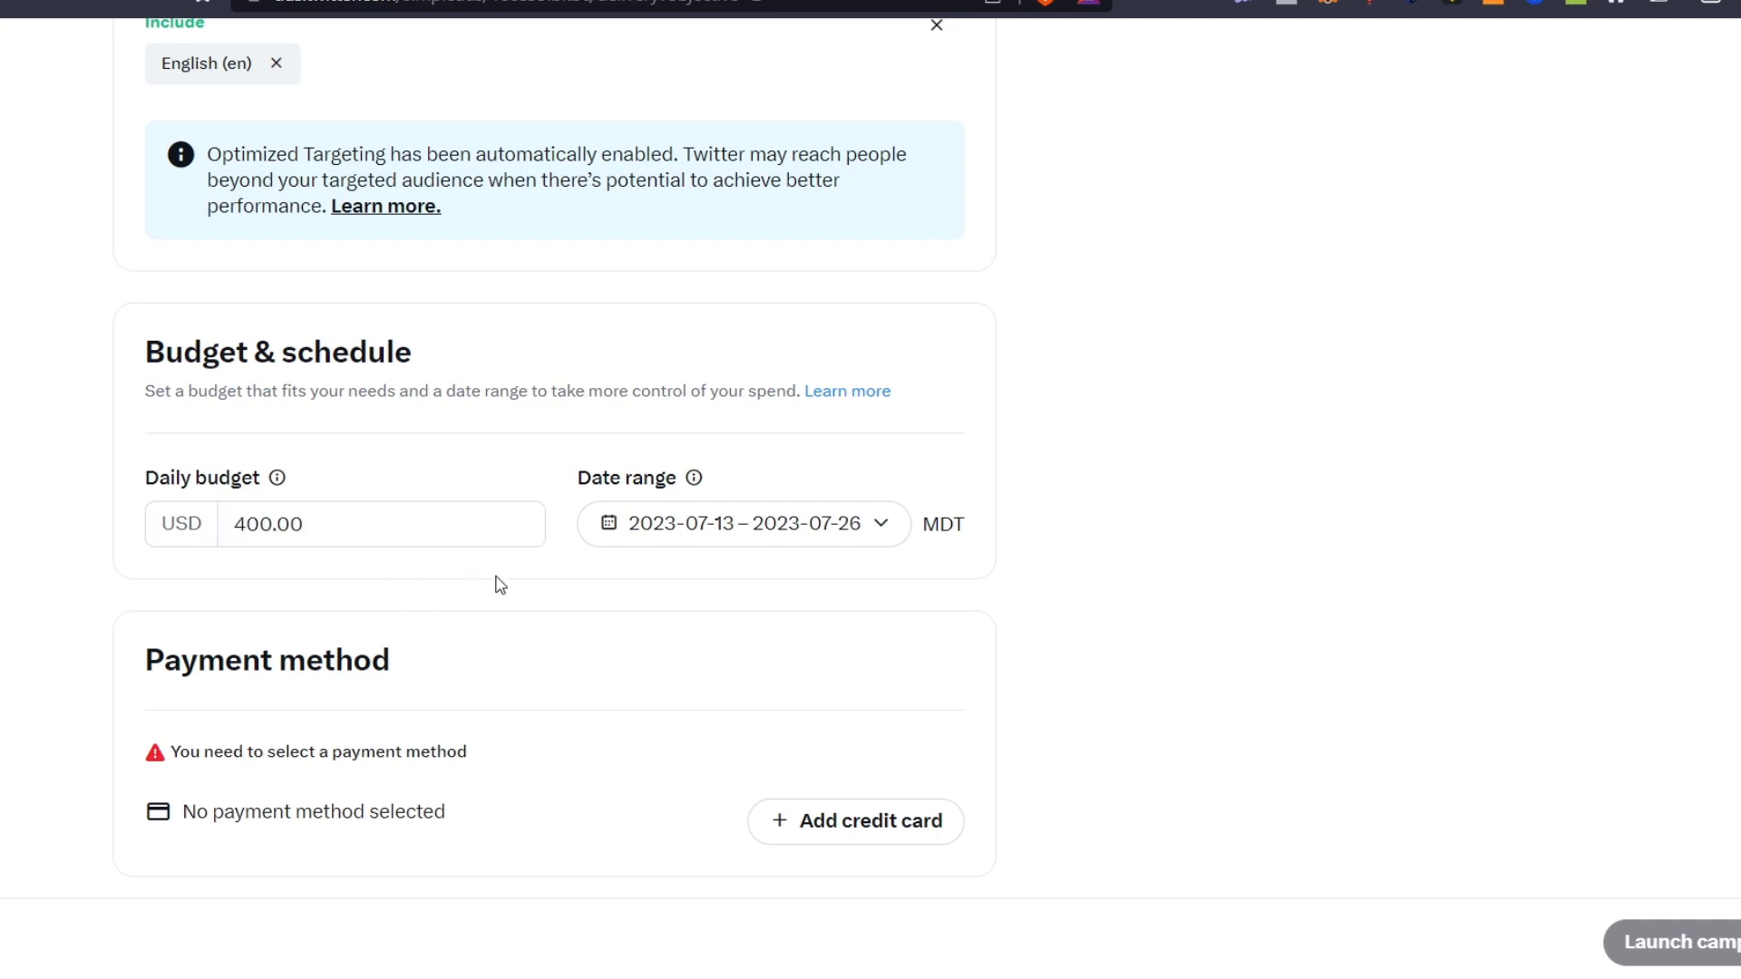
pyautogui.scroll(10, 525, 619)
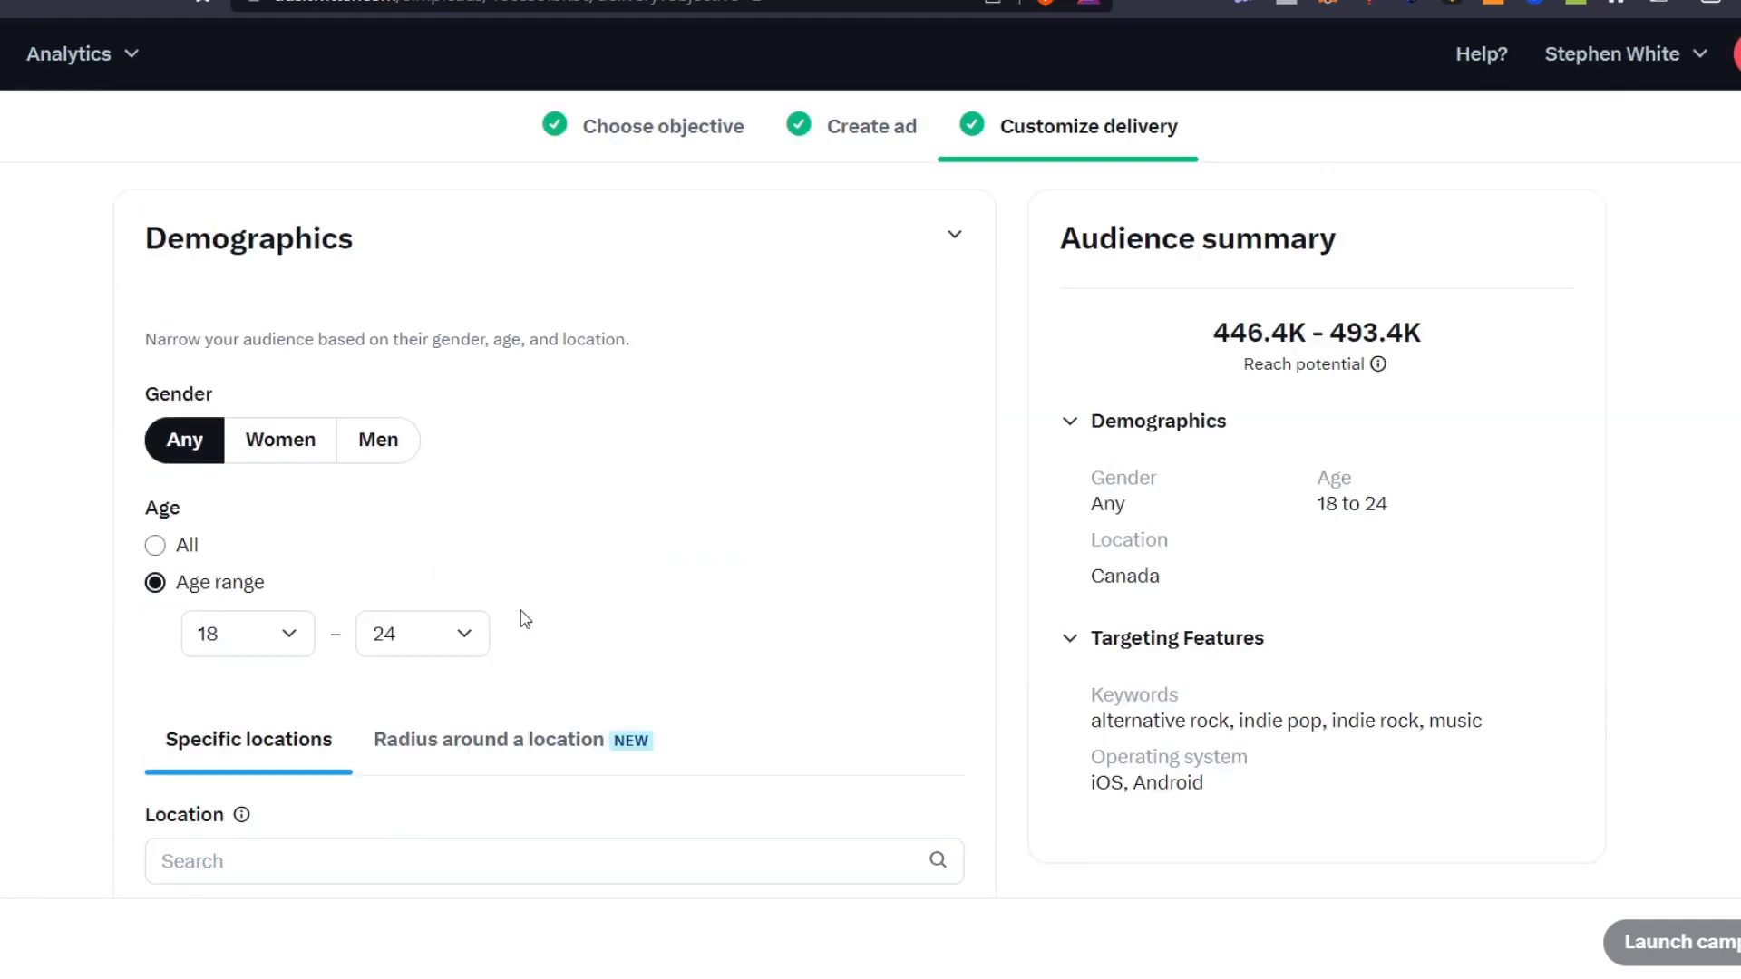
pyautogui.moveTo(1199, 332); pyautogui.dragTo(1439, 367)
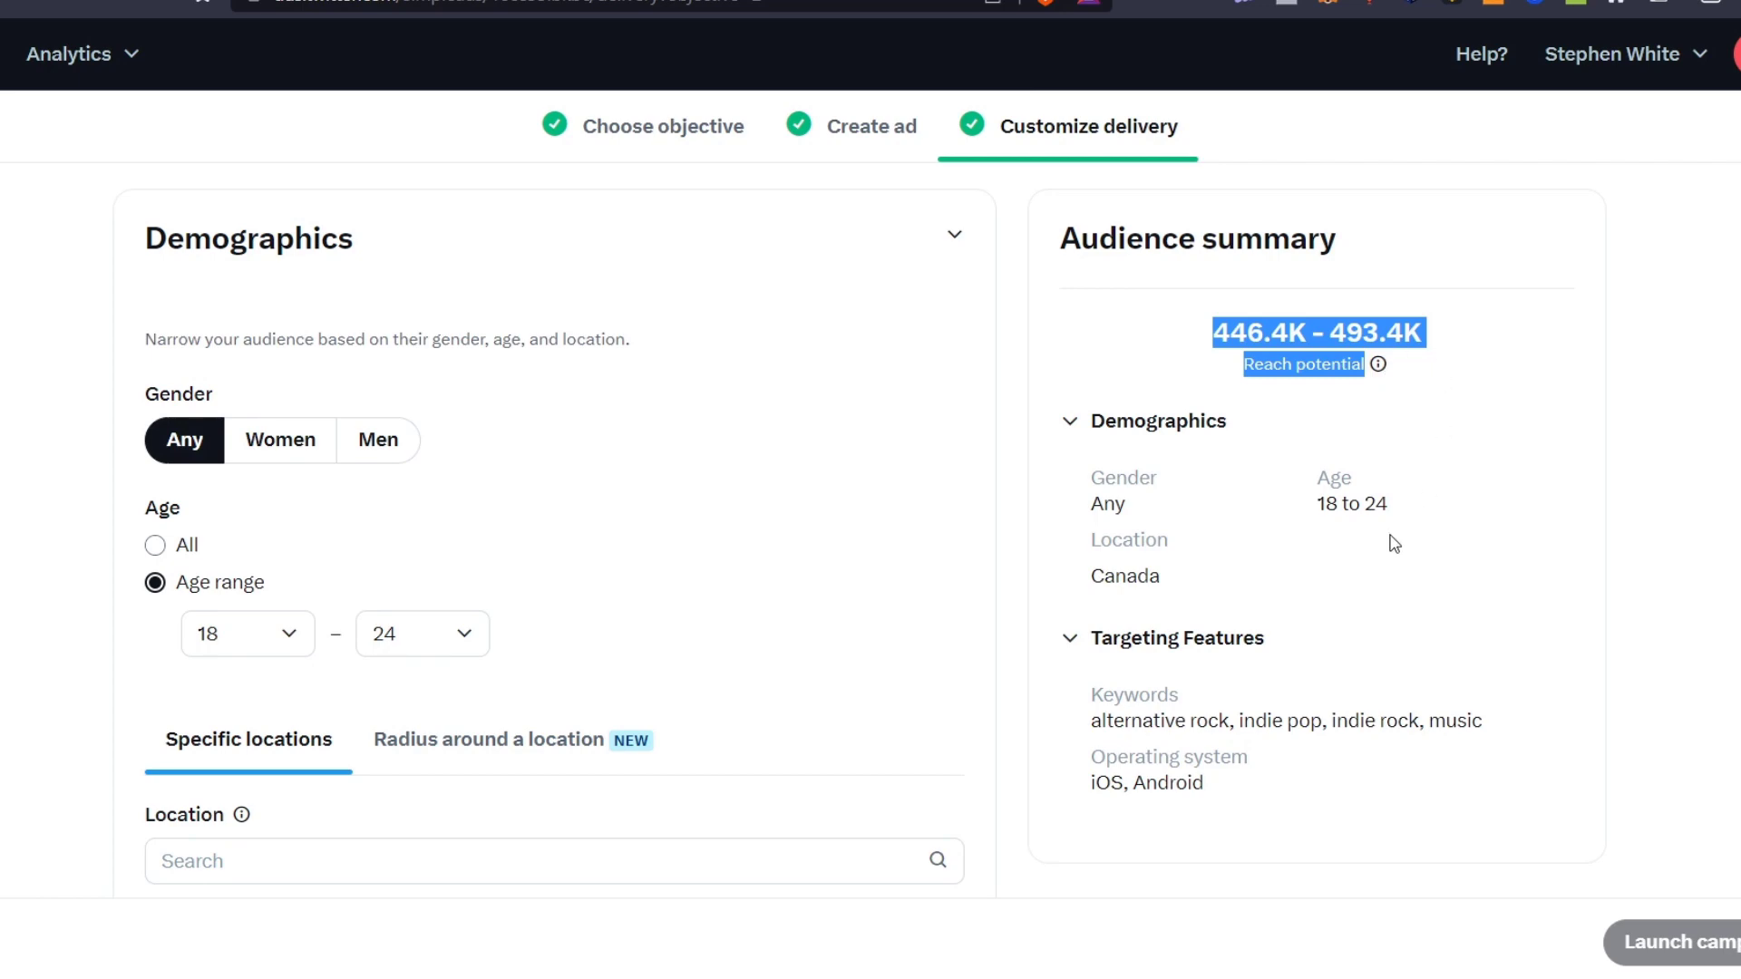
pyautogui.scroll(-20, 1282, 544)
pyautogui.click(371, 514)
pyautogui.doubleClick(372, 514)
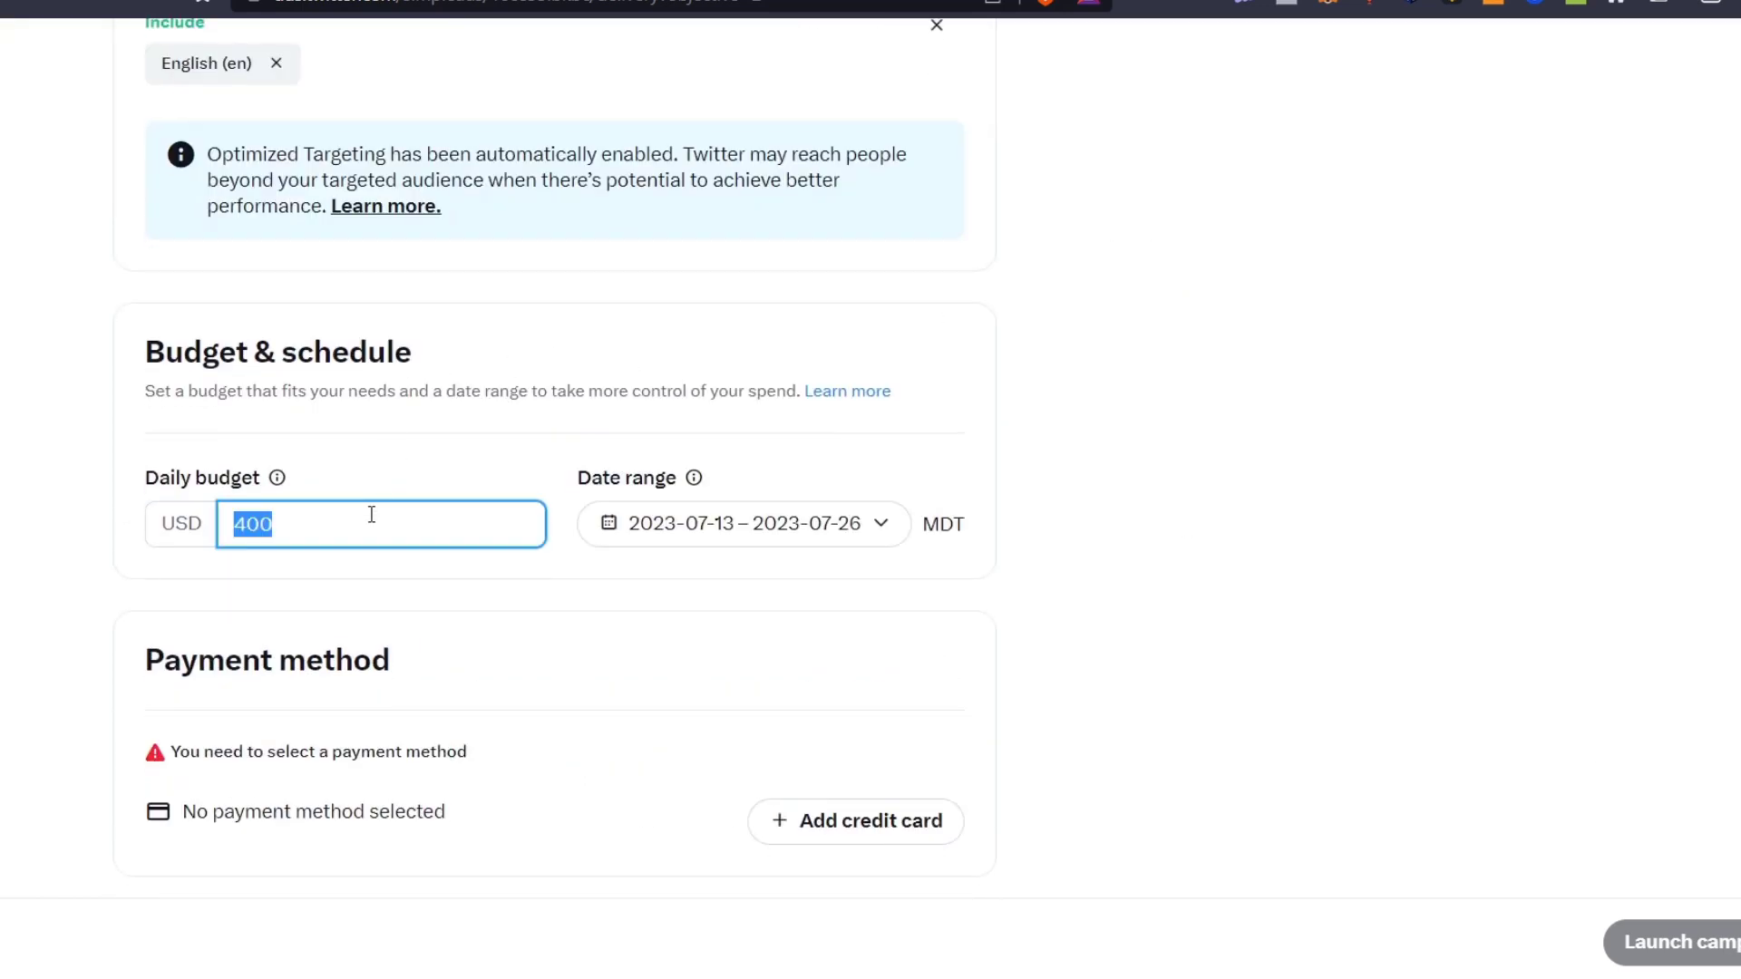
pyautogui.write('4')
pyautogui.click(1259, 540)
pyautogui.scroll(15, 1267, 538)
pyautogui.scroll(-15, 1266, 539)
# Set the campaign date range to Jul 13 through Aug 31, 2023
pyautogui.click(760, 526)
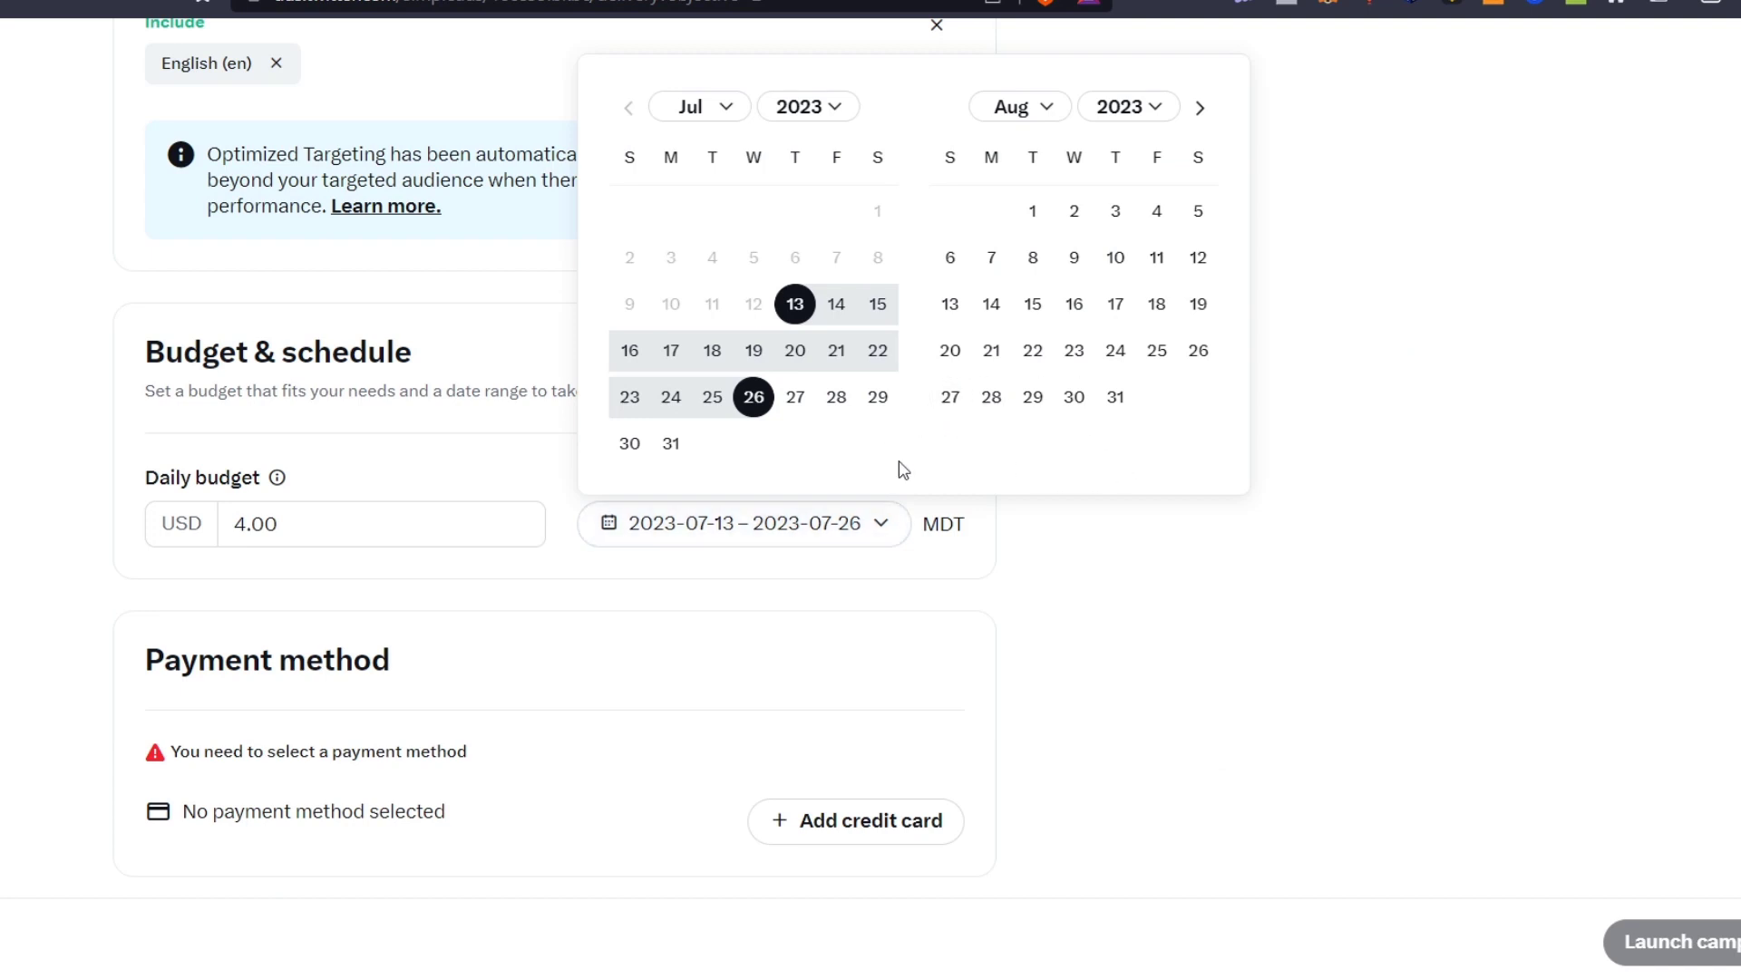
pyautogui.click(798, 317)
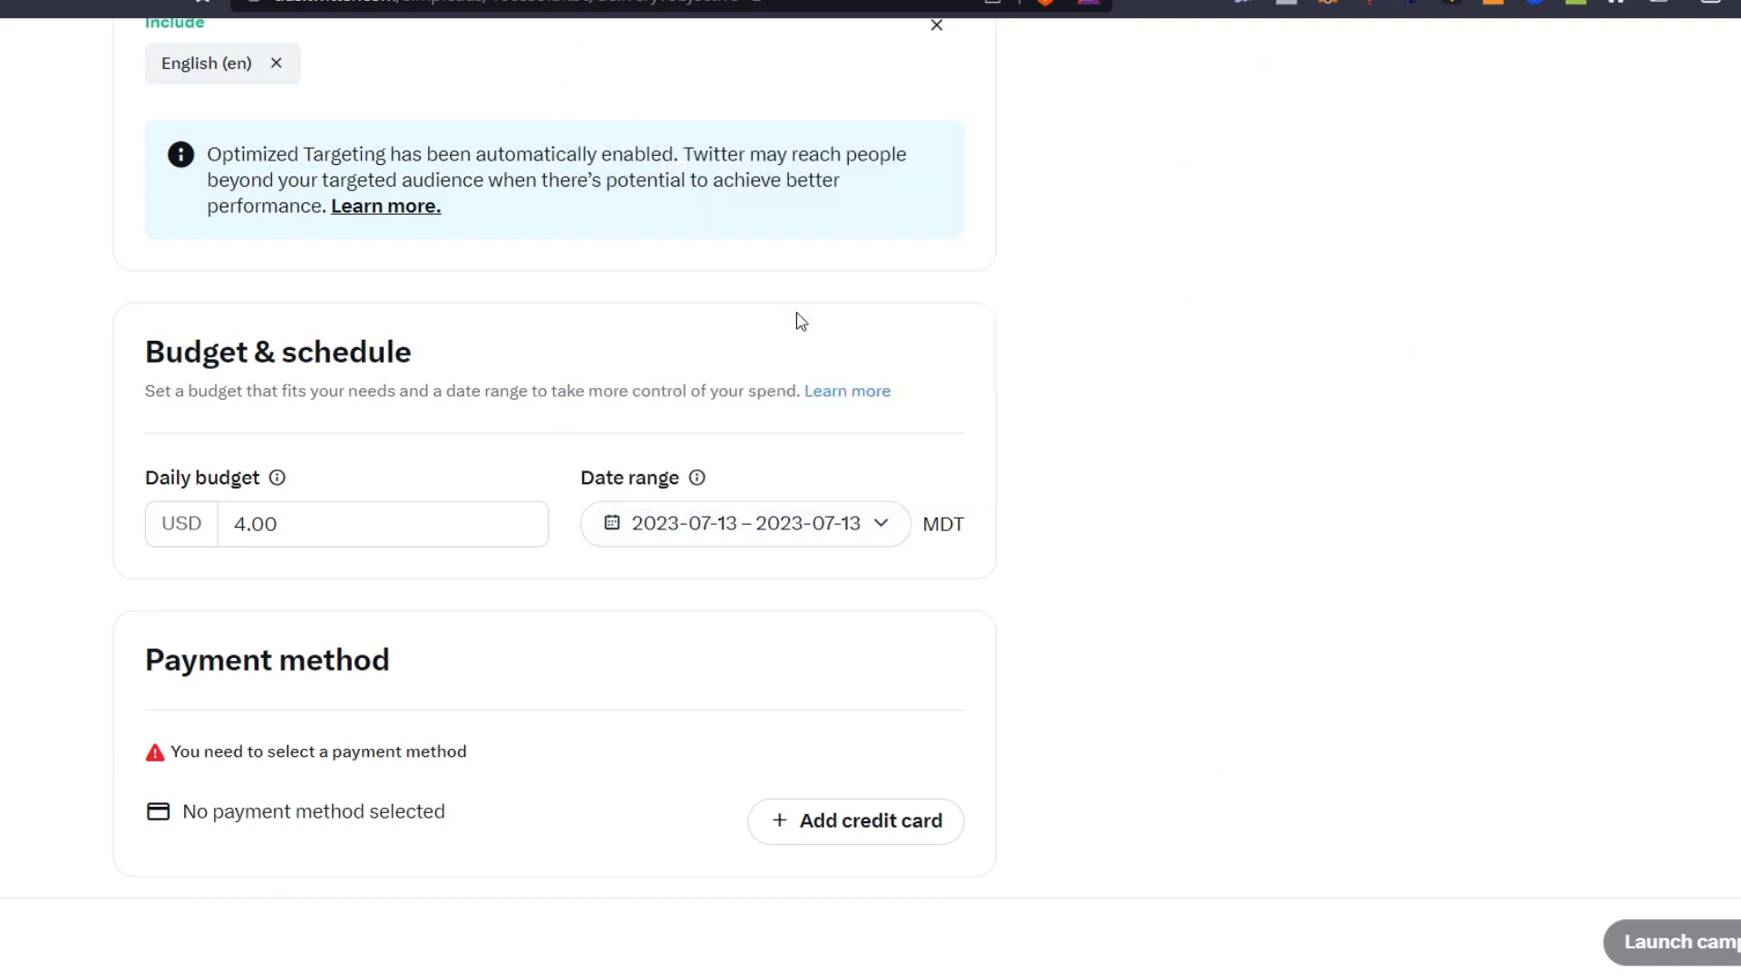
pyautogui.click(798, 519)
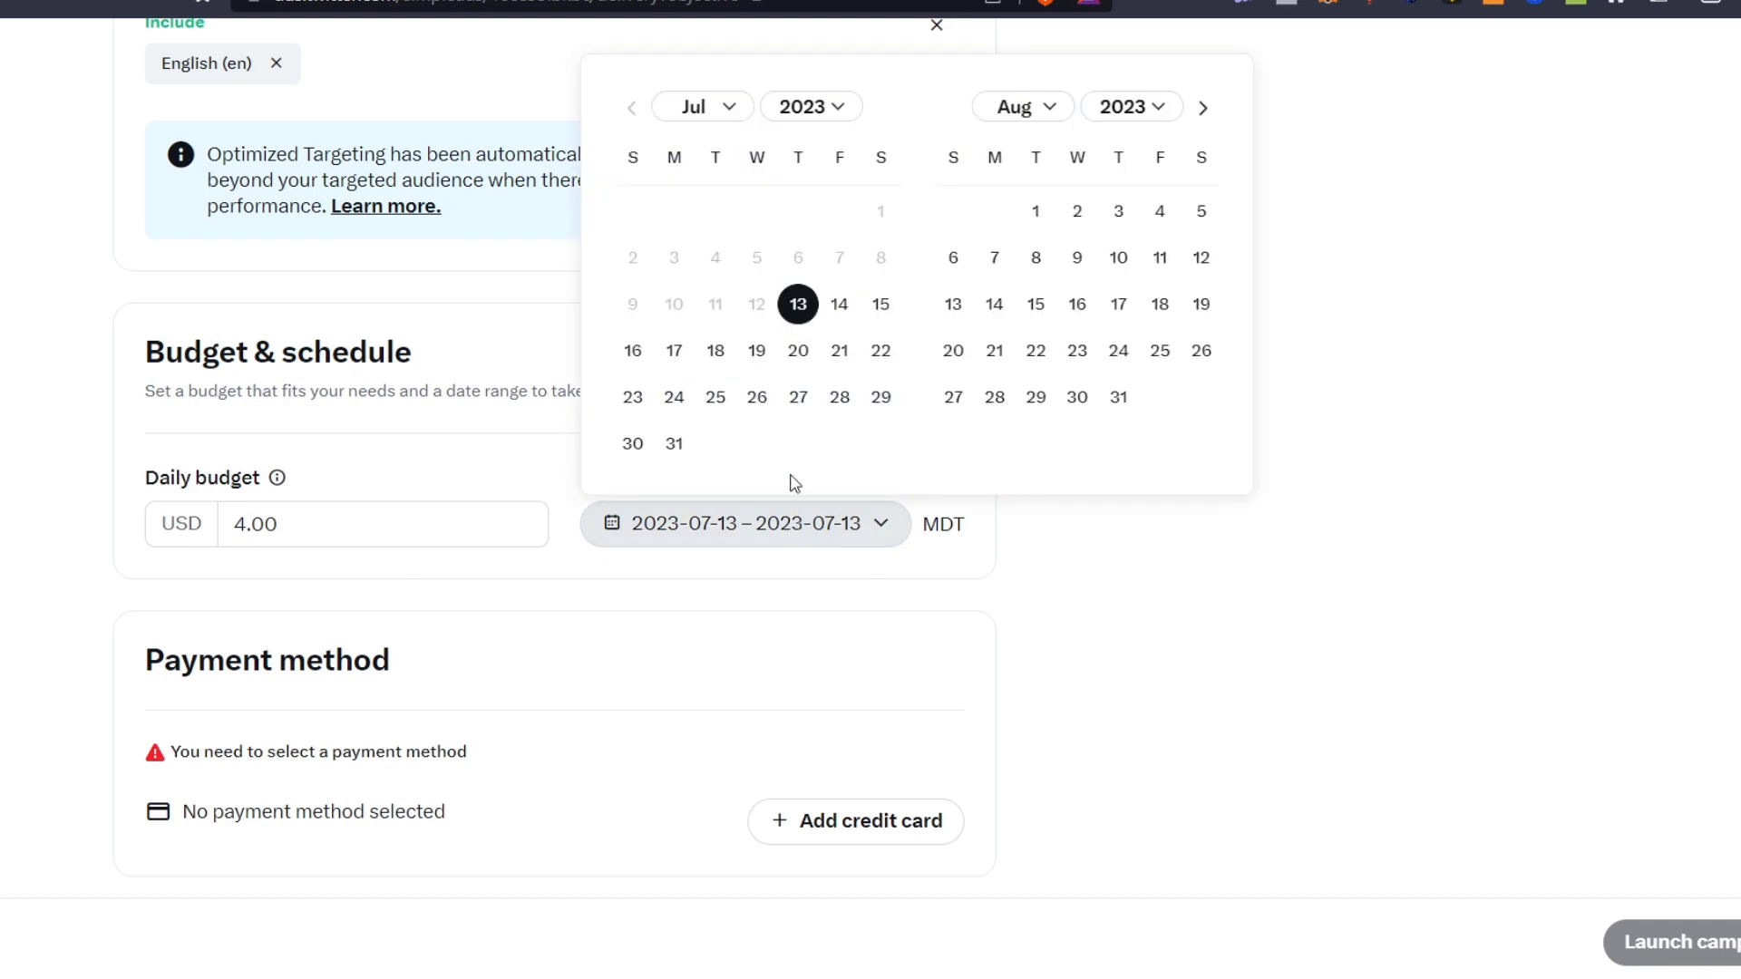
pyautogui.click(1122, 400)
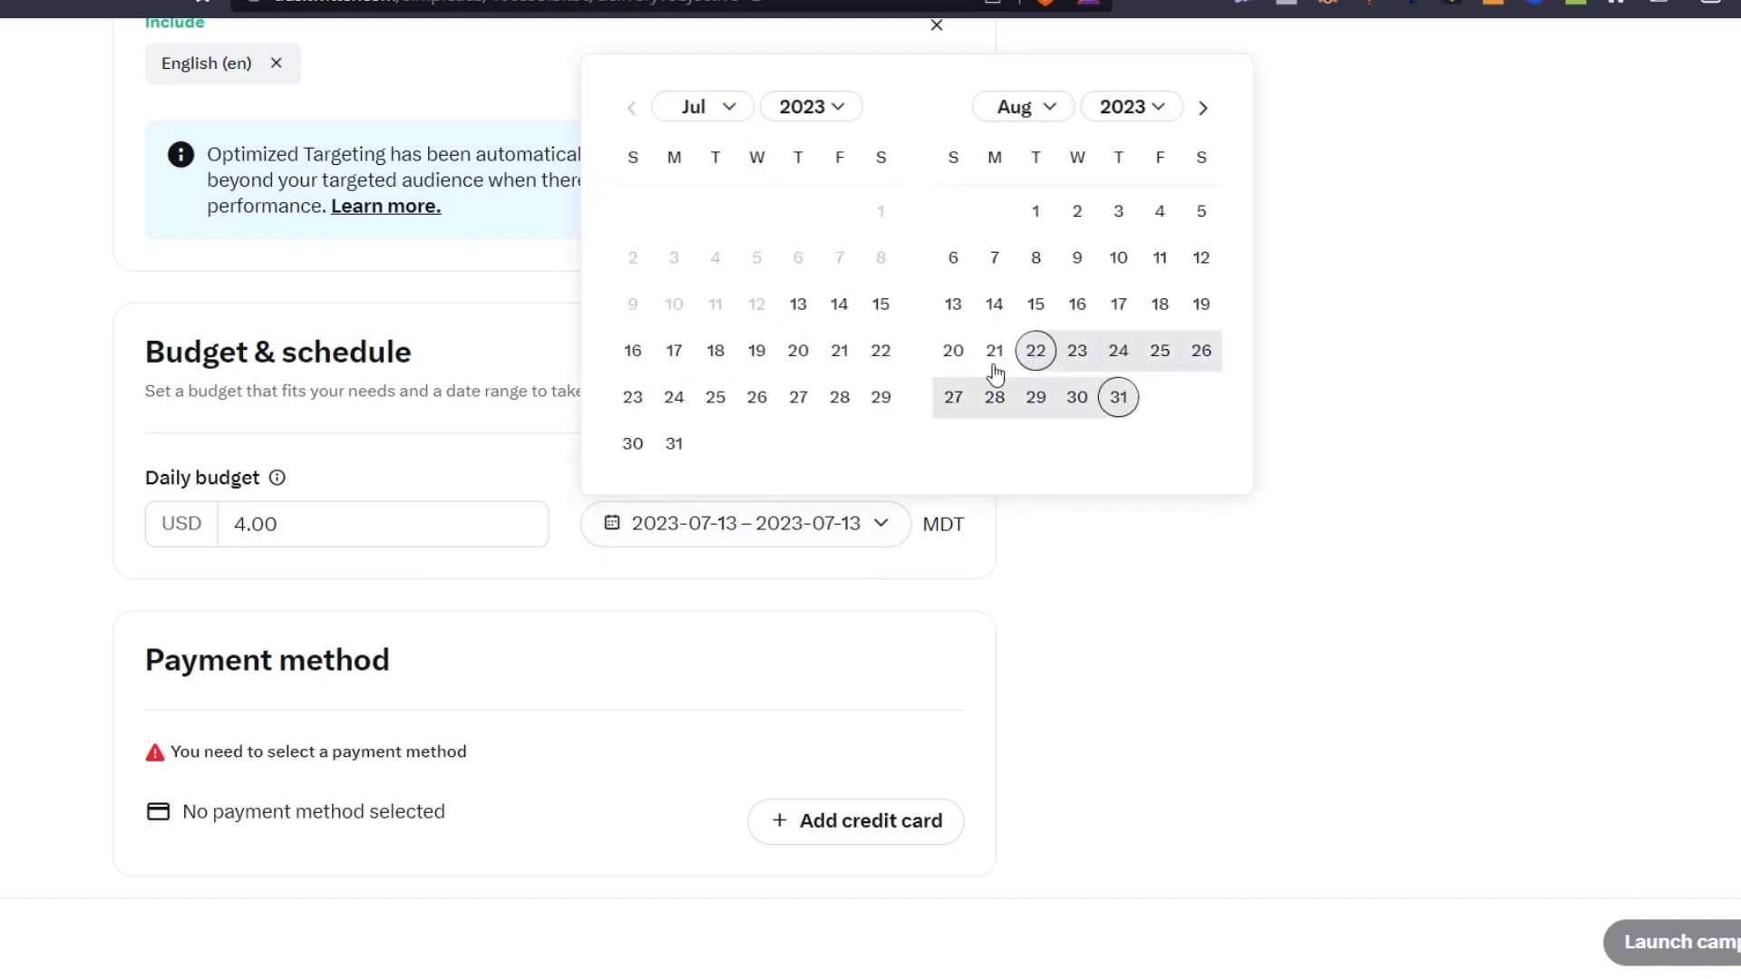
pyautogui.click(797, 318)
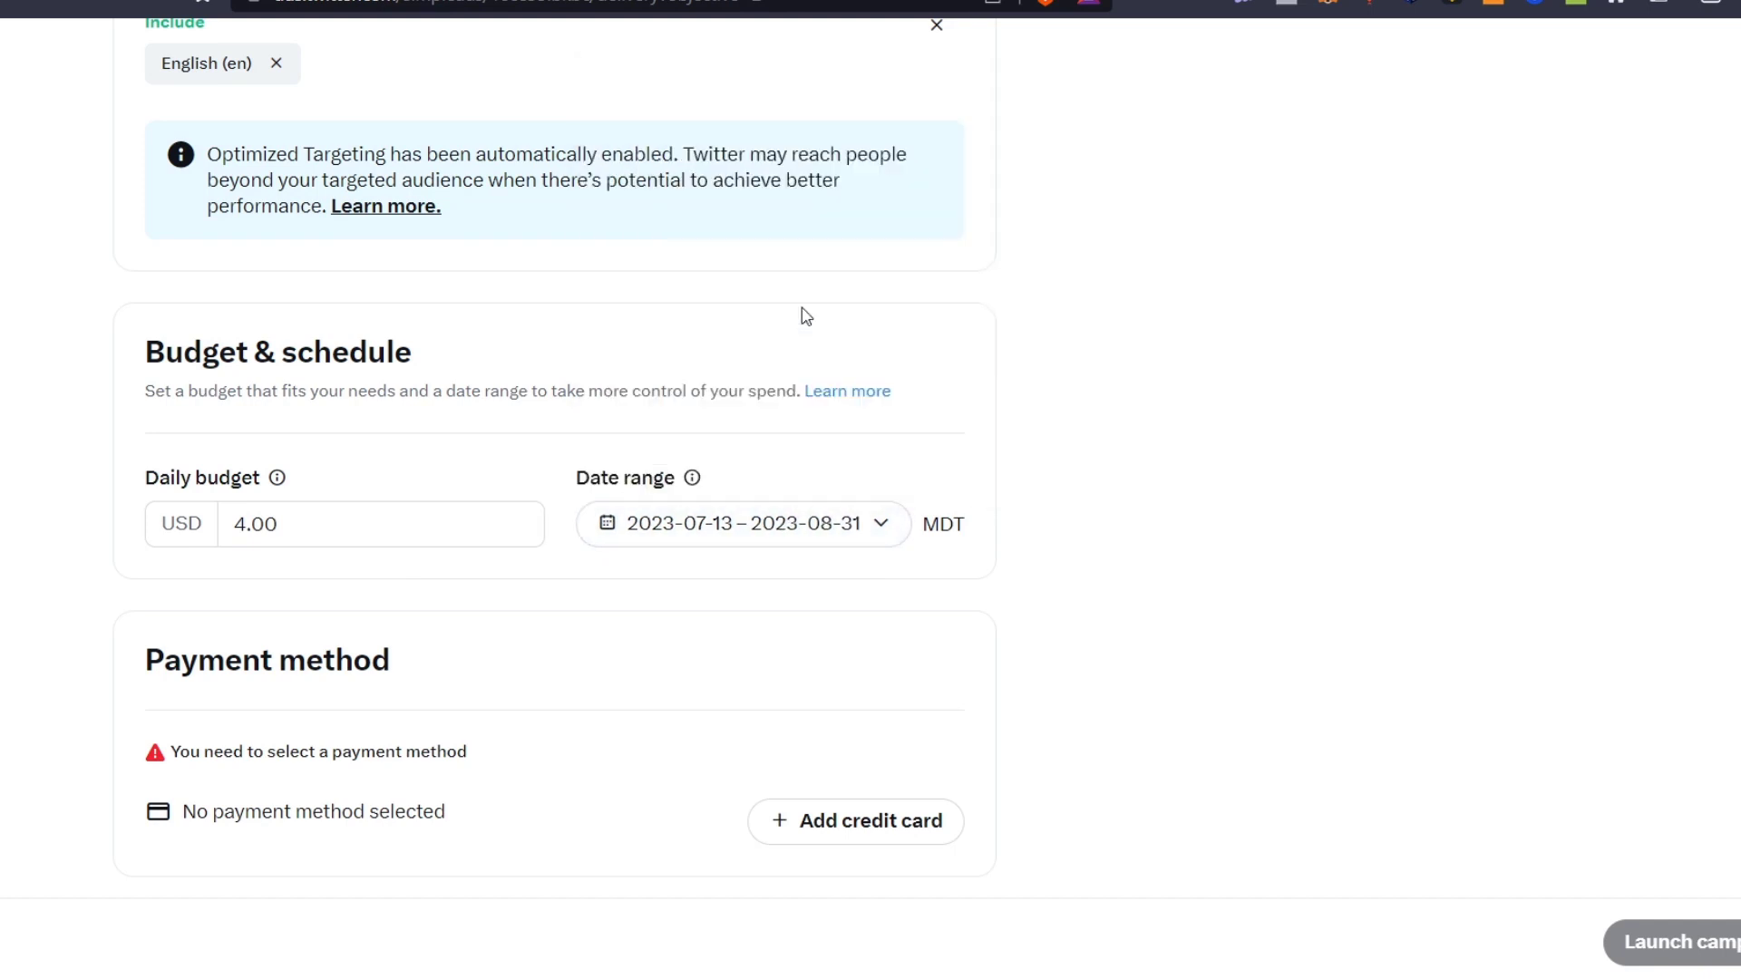
pyautogui.click(825, 533)
pyautogui.click(1079, 626)
pyautogui.scroll(10, 1115, 794)
pyautogui.scroll(10, 1117, 794)
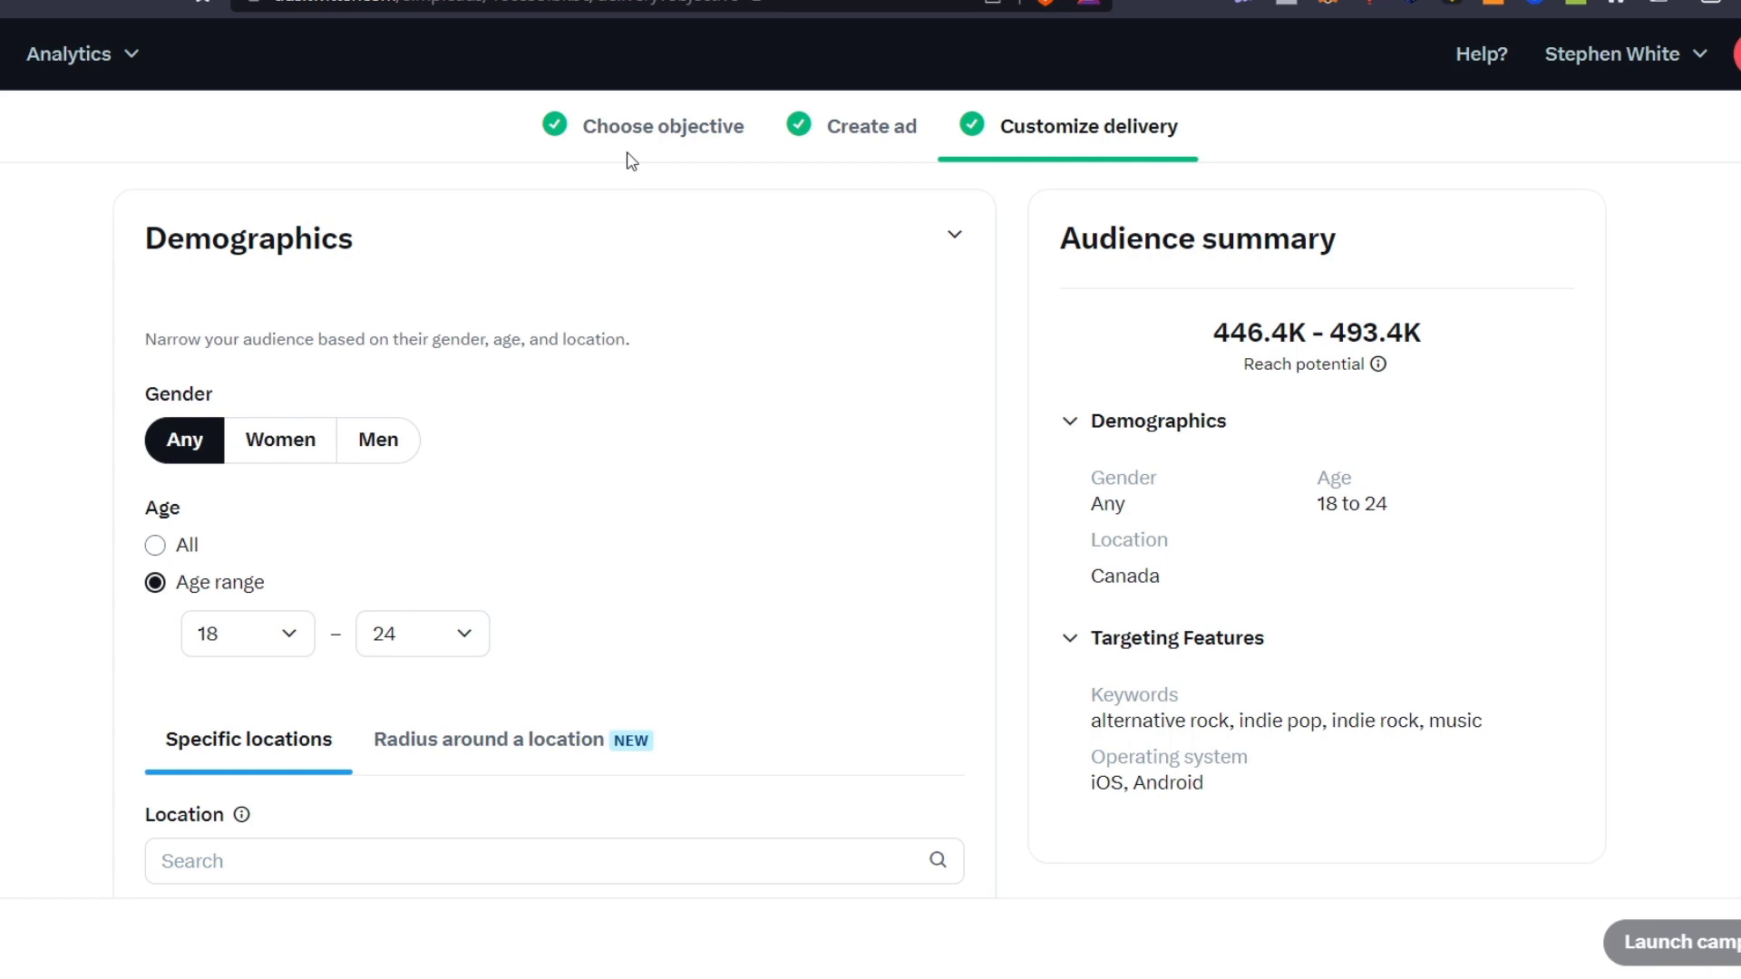
# Leave the unsaved campaign for Analytics account home, then go to Conversion tracking
pyautogui.click(118, 55)
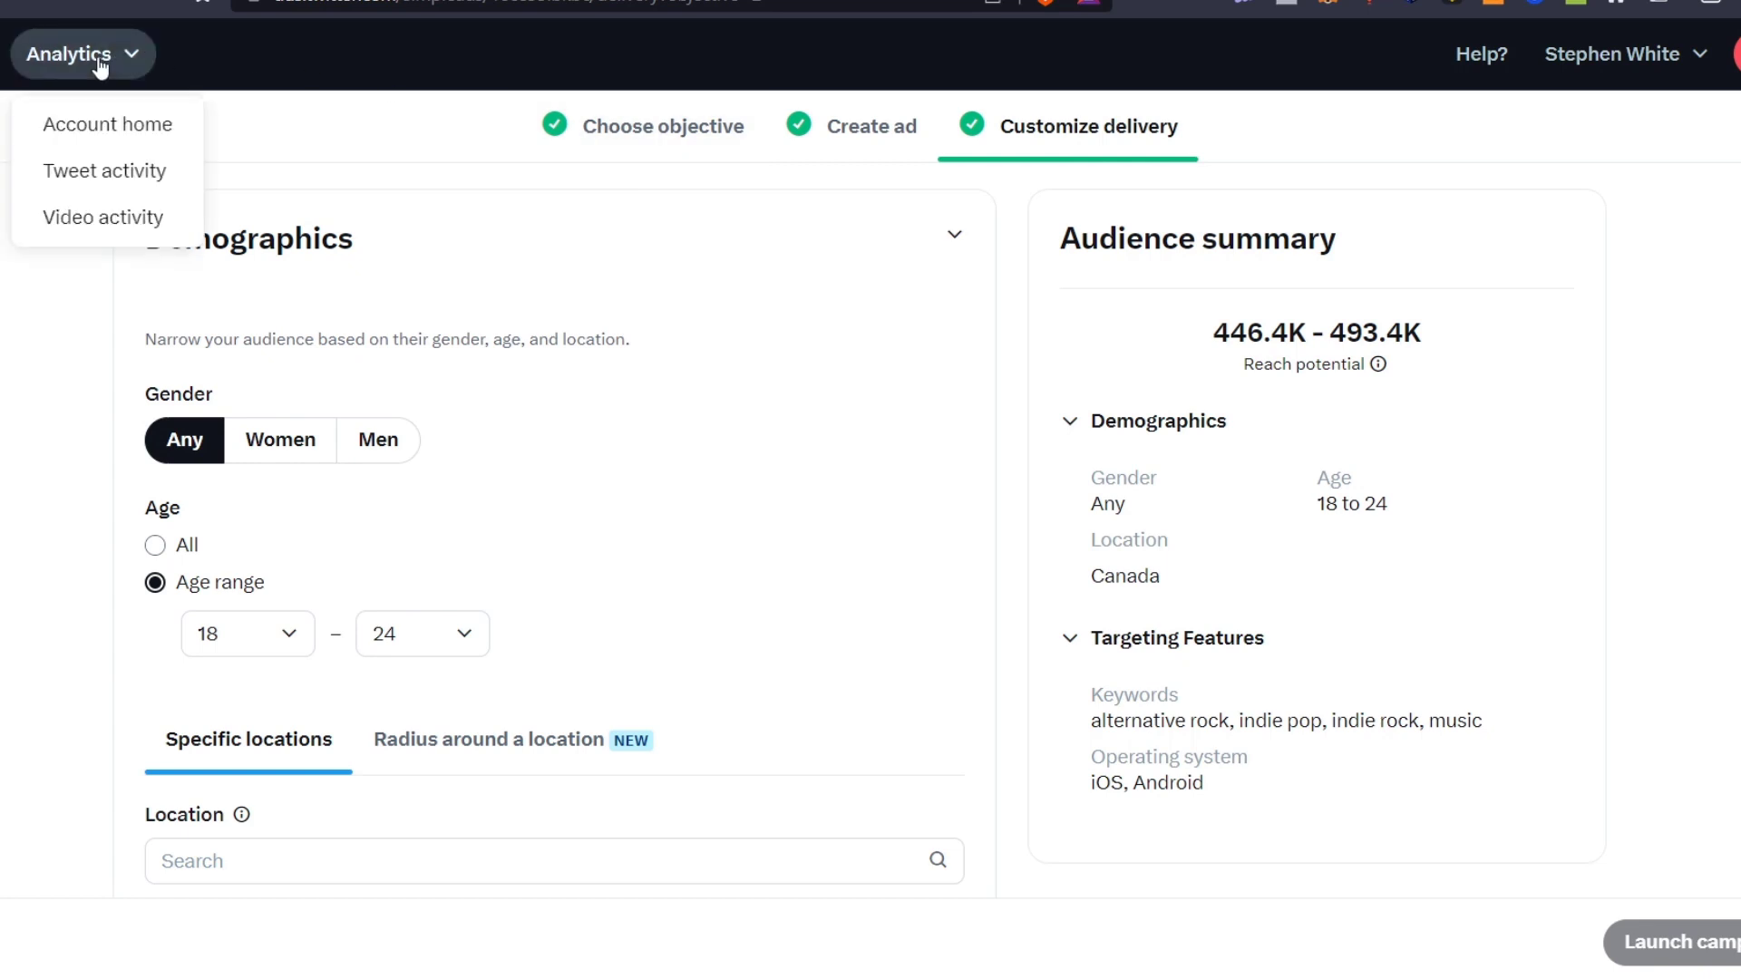
pyautogui.click(140, 131)
pyautogui.click(1055, 138)
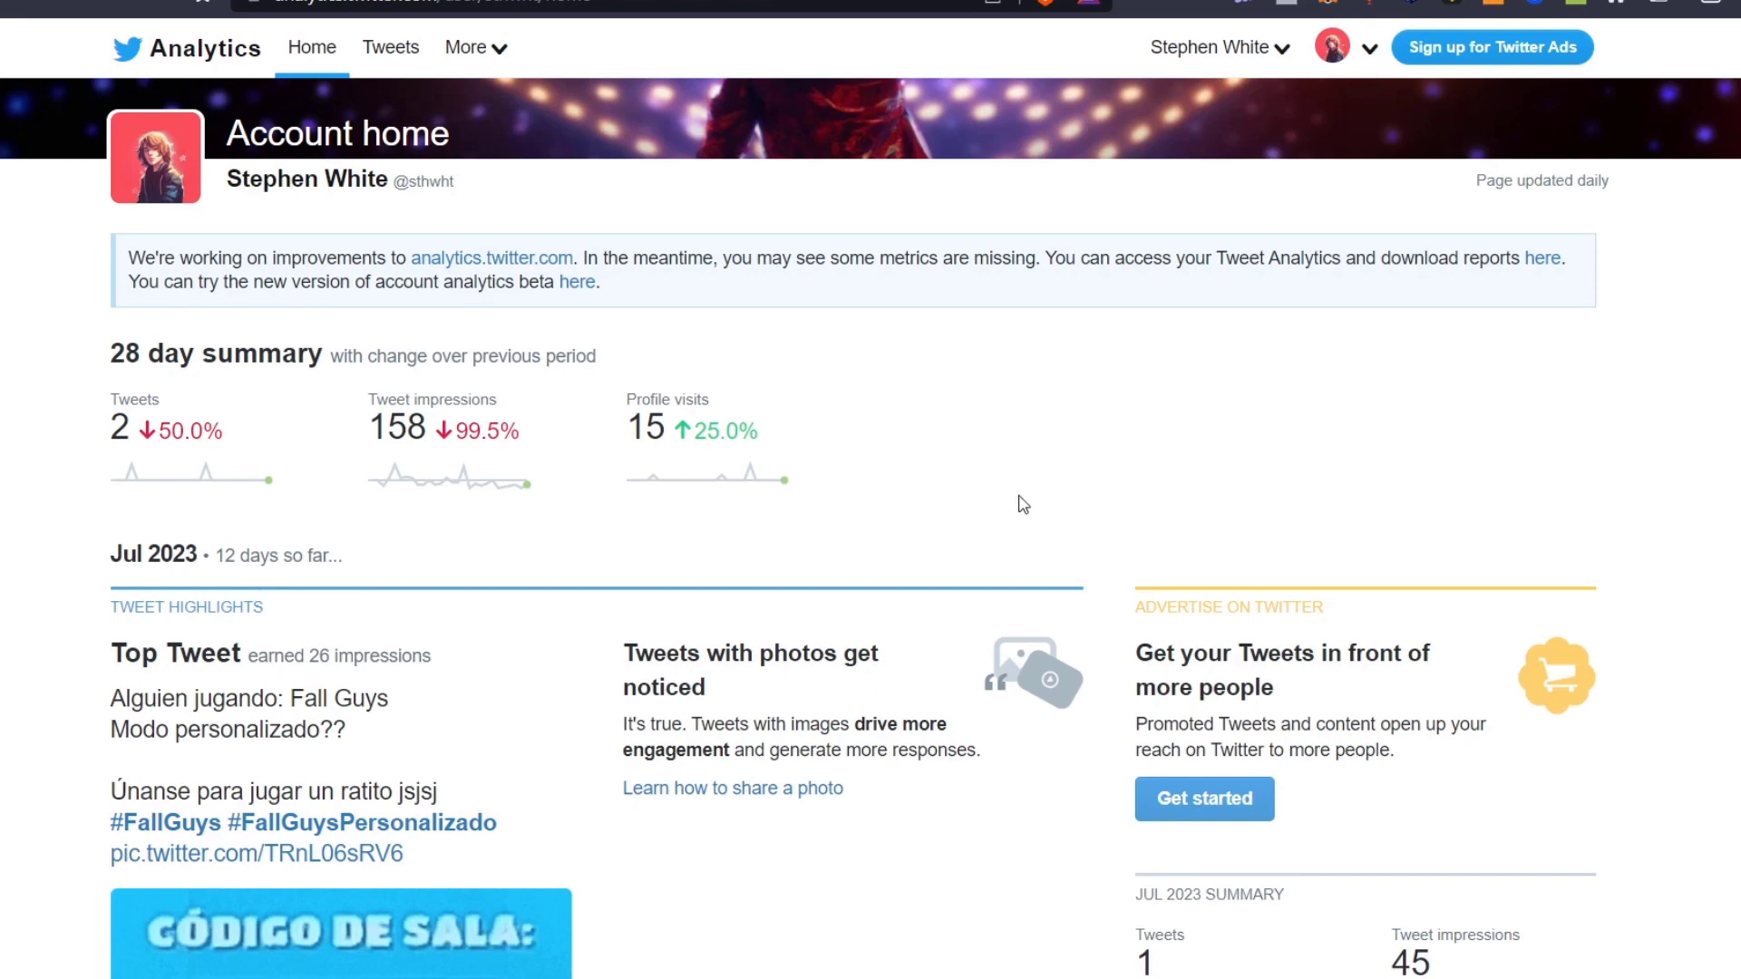
pyautogui.click(490, 49)
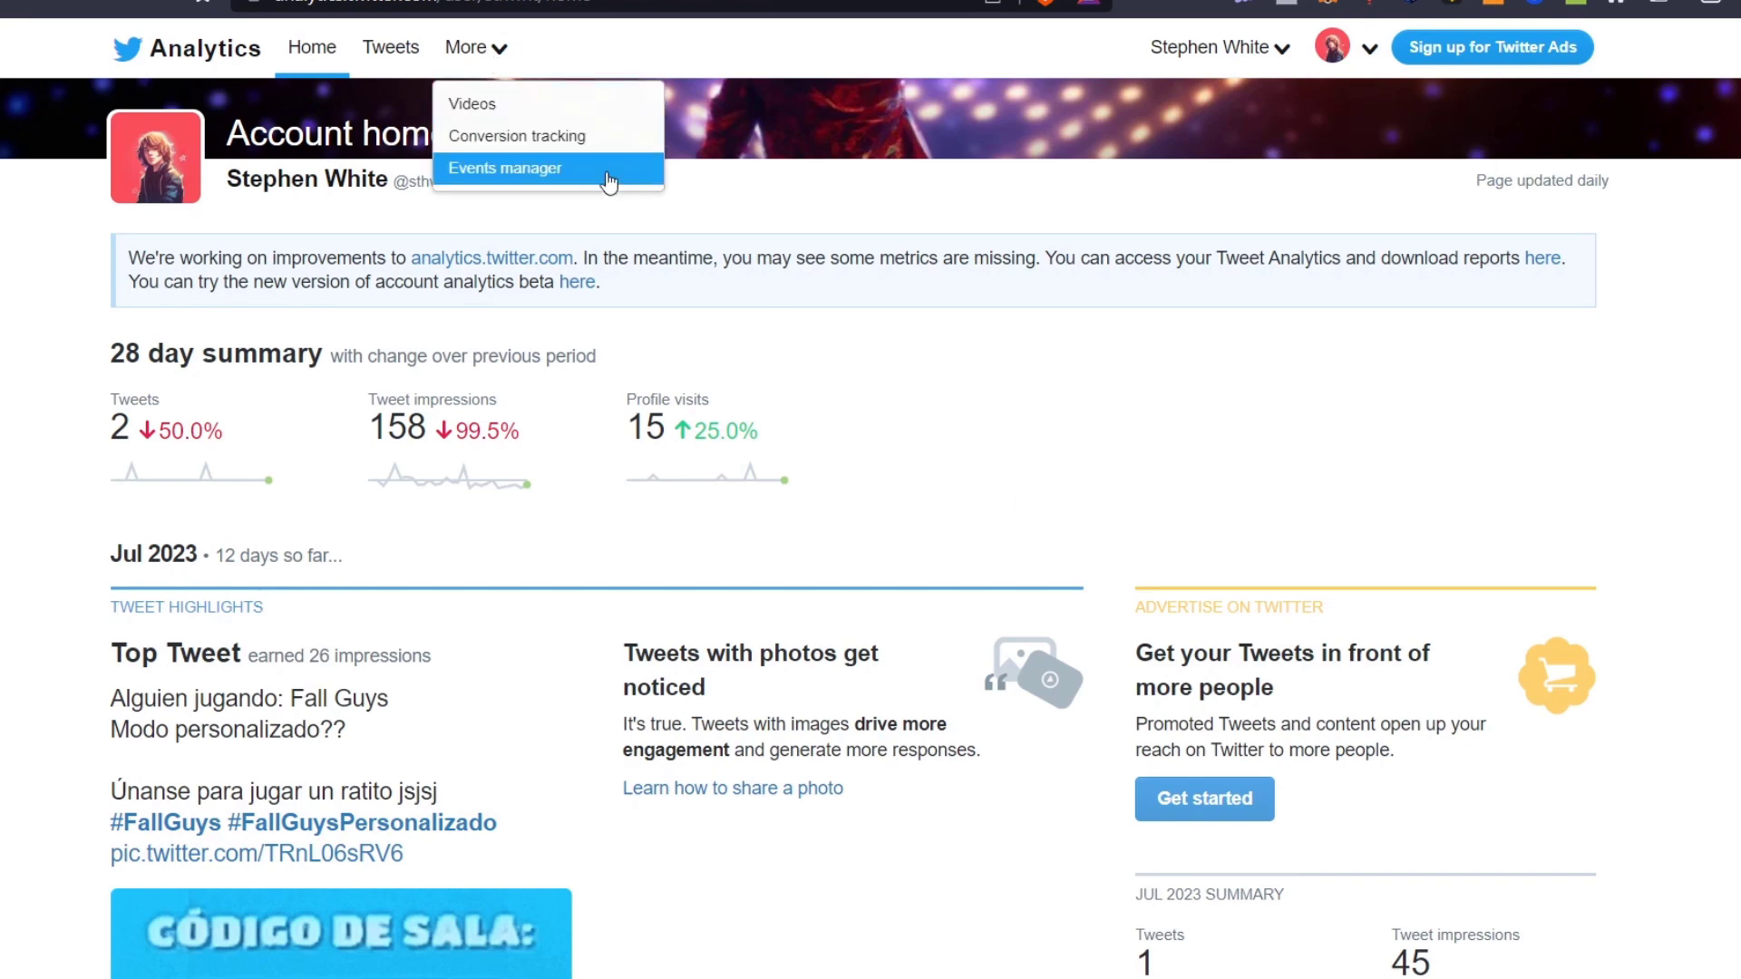
pyautogui.click(581, 136)
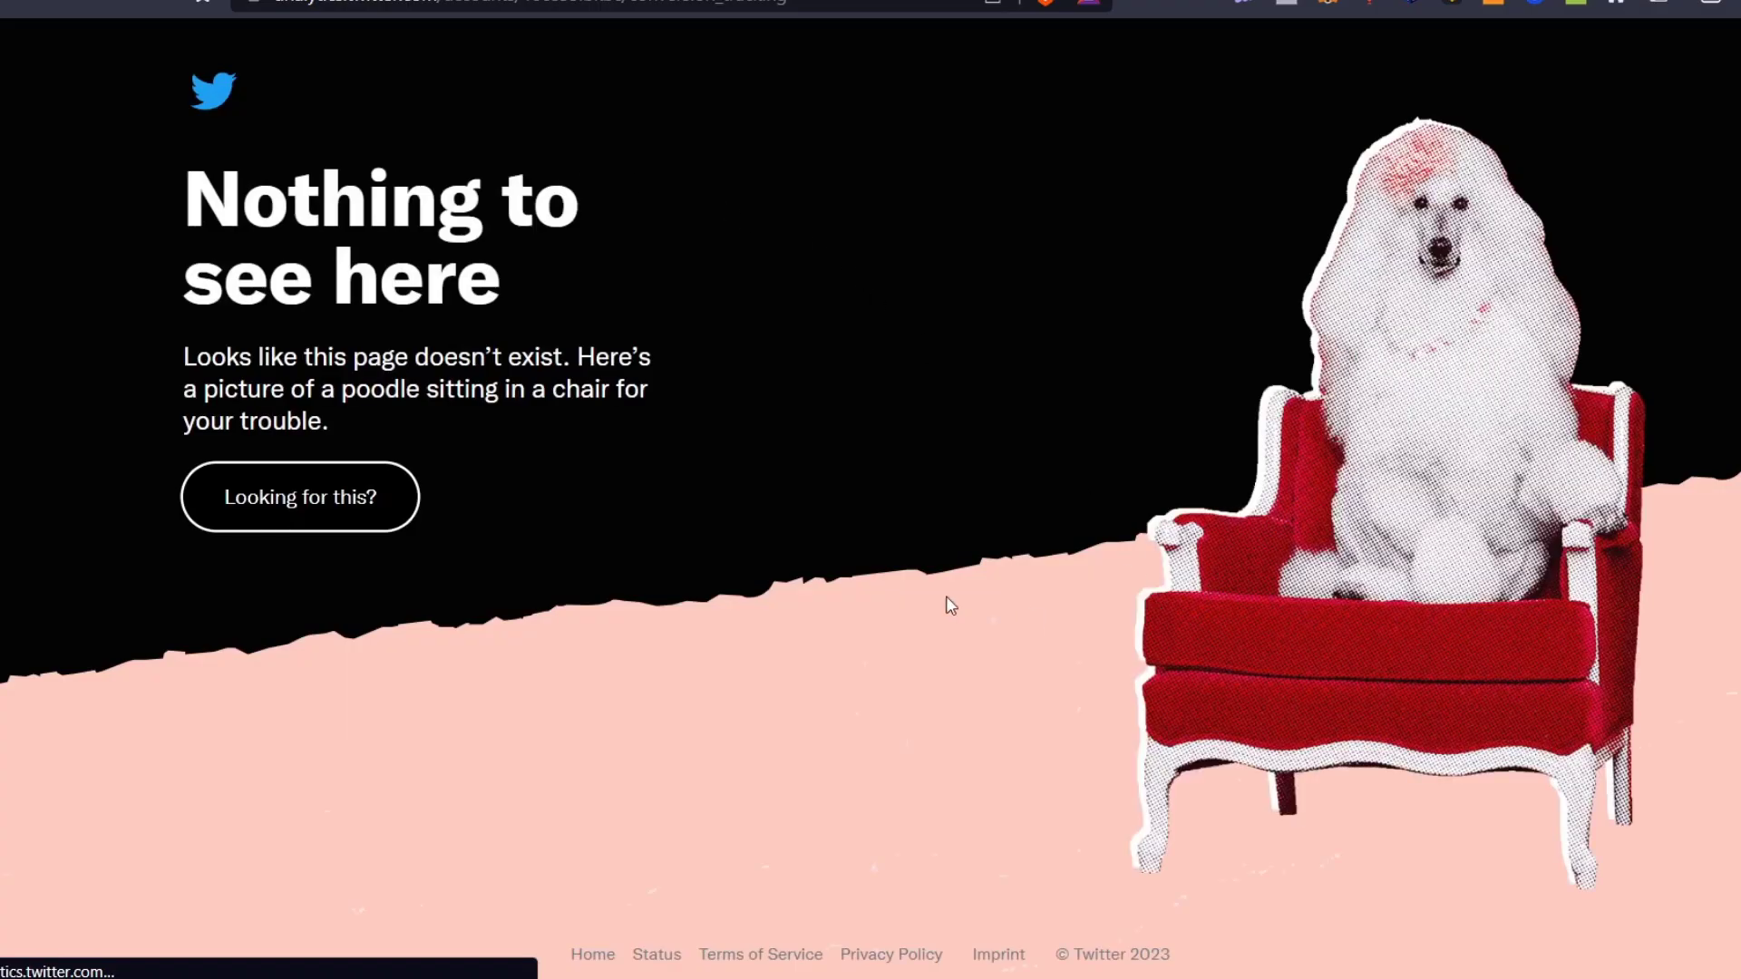